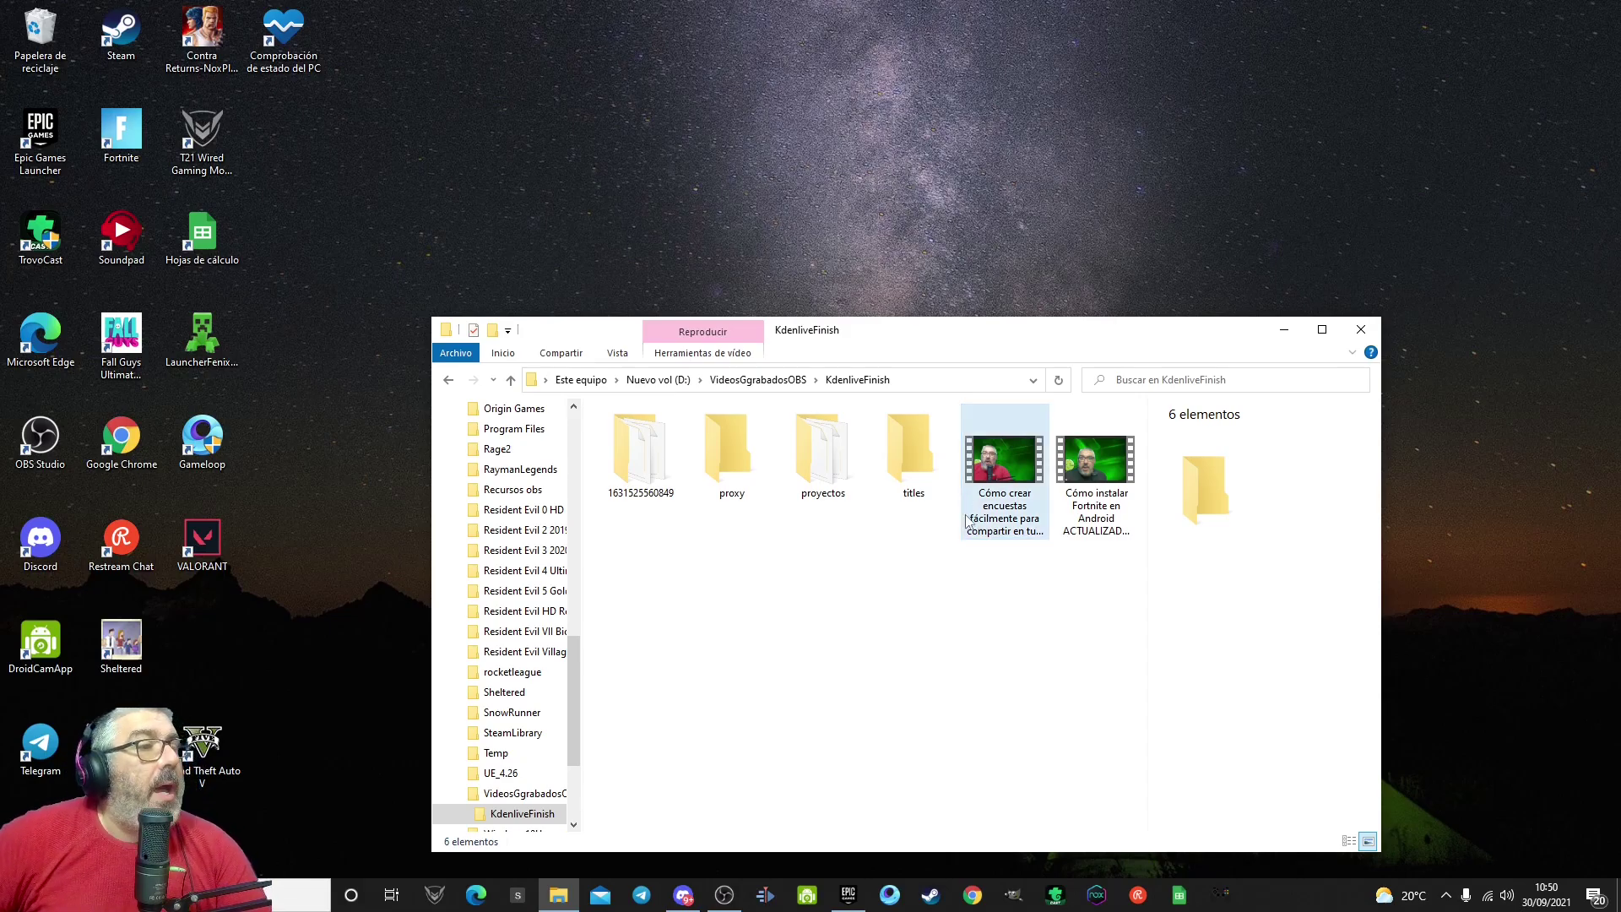
# - Leave the KdenliveFinish folder and go to Este equipo to view the computer's drives
pyautogui.scroll(-3, 524, 717)
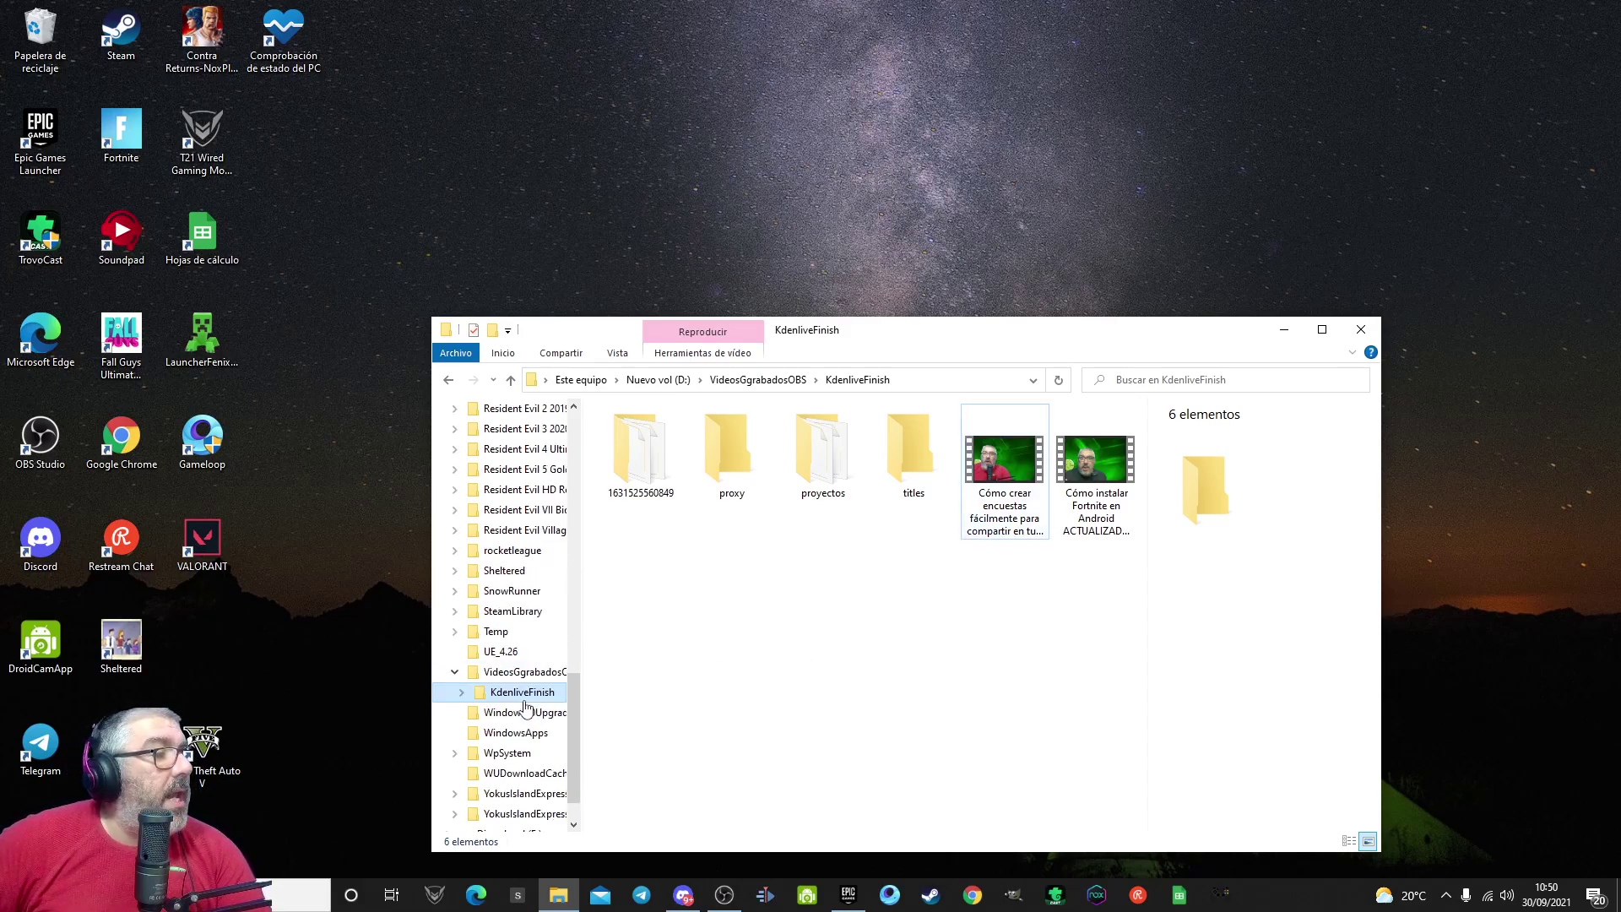
pyautogui.scroll(8, 525, 782)
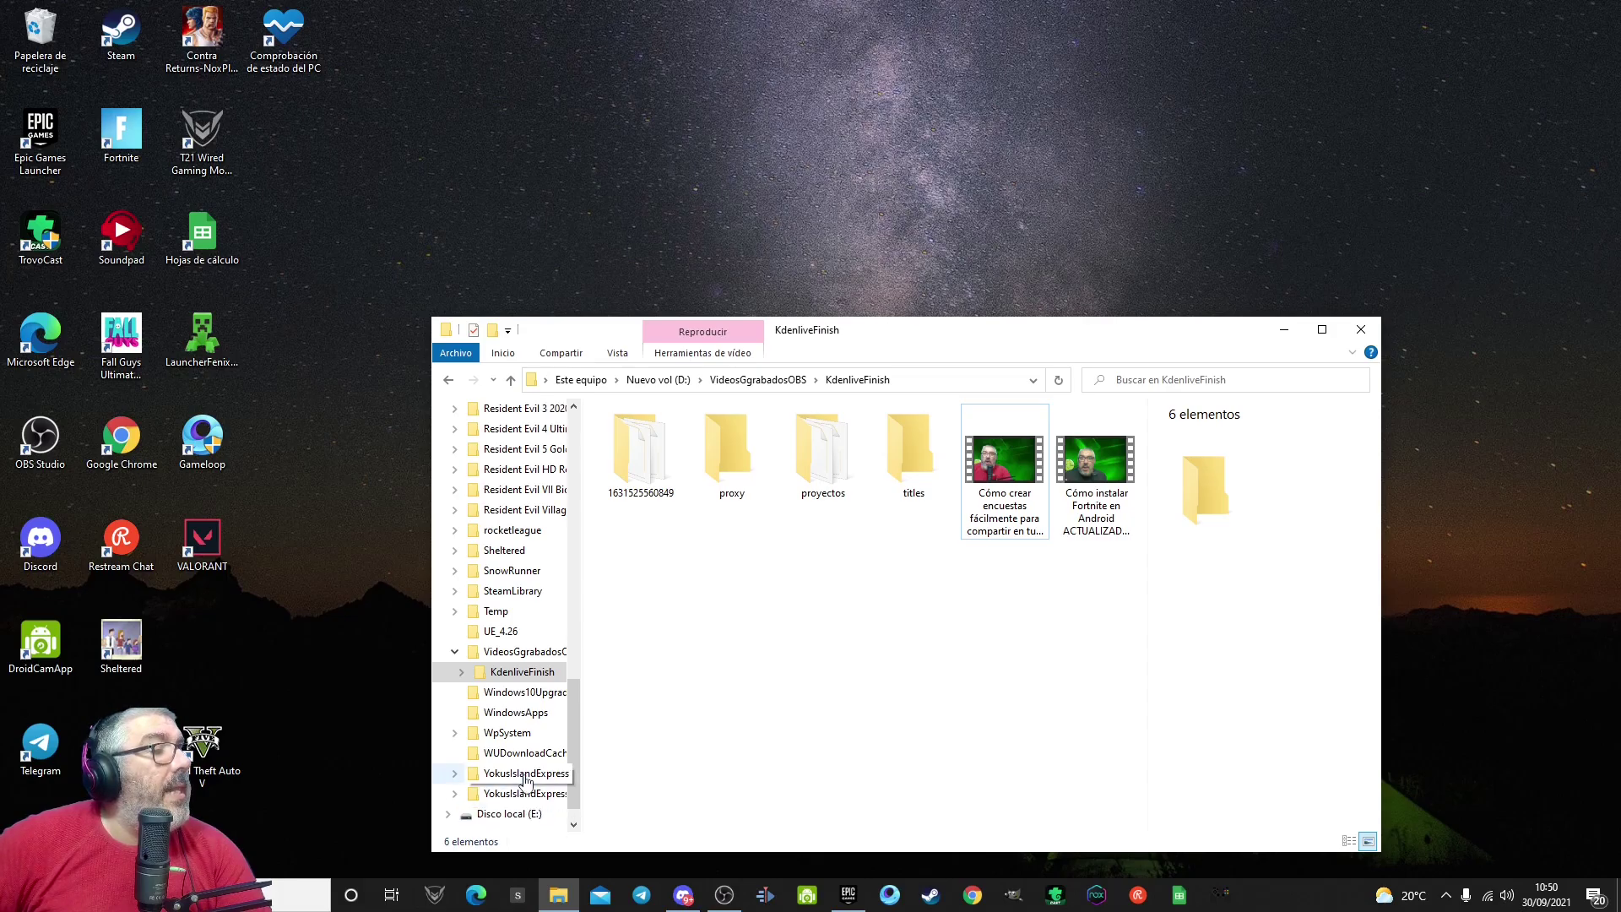
pyautogui.scroll(5, 523, 773)
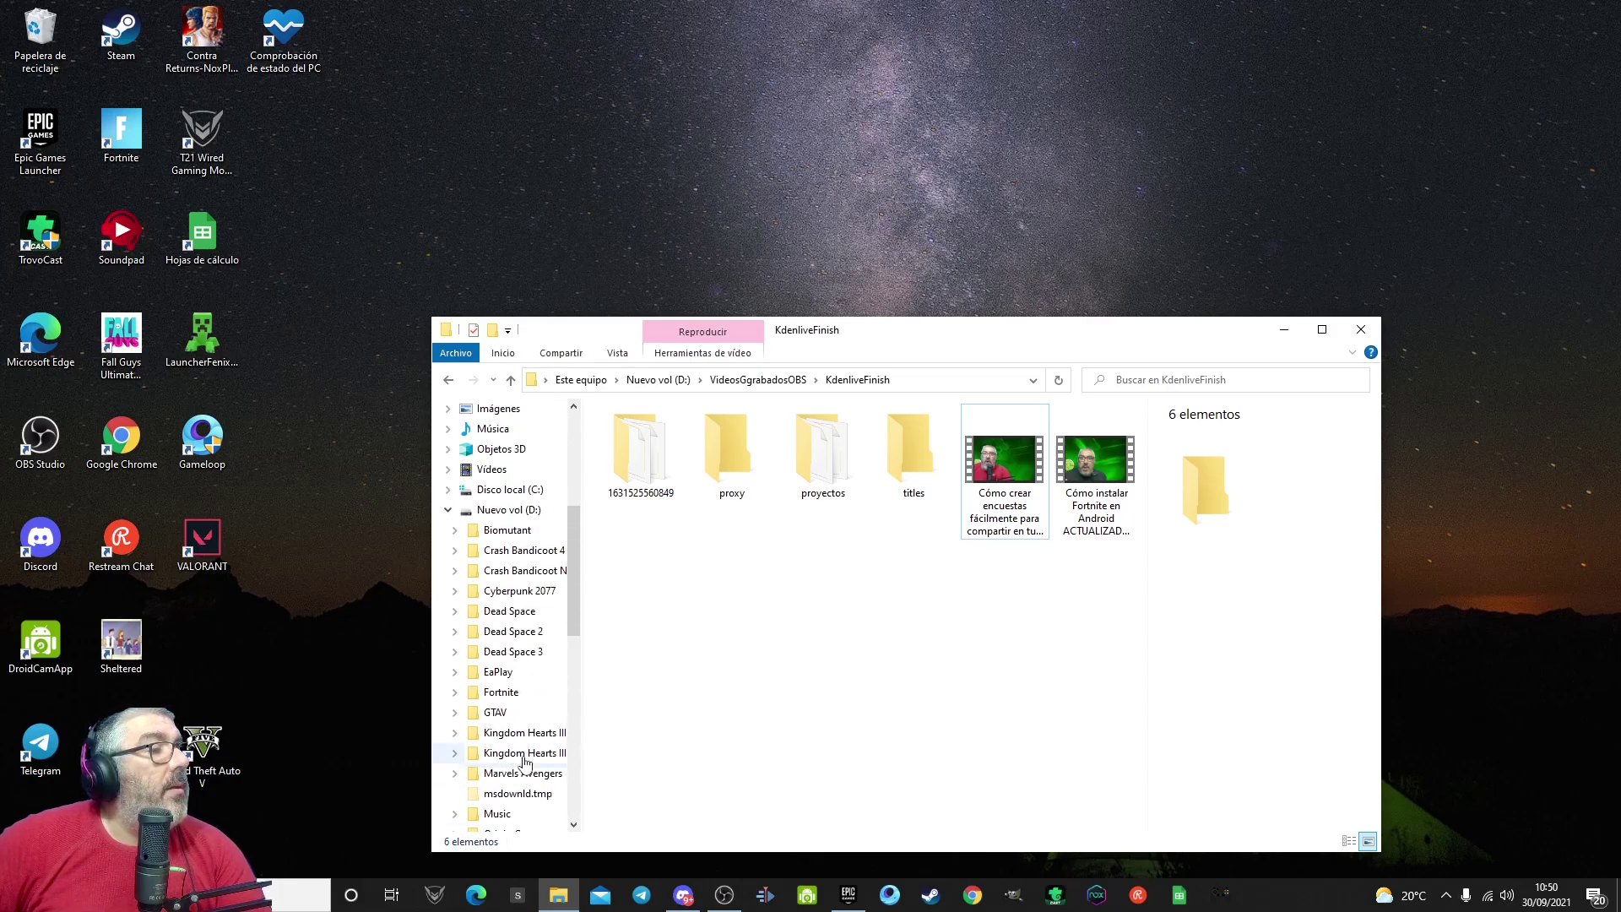
pyautogui.scroll(1, 506, 659)
pyautogui.click(498, 544)
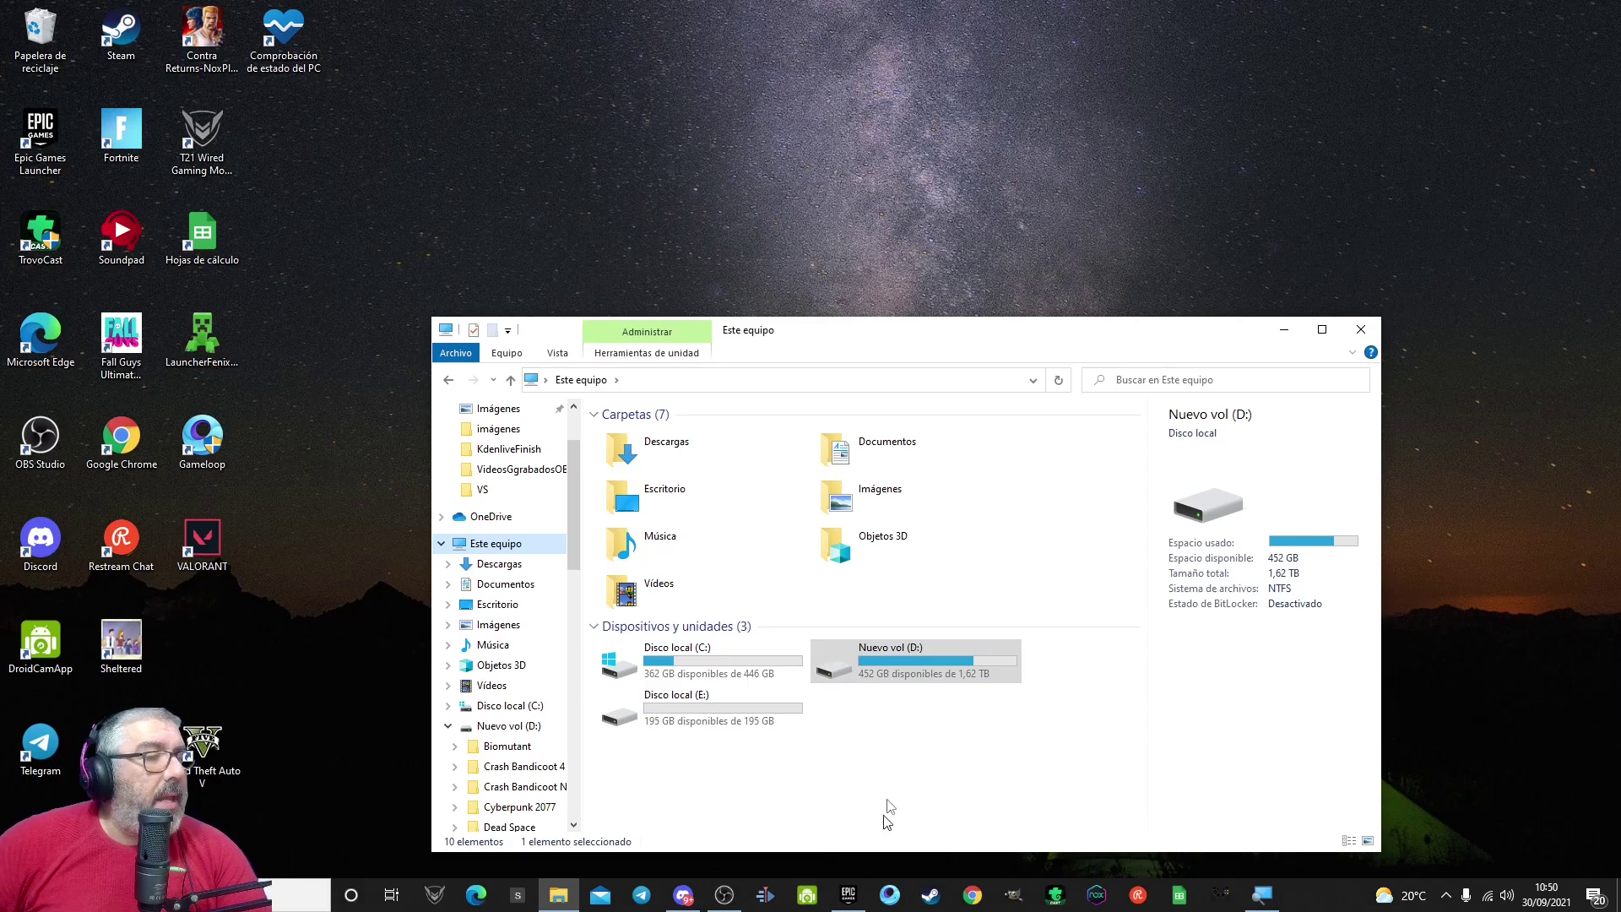
# - Switch to the Epic Games Launcher and look through the whole library to see which games are installed
pyautogui.click(848, 895)
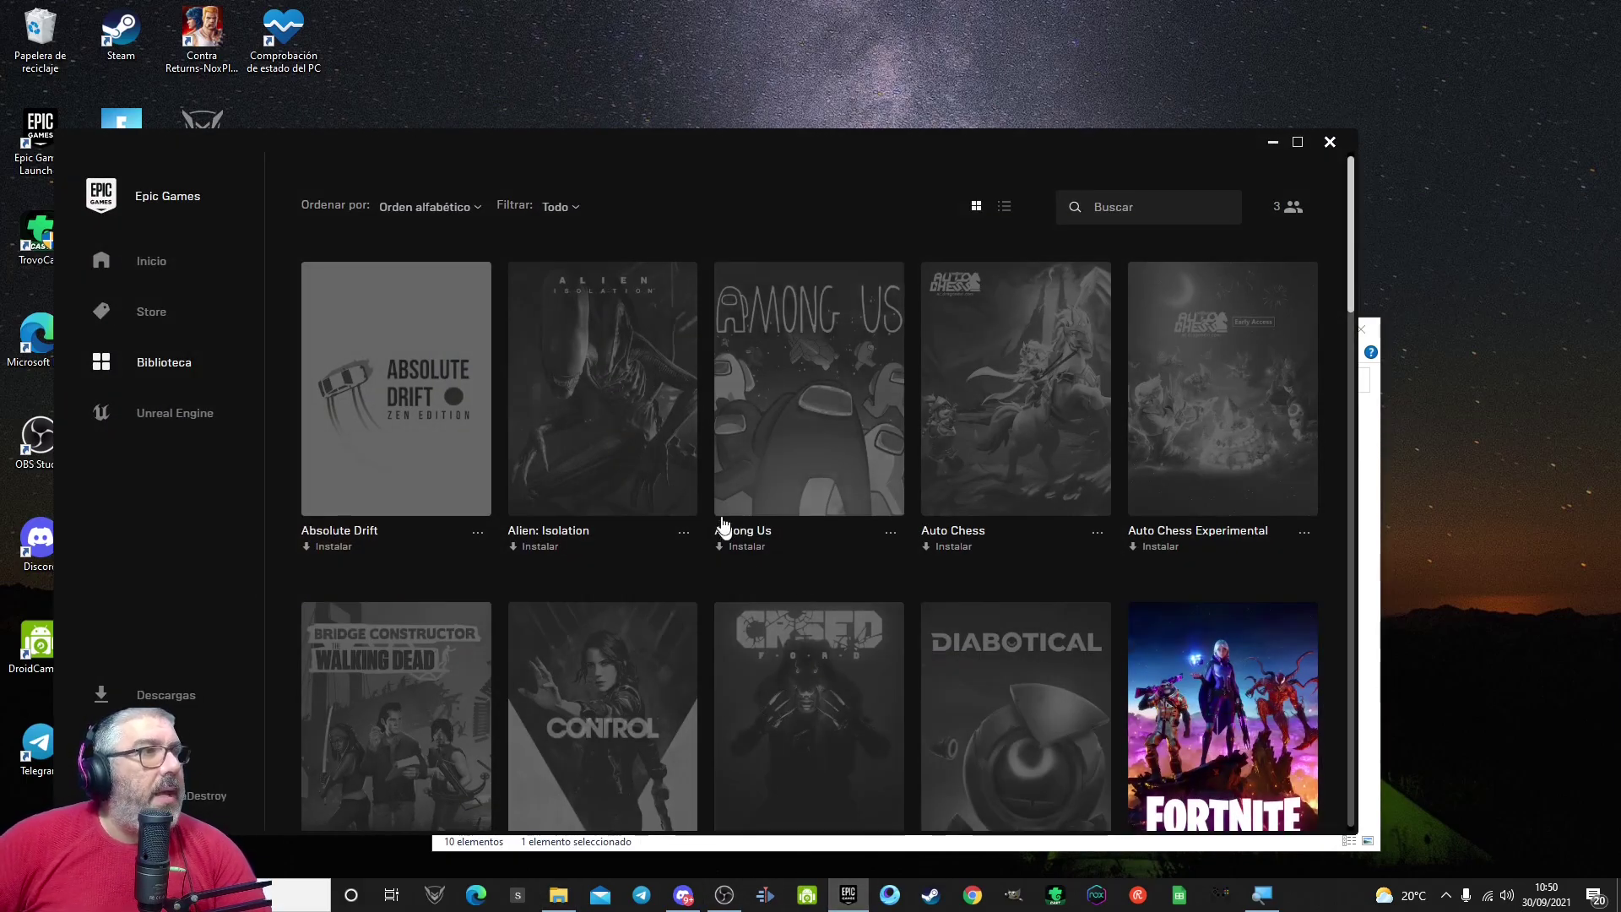
pyautogui.scroll(-3, 758, 429)
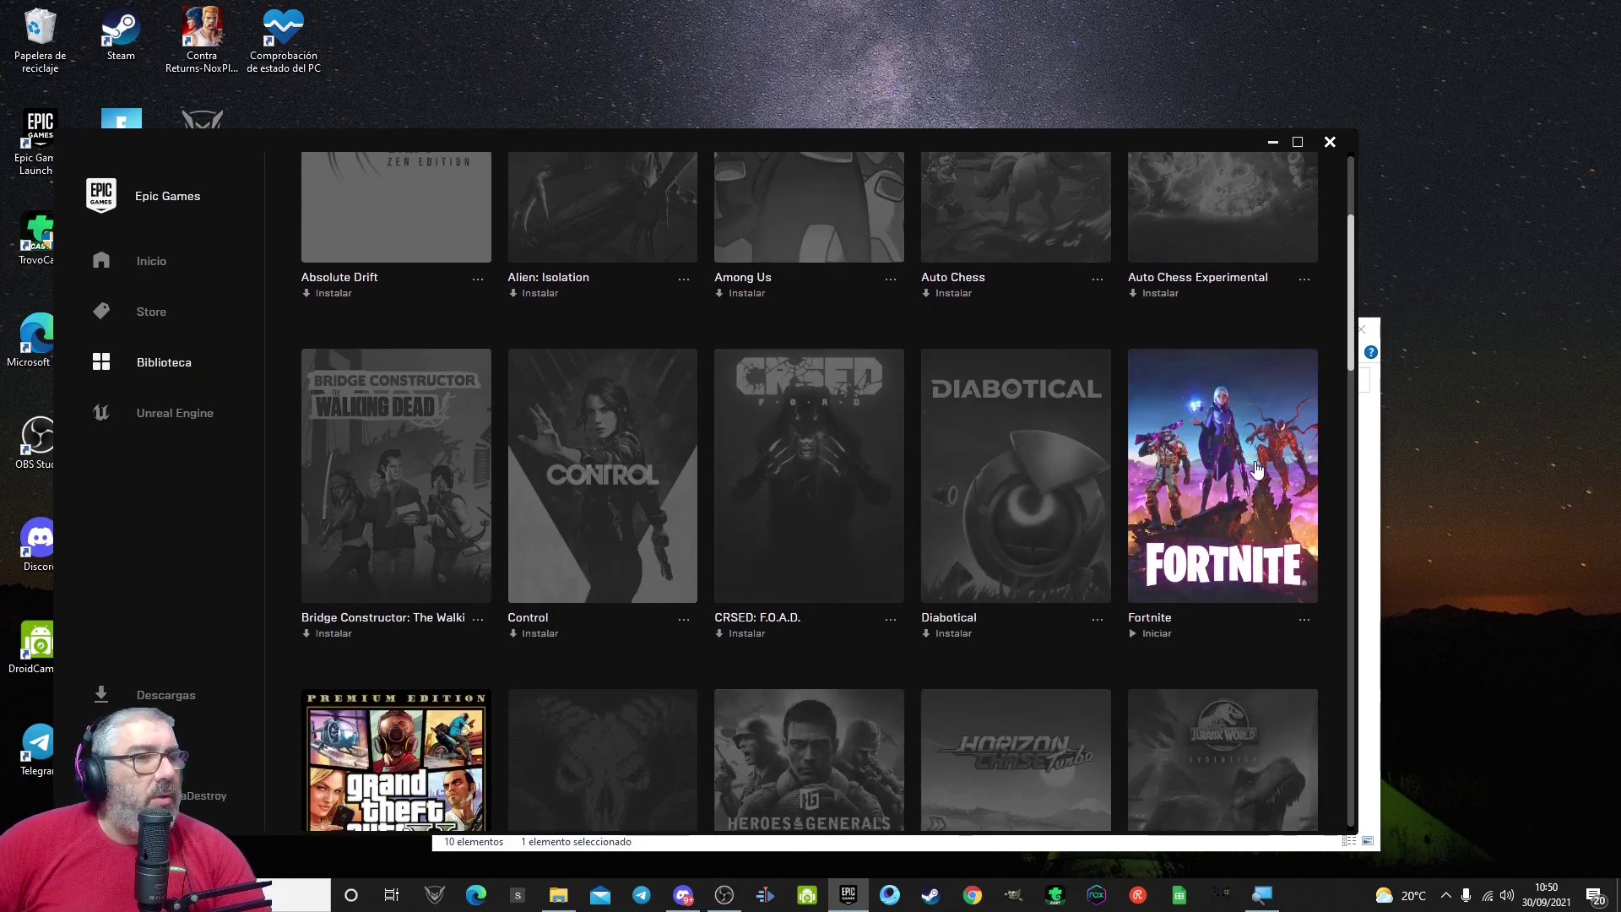
pyautogui.scroll(-3, 608, 597)
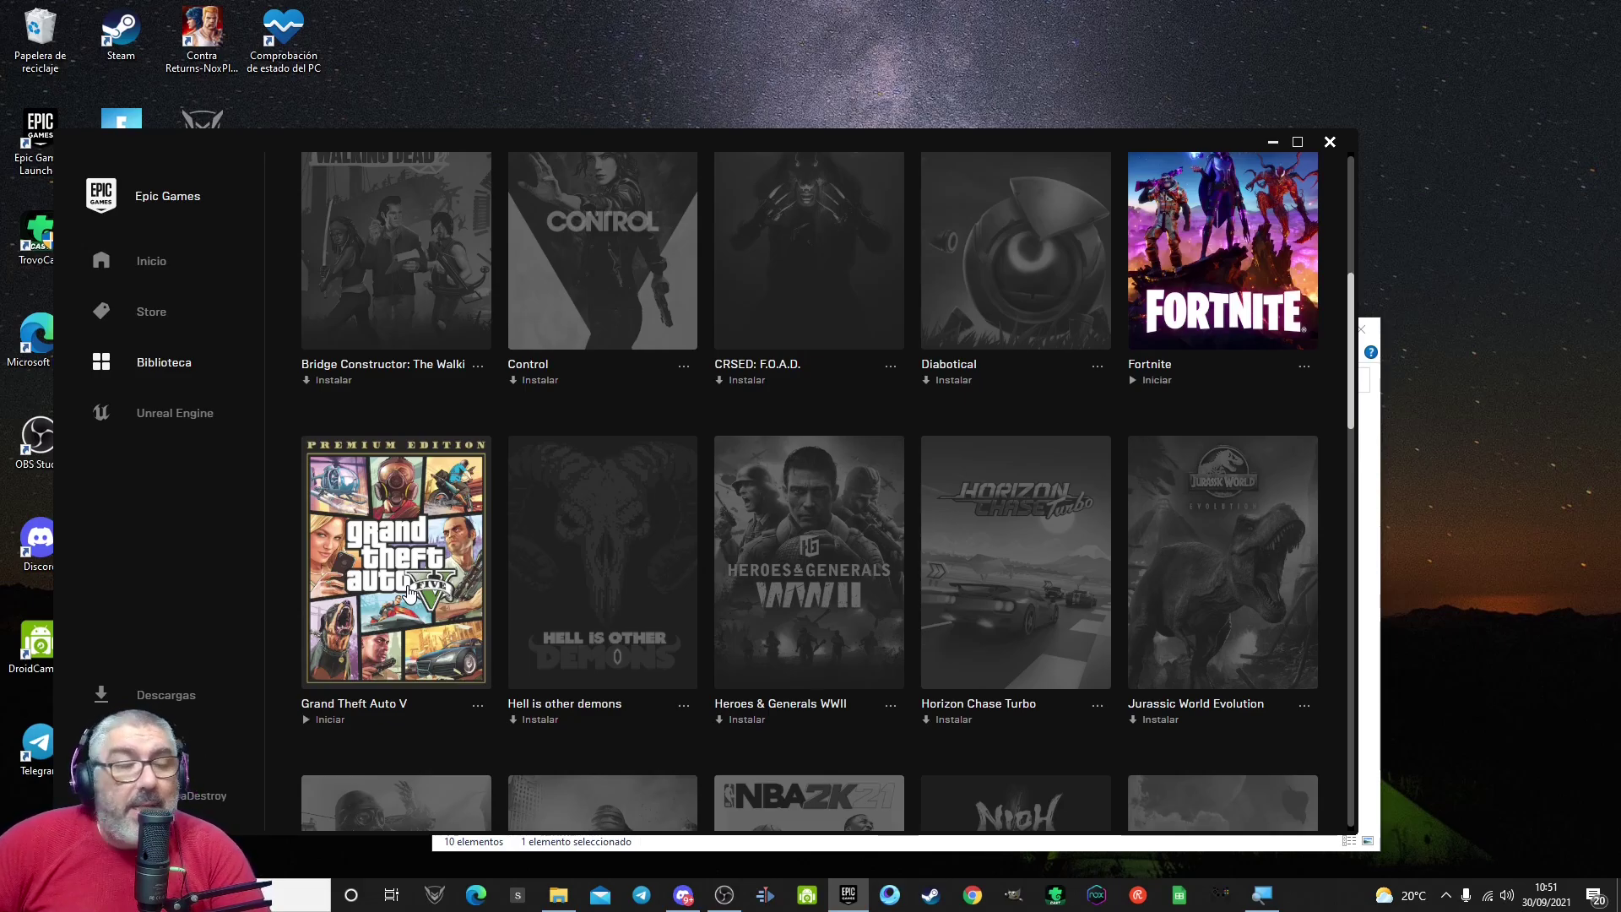
pyautogui.scroll(-5, 752, 570)
pyautogui.scroll(-8, 750, 582)
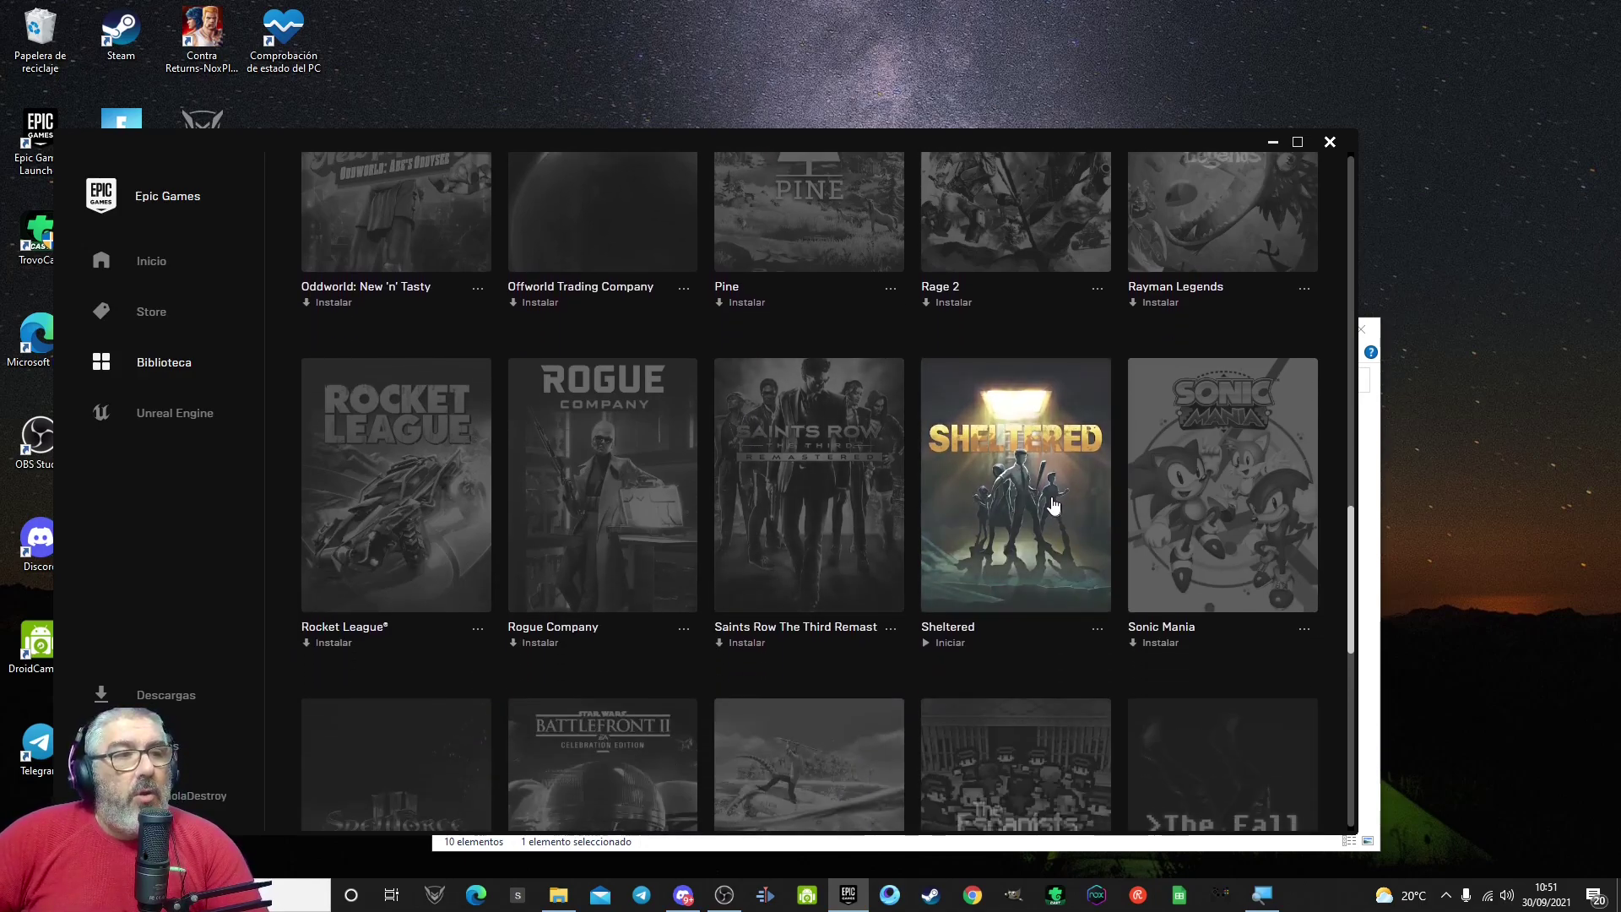
pyautogui.scroll(-7, 1013, 490)
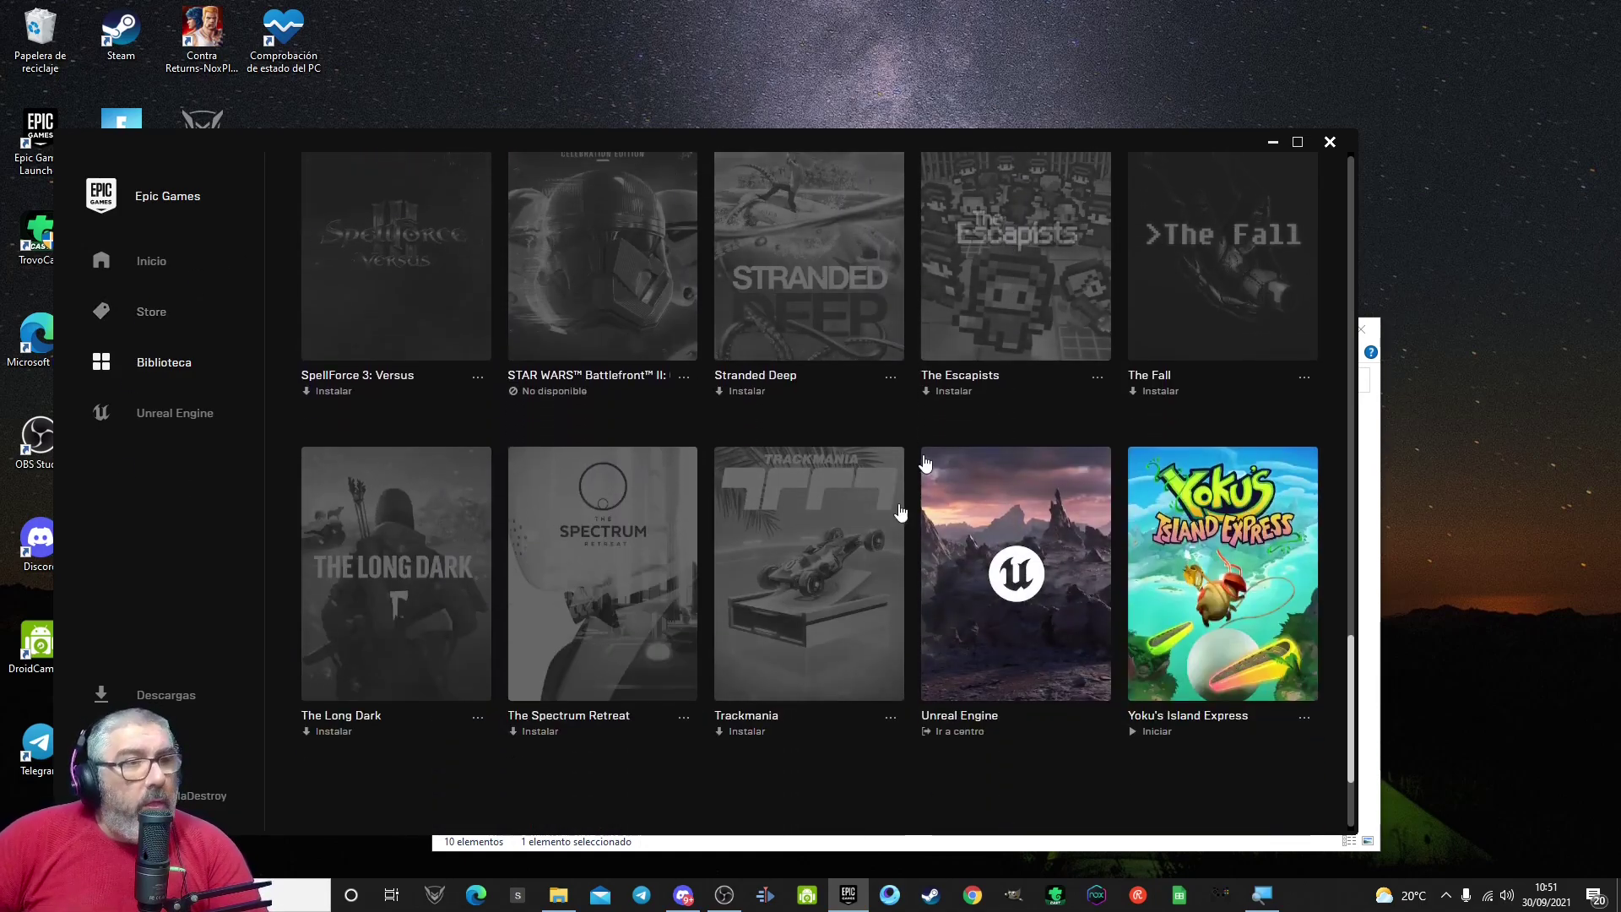
pyautogui.scroll(-2, 945, 591)
pyautogui.scroll(9, 943, 599)
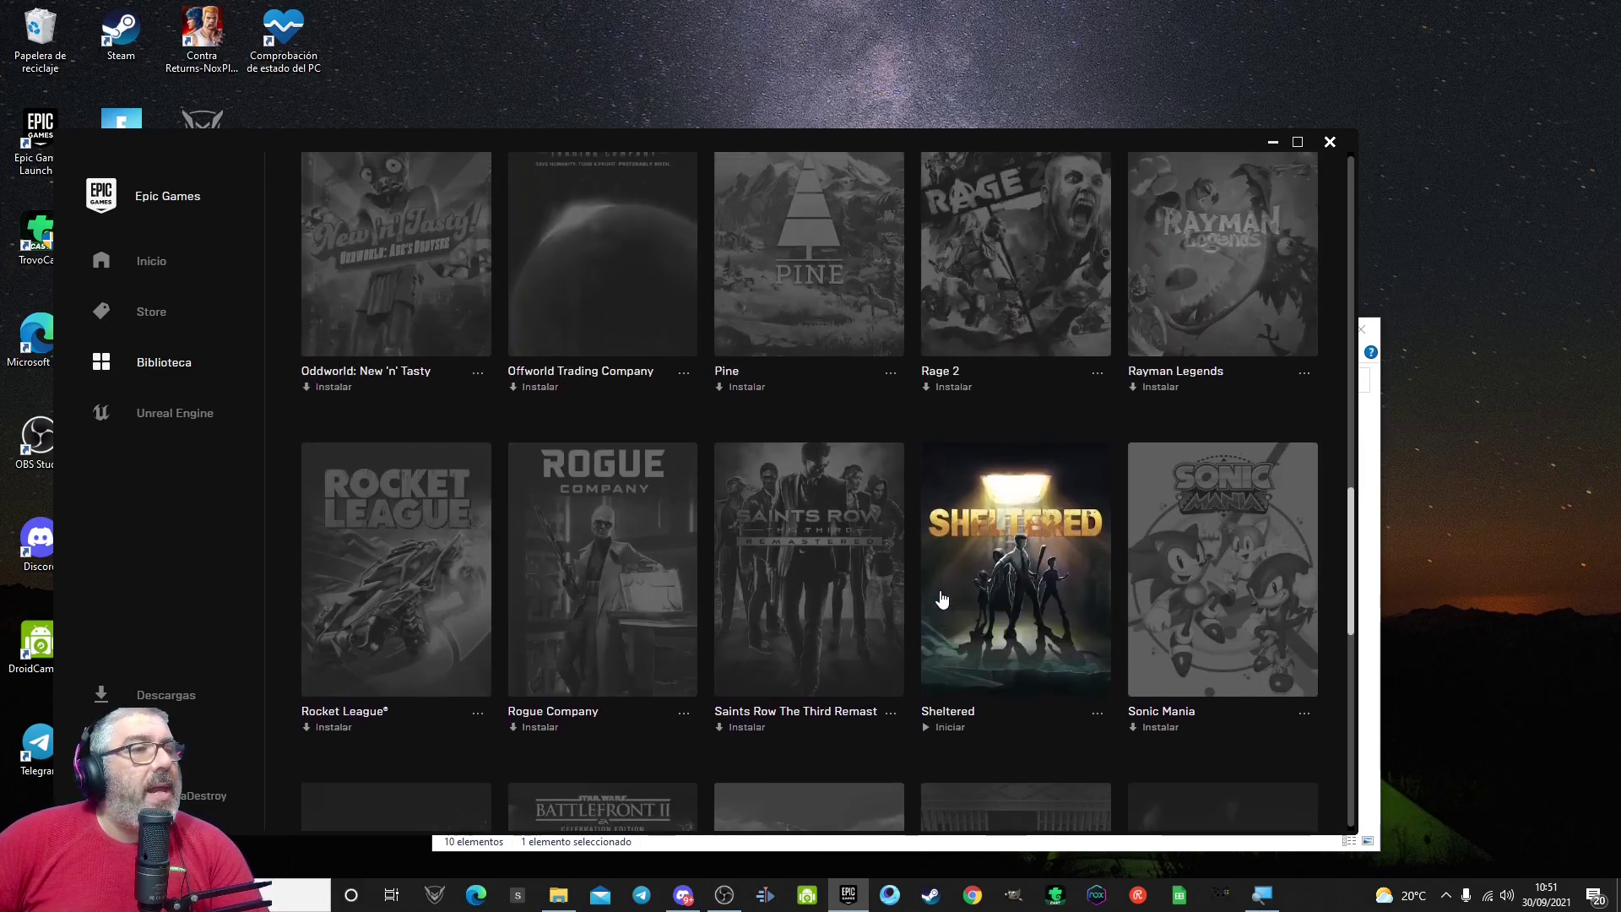
pyautogui.scroll(2, 942, 598)
pyautogui.scroll(1, 942, 598)
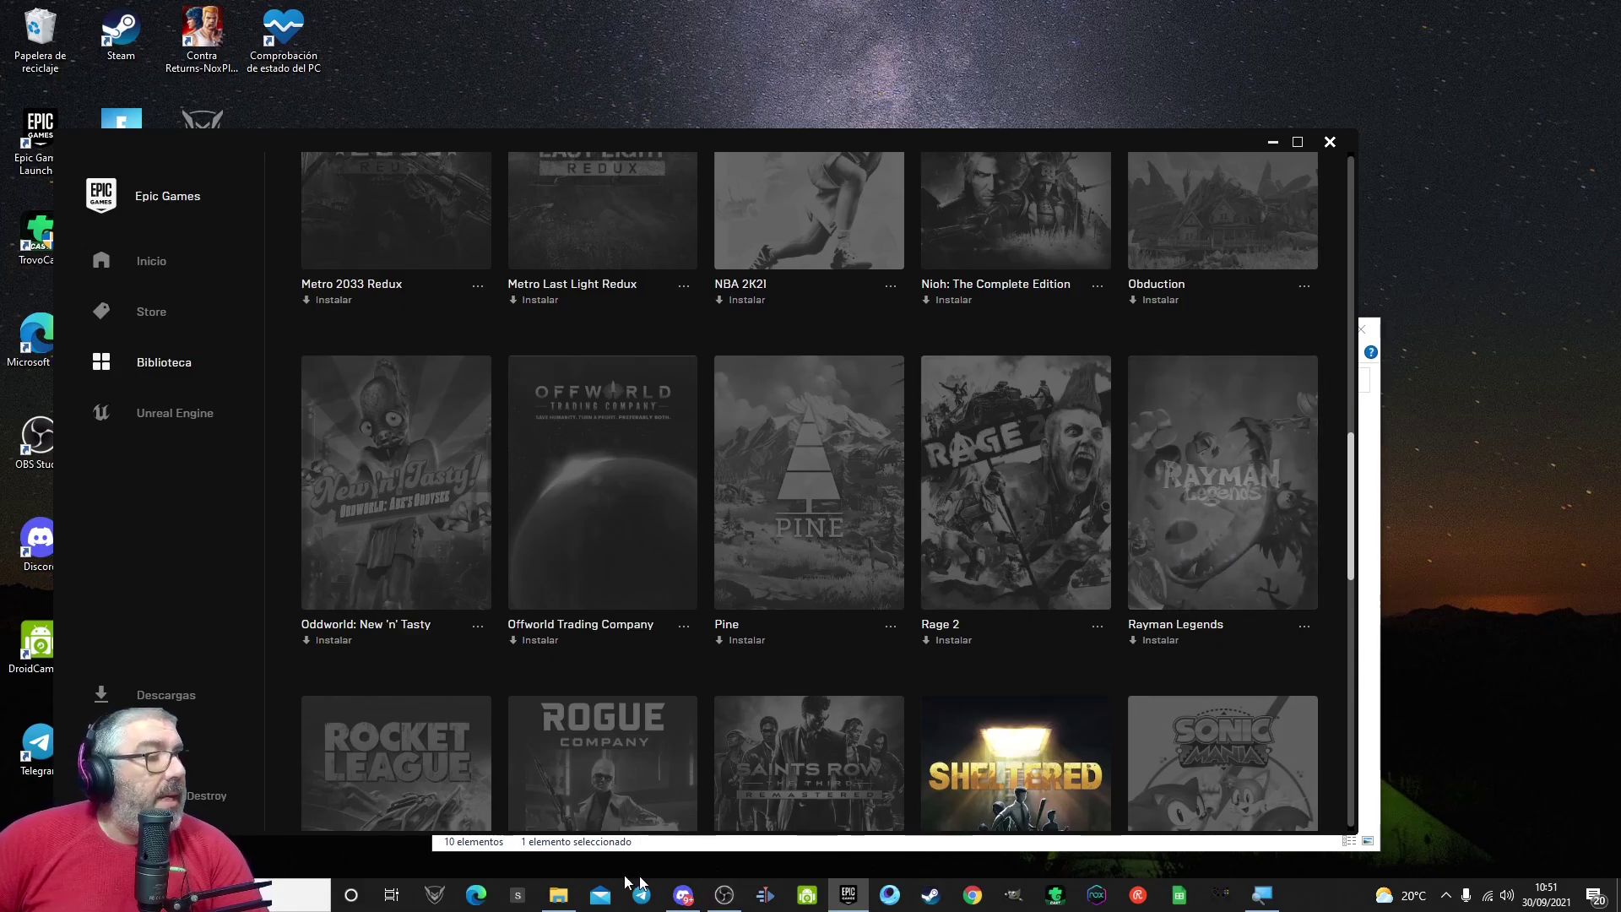
# - Switch to File Explorer, examine the contents of the RaymanLegends folder on drive D:, and return to the drive's root
pyautogui.click(549, 901)
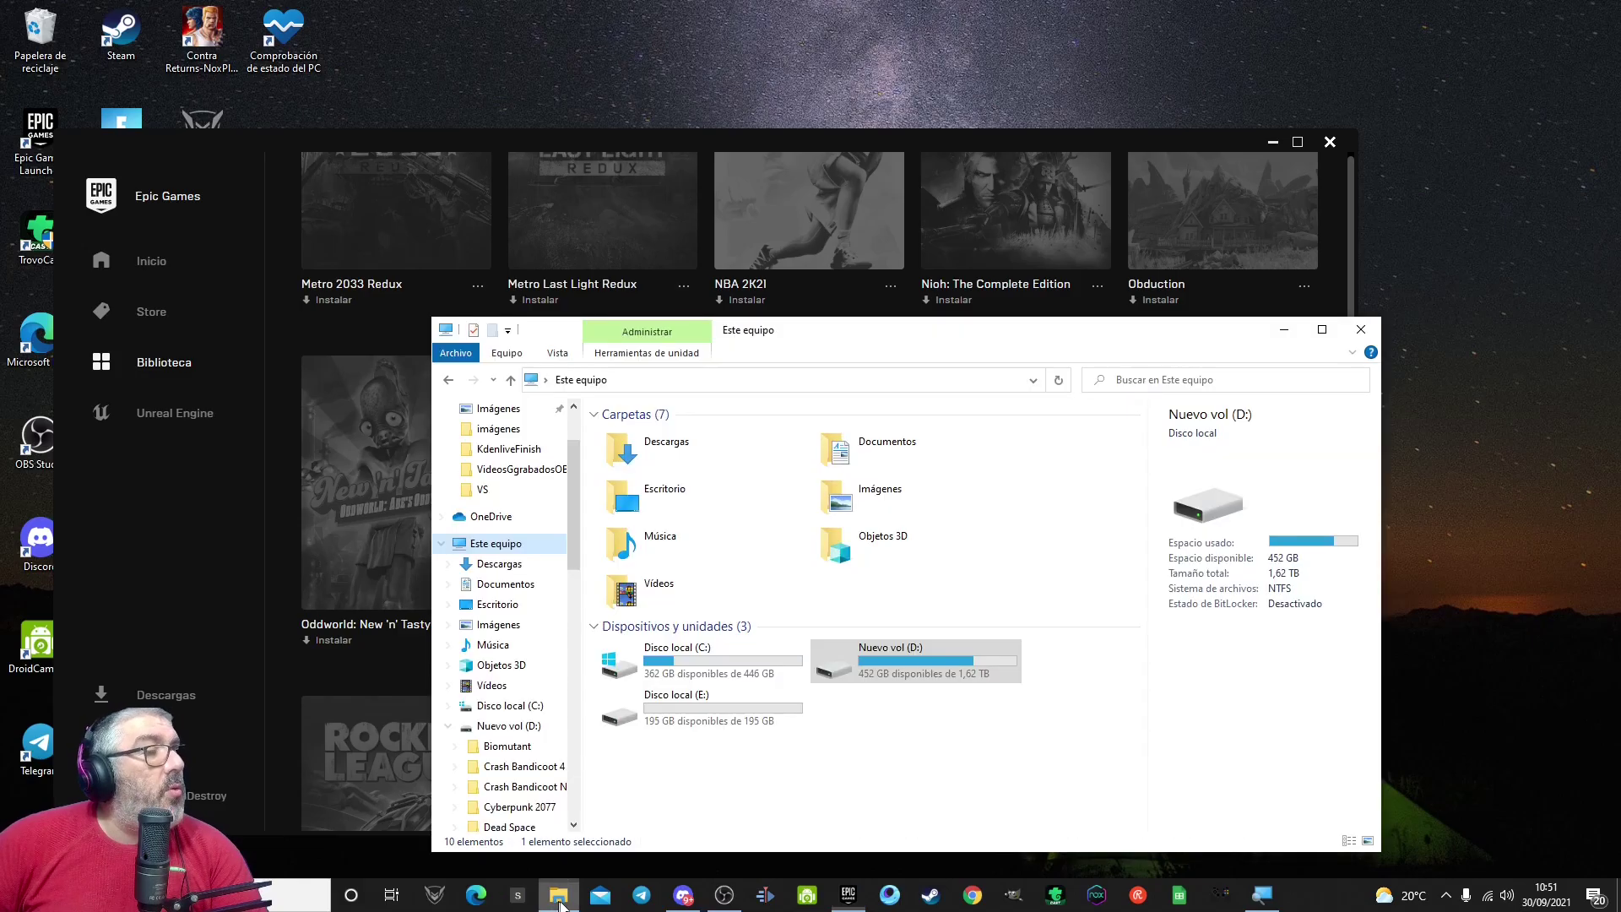
pyautogui.doubleClick(926, 673)
pyautogui.scroll(-5, 760, 641)
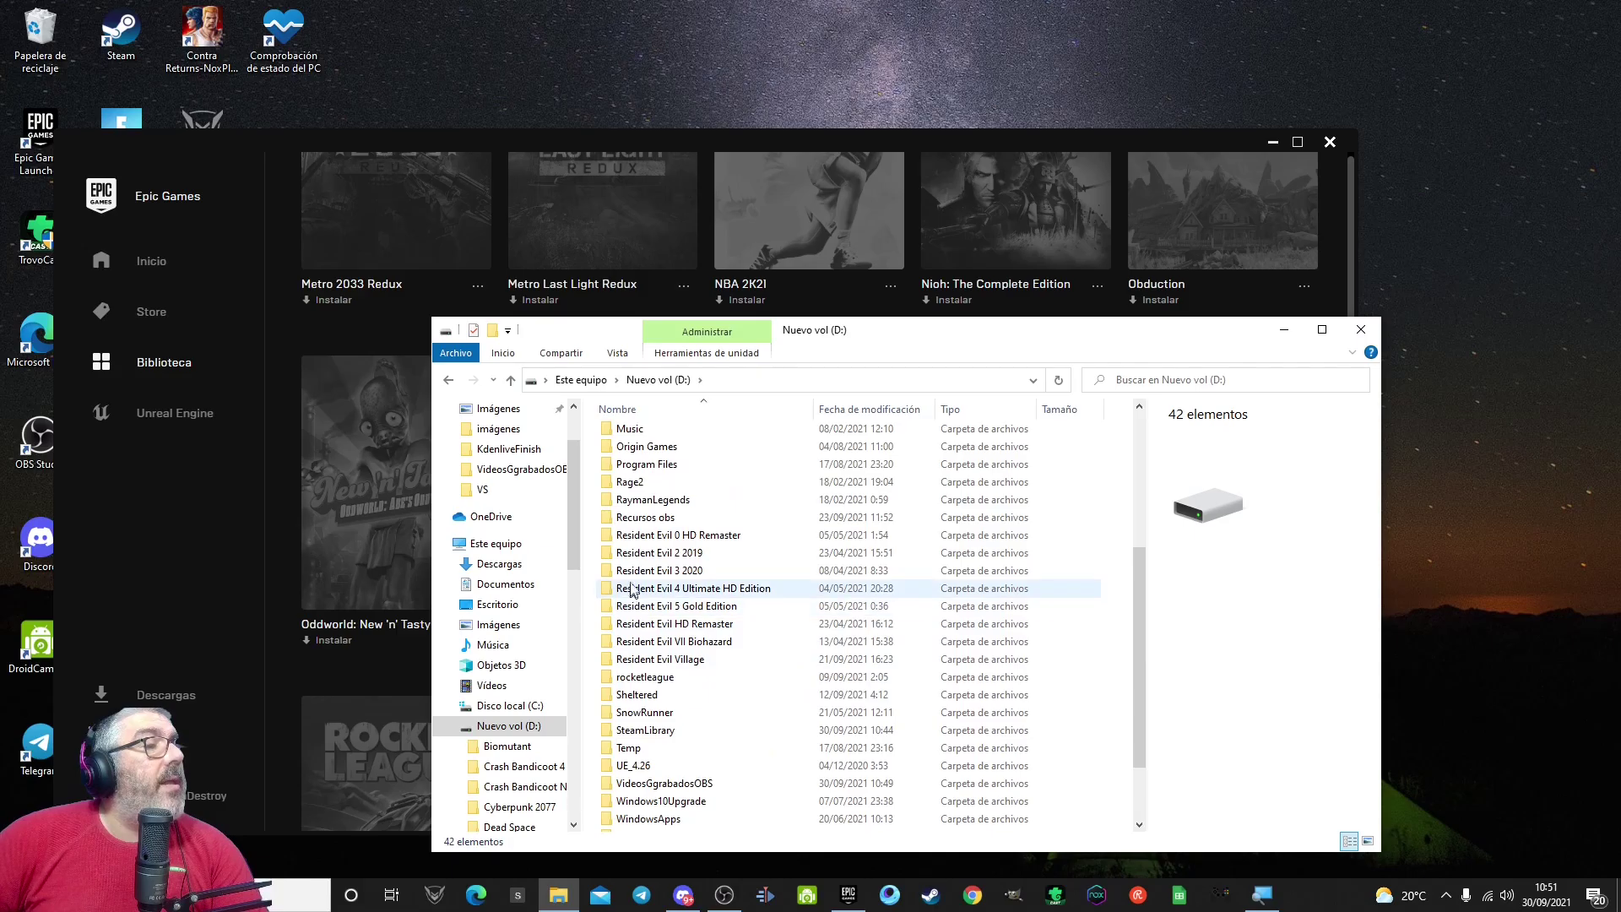
pyautogui.doubleClick(635, 500)
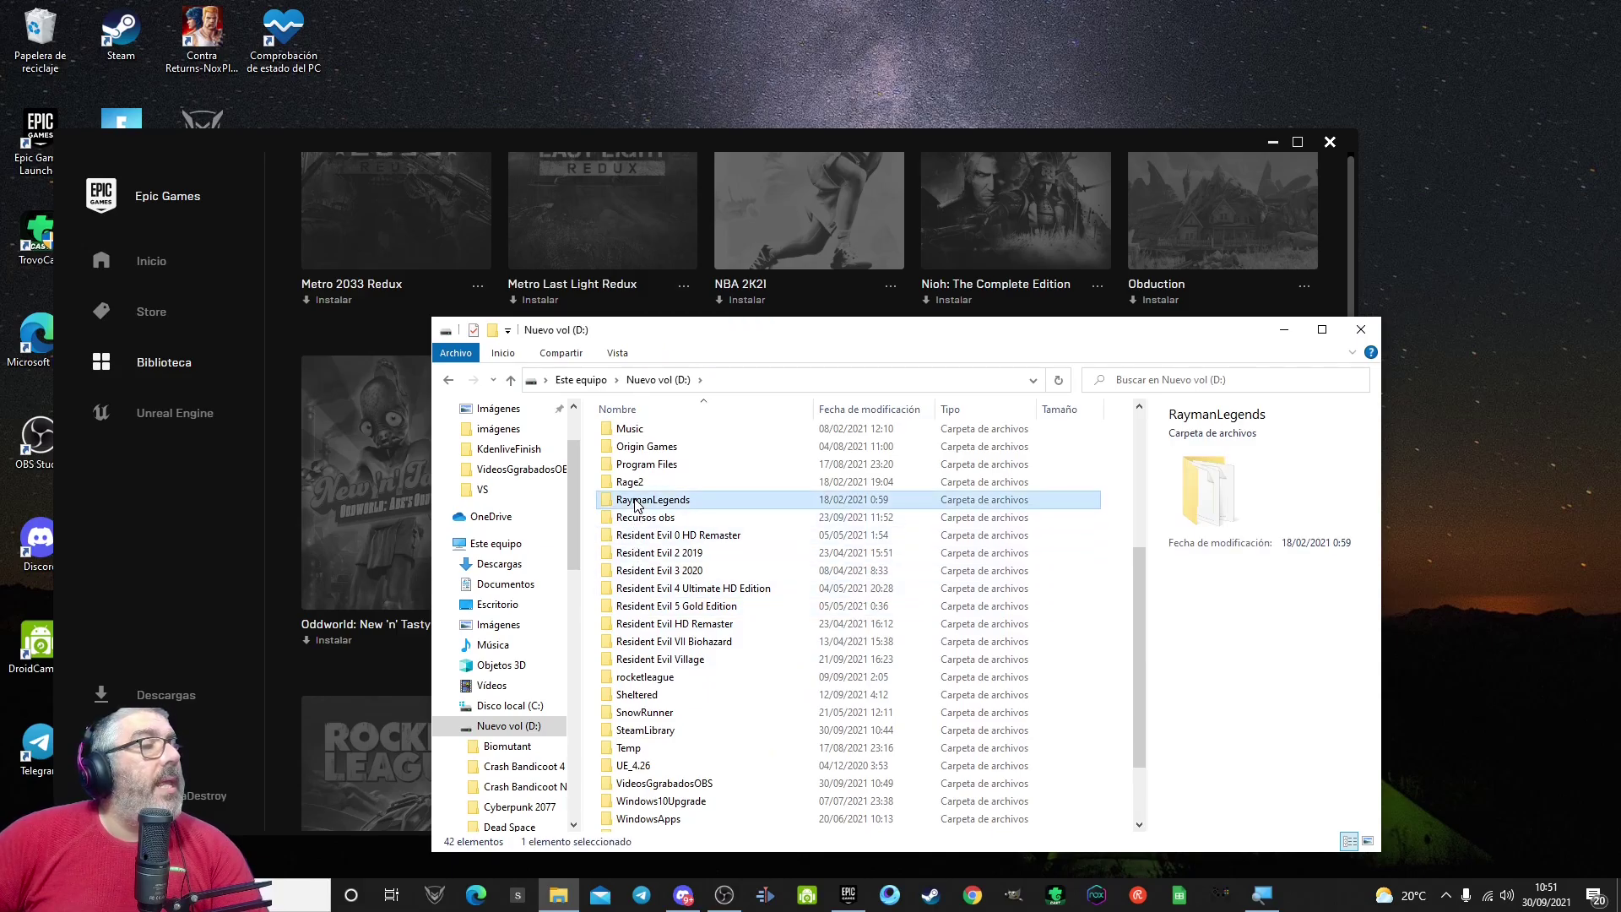
pyautogui.scroll(-1, 680, 591)
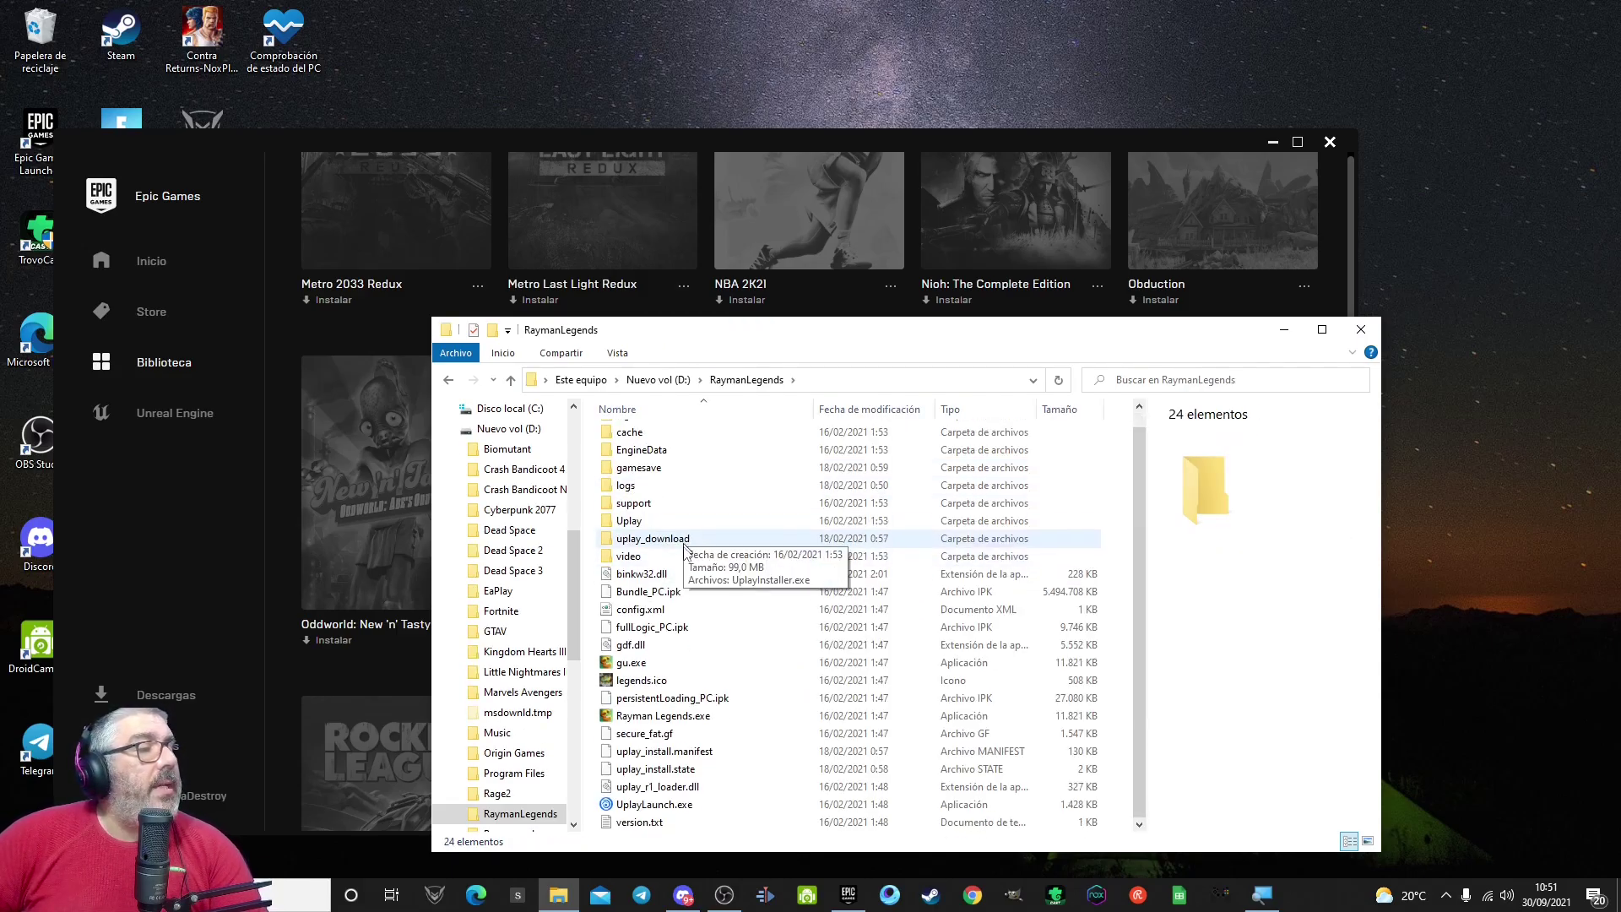
pyautogui.scroll(1, 688, 623)
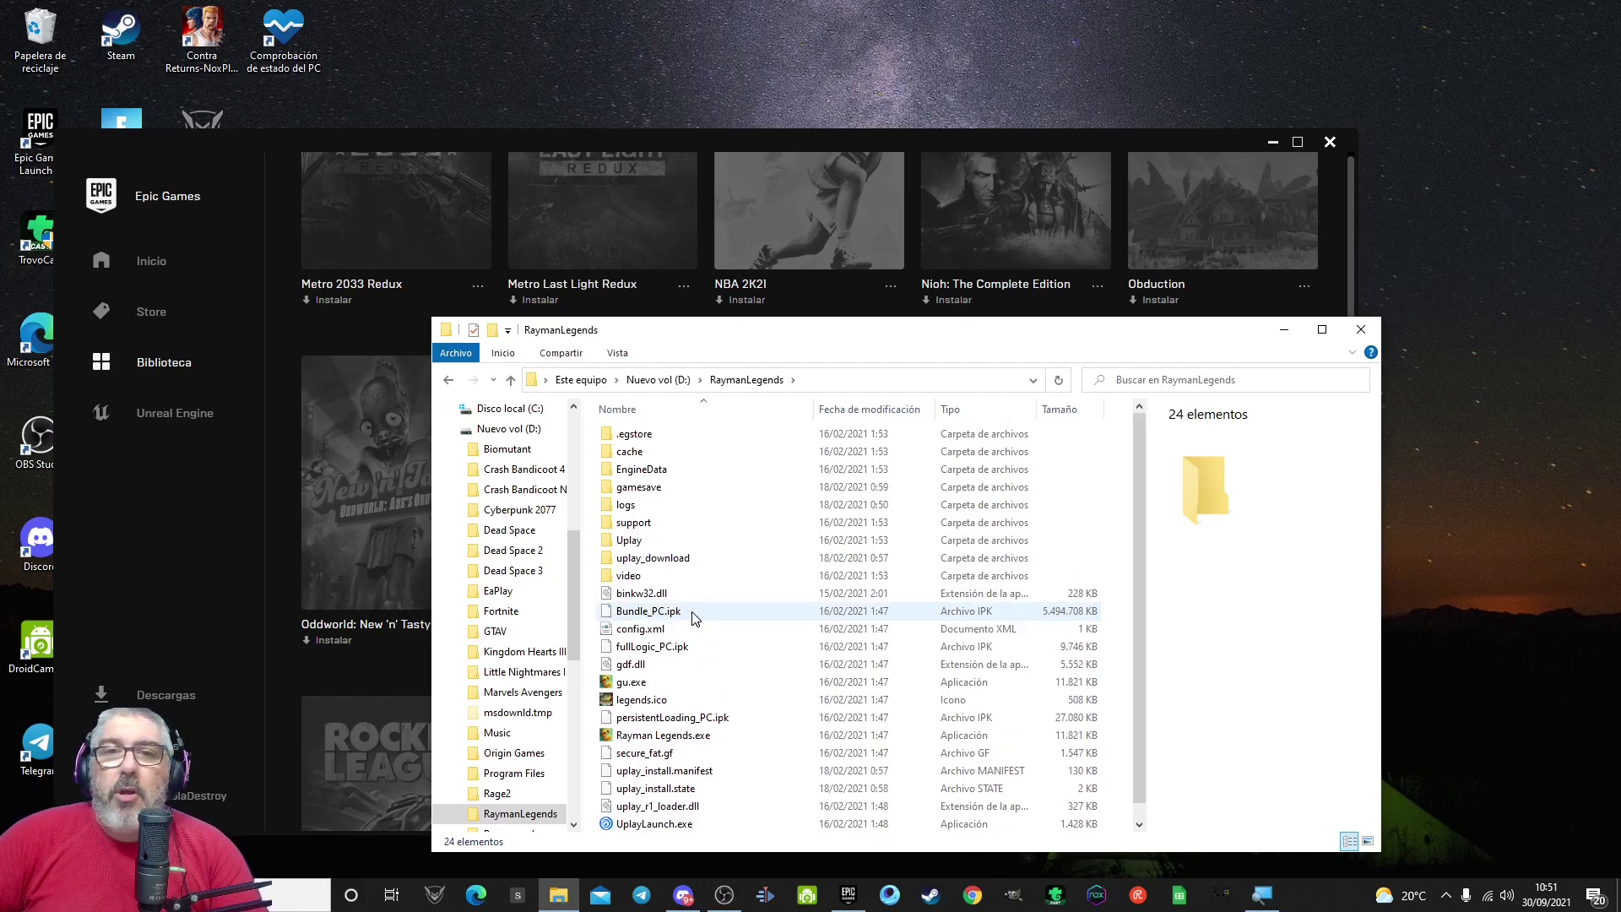
pyautogui.click(513, 381)
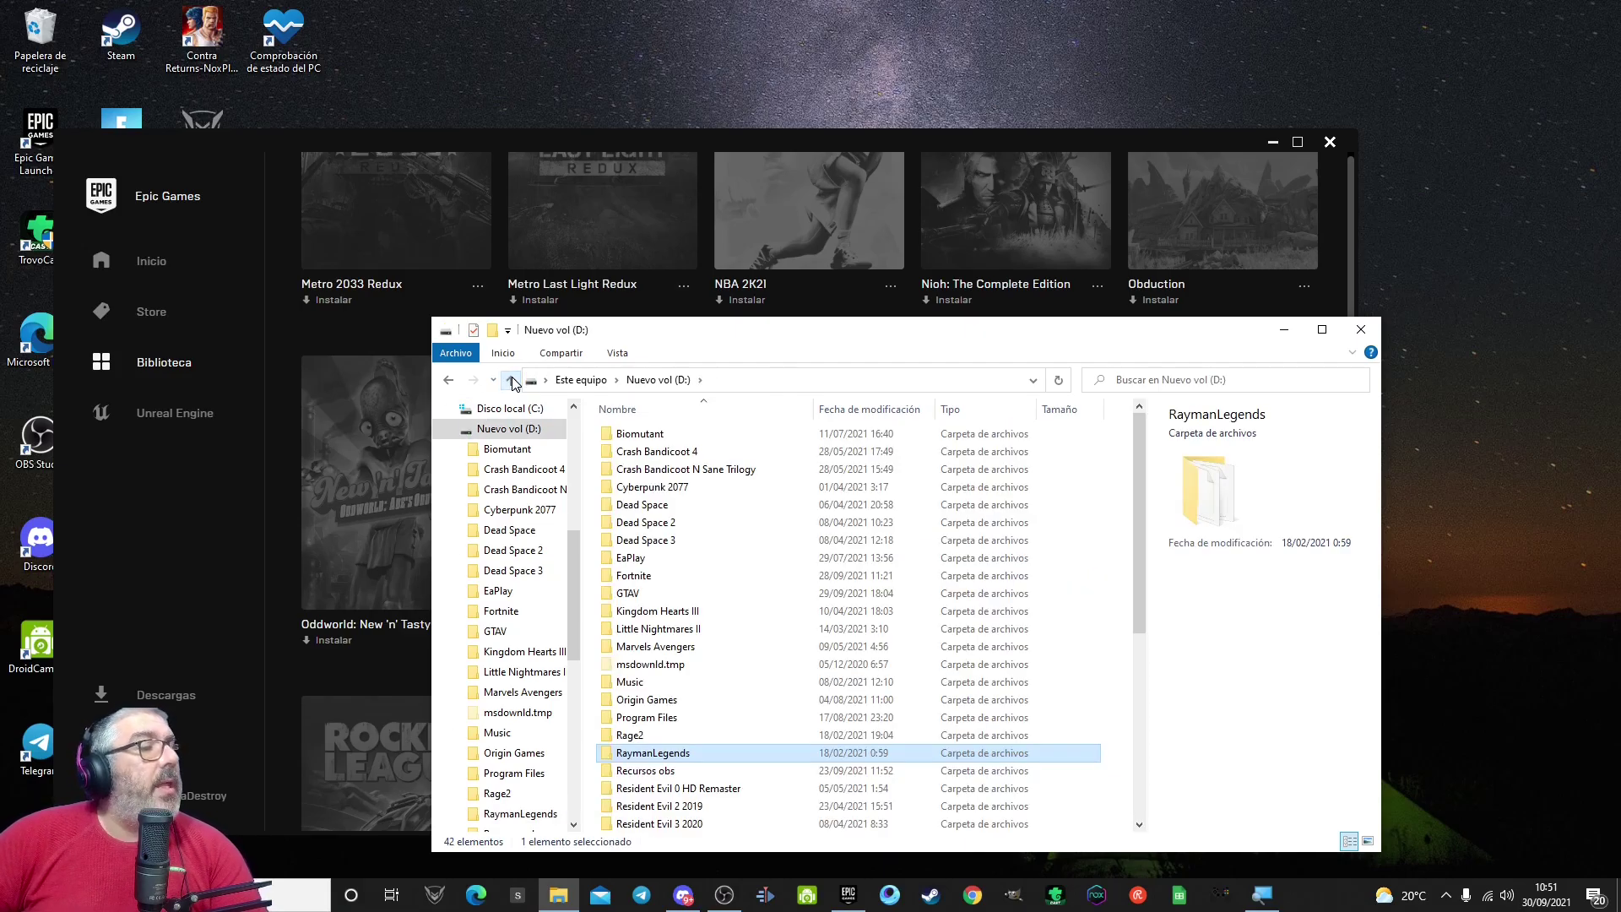
# - Try to install Rayman Legends from the Epic Games library into D:/ with automatic updates enabled, then cancel the installation
pyautogui.click(1284, 331)
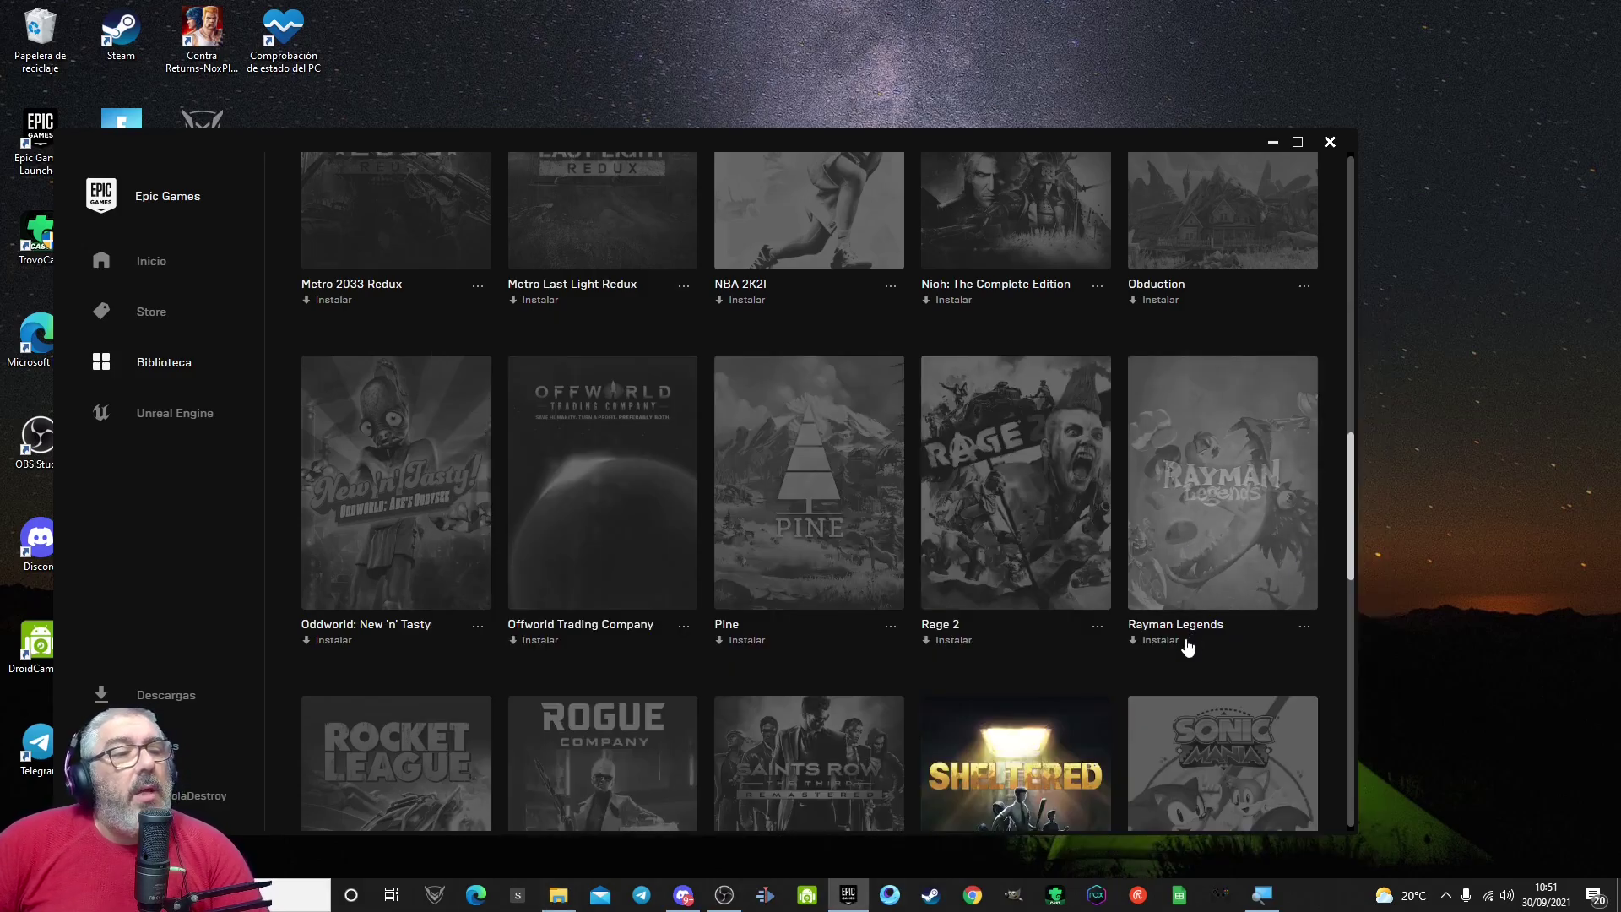
pyautogui.click(1219, 507)
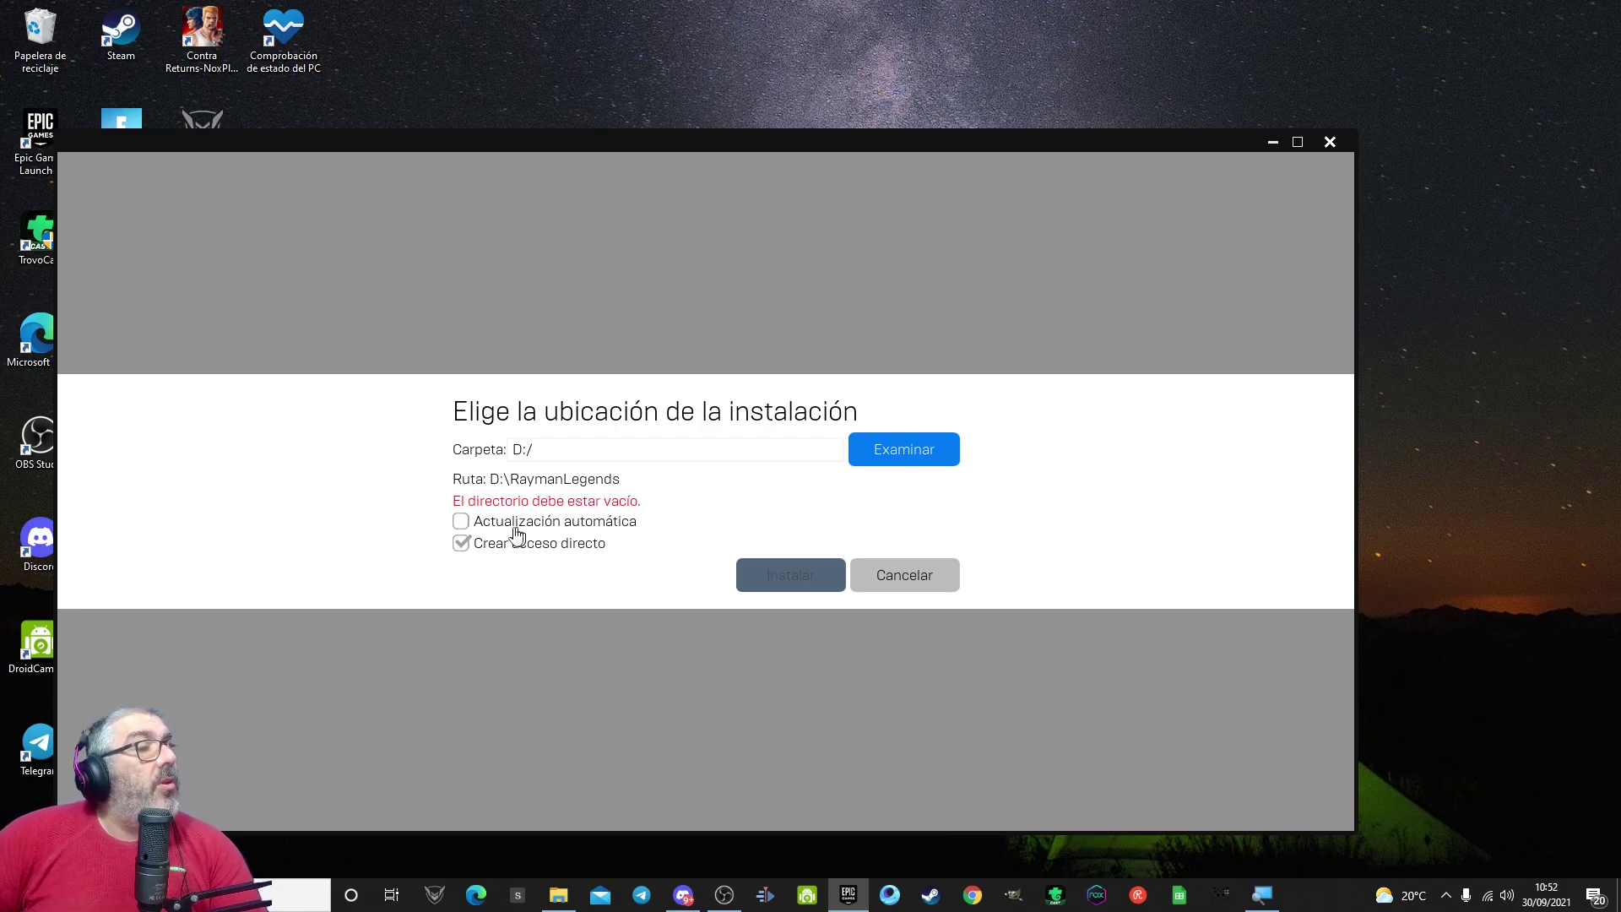
pyautogui.click(461, 521)
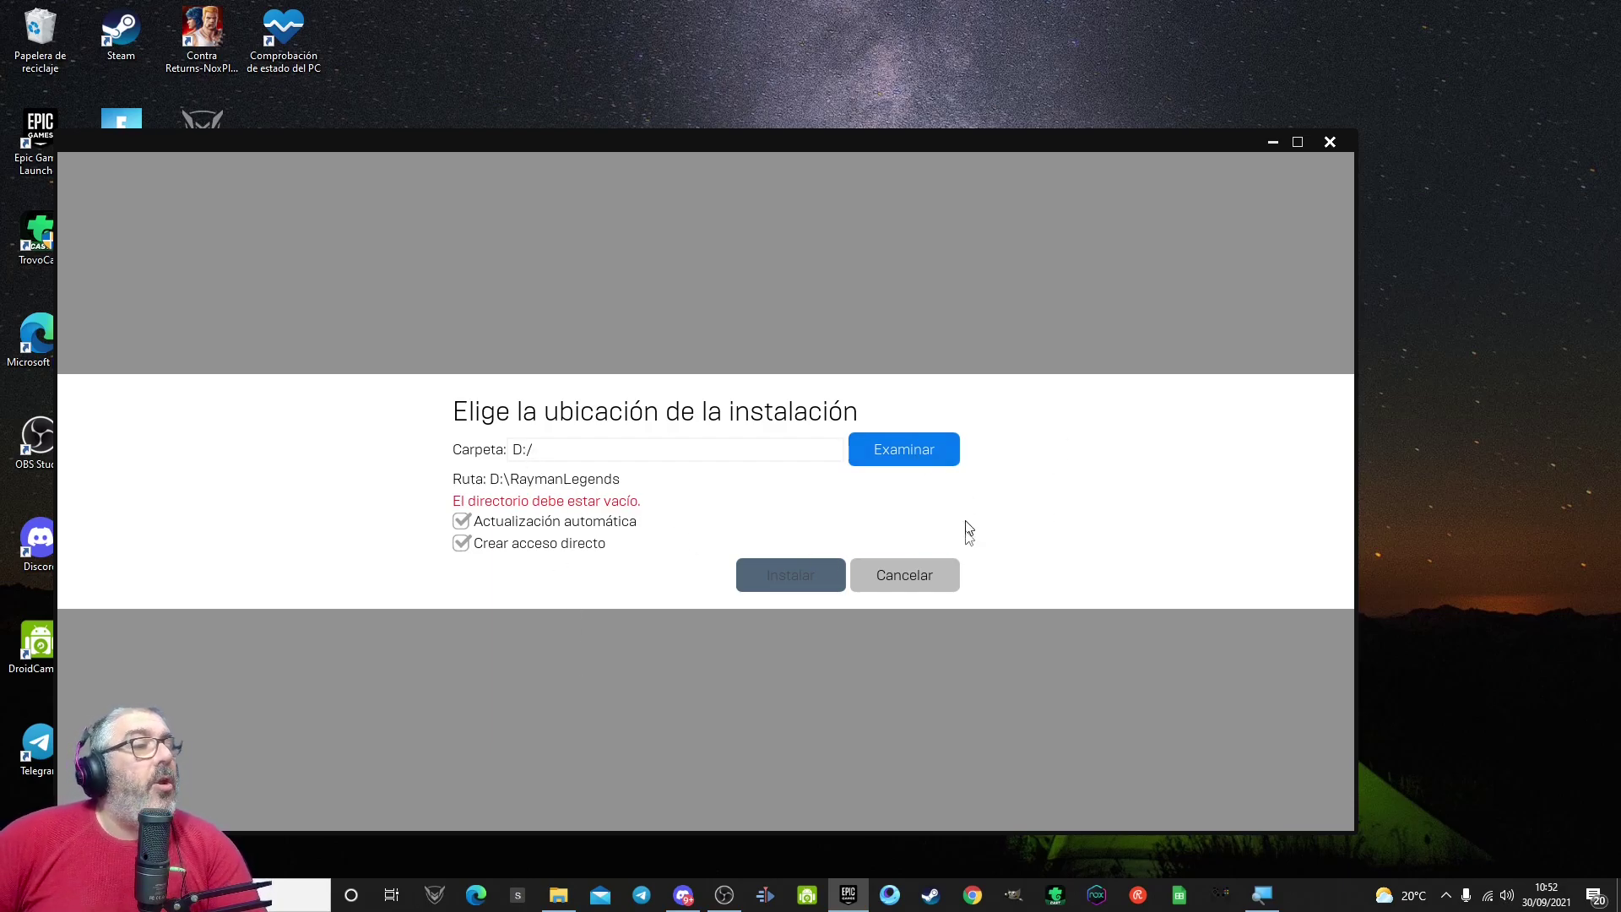
pyautogui.click(936, 587)
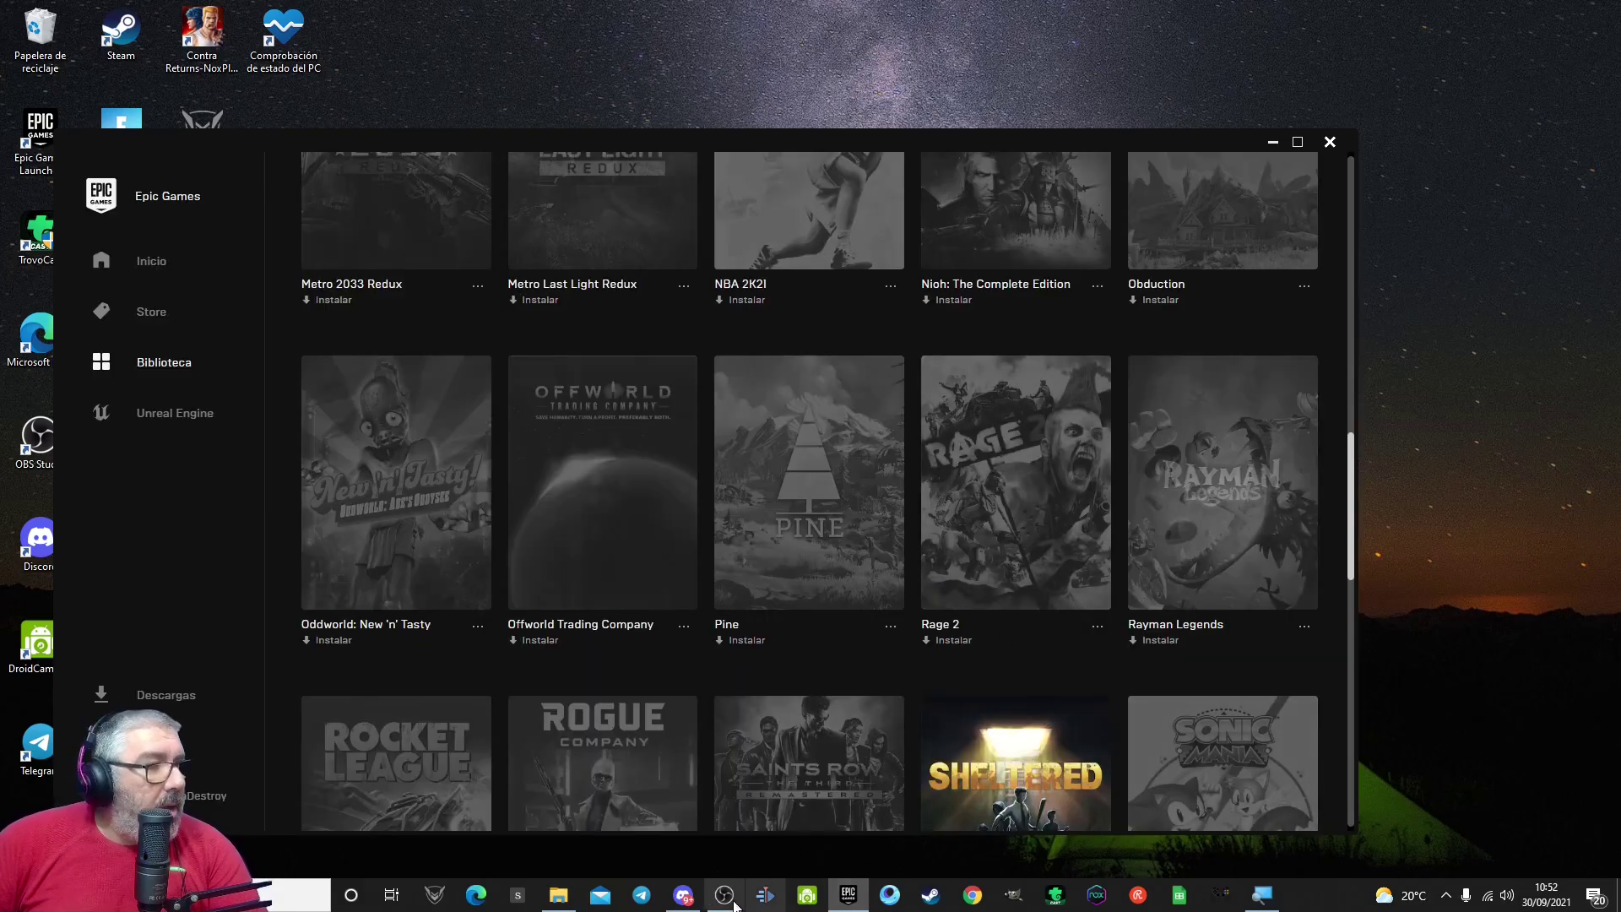
# - Switch to File Explorer and rename the RaymanLegends folder on drive D: as RaymanLegends1
pyautogui.click(559, 895)
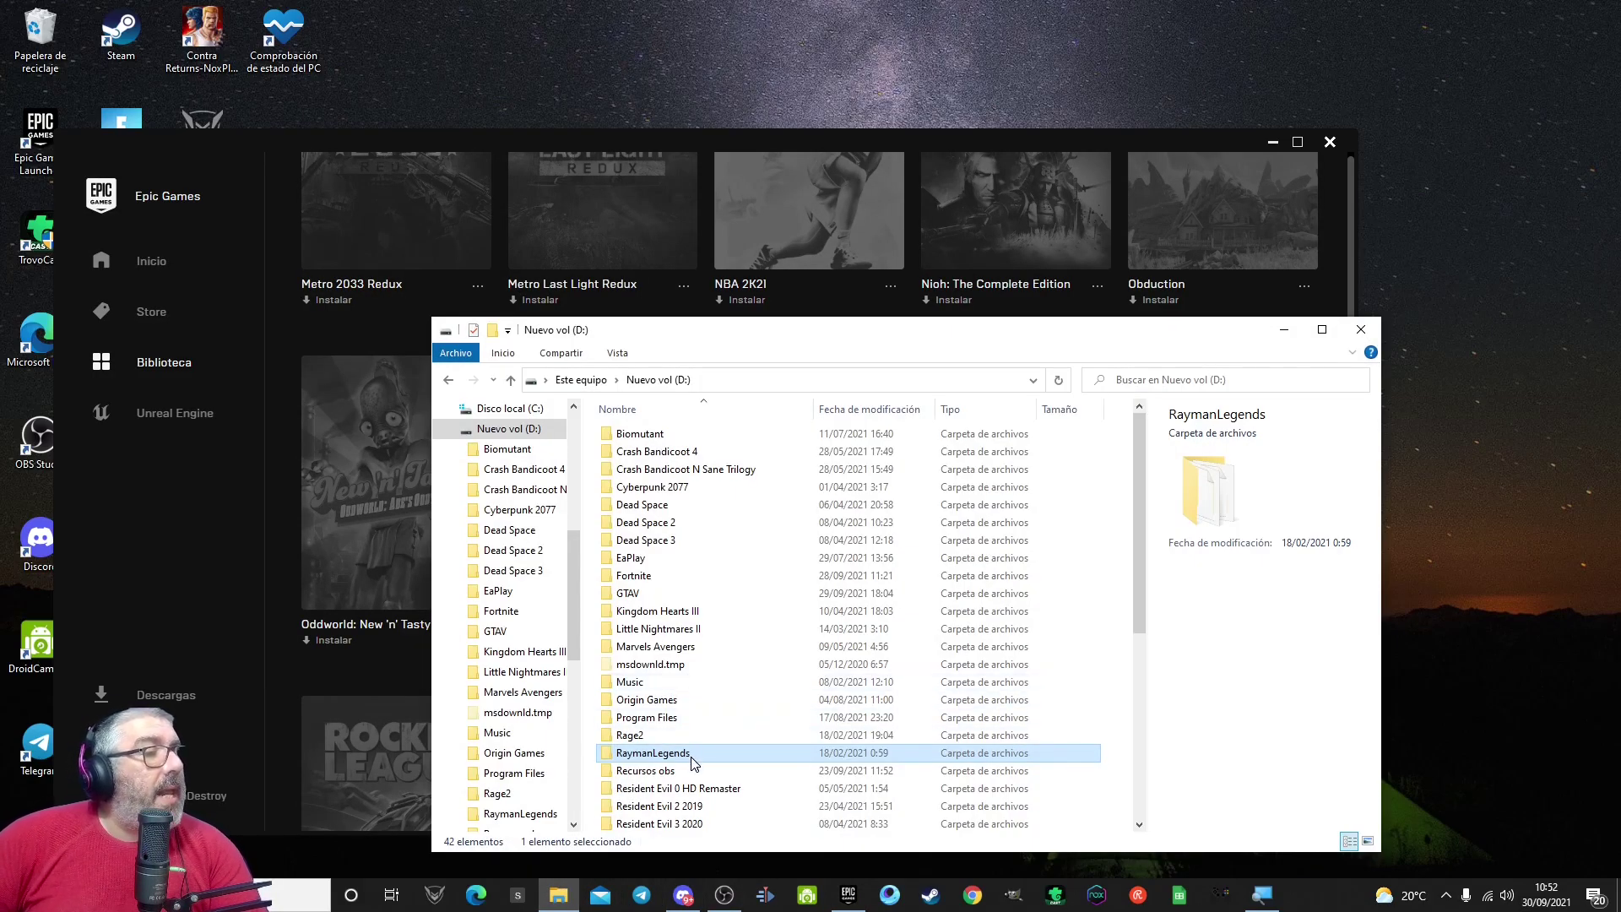
pyautogui.click(691, 759)
pyautogui.click(697, 757)
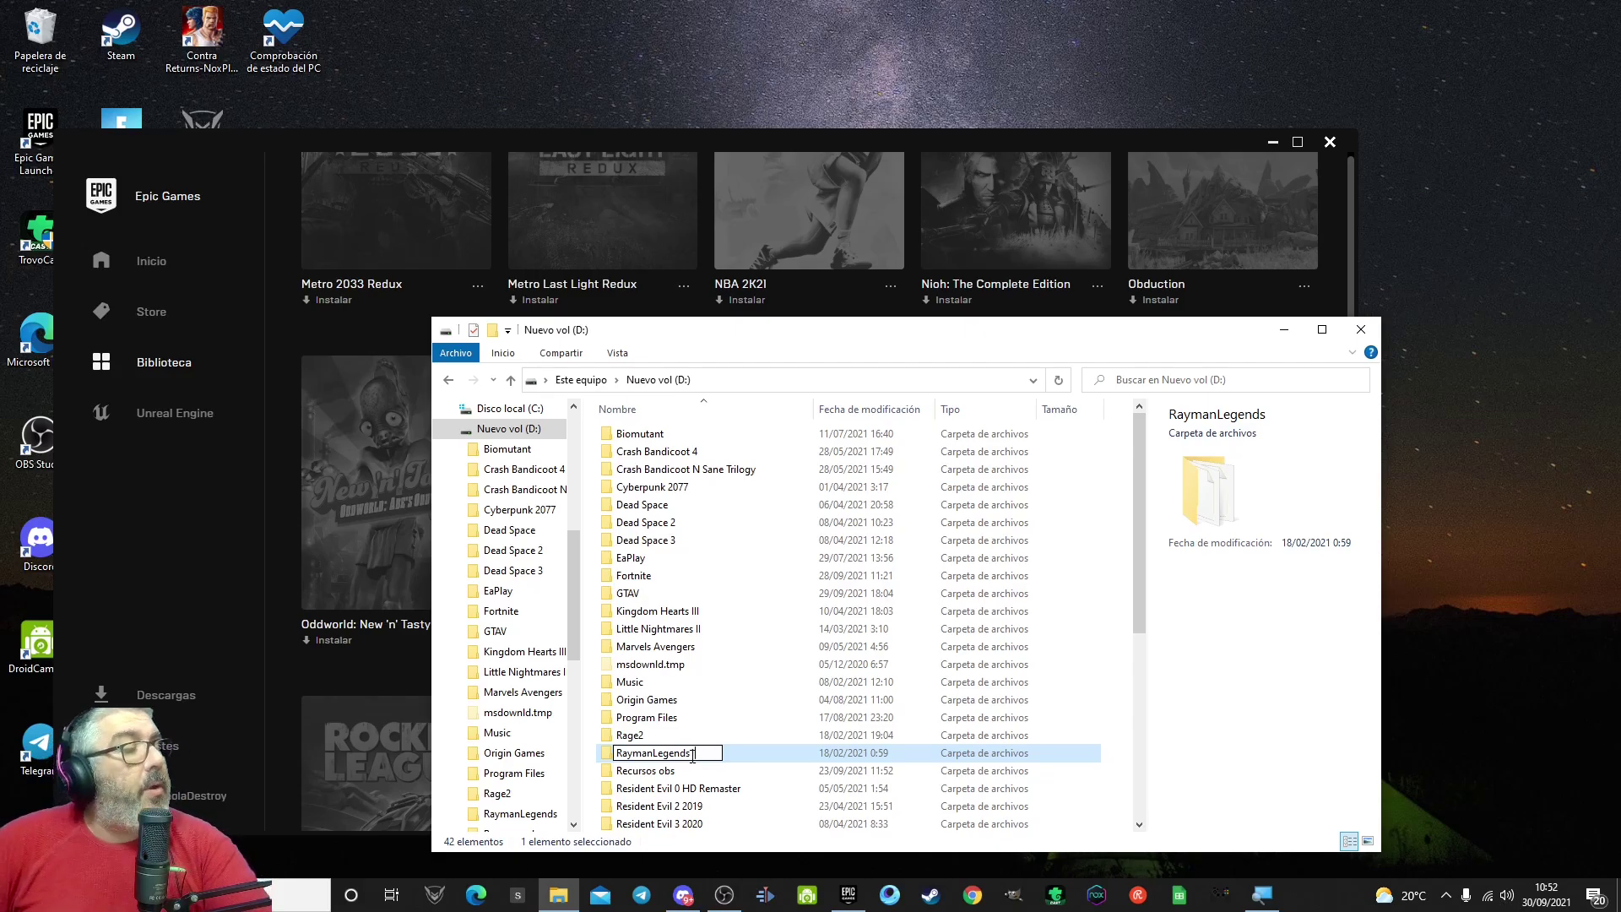
pyautogui.write('1')
pyautogui.click(728, 772)
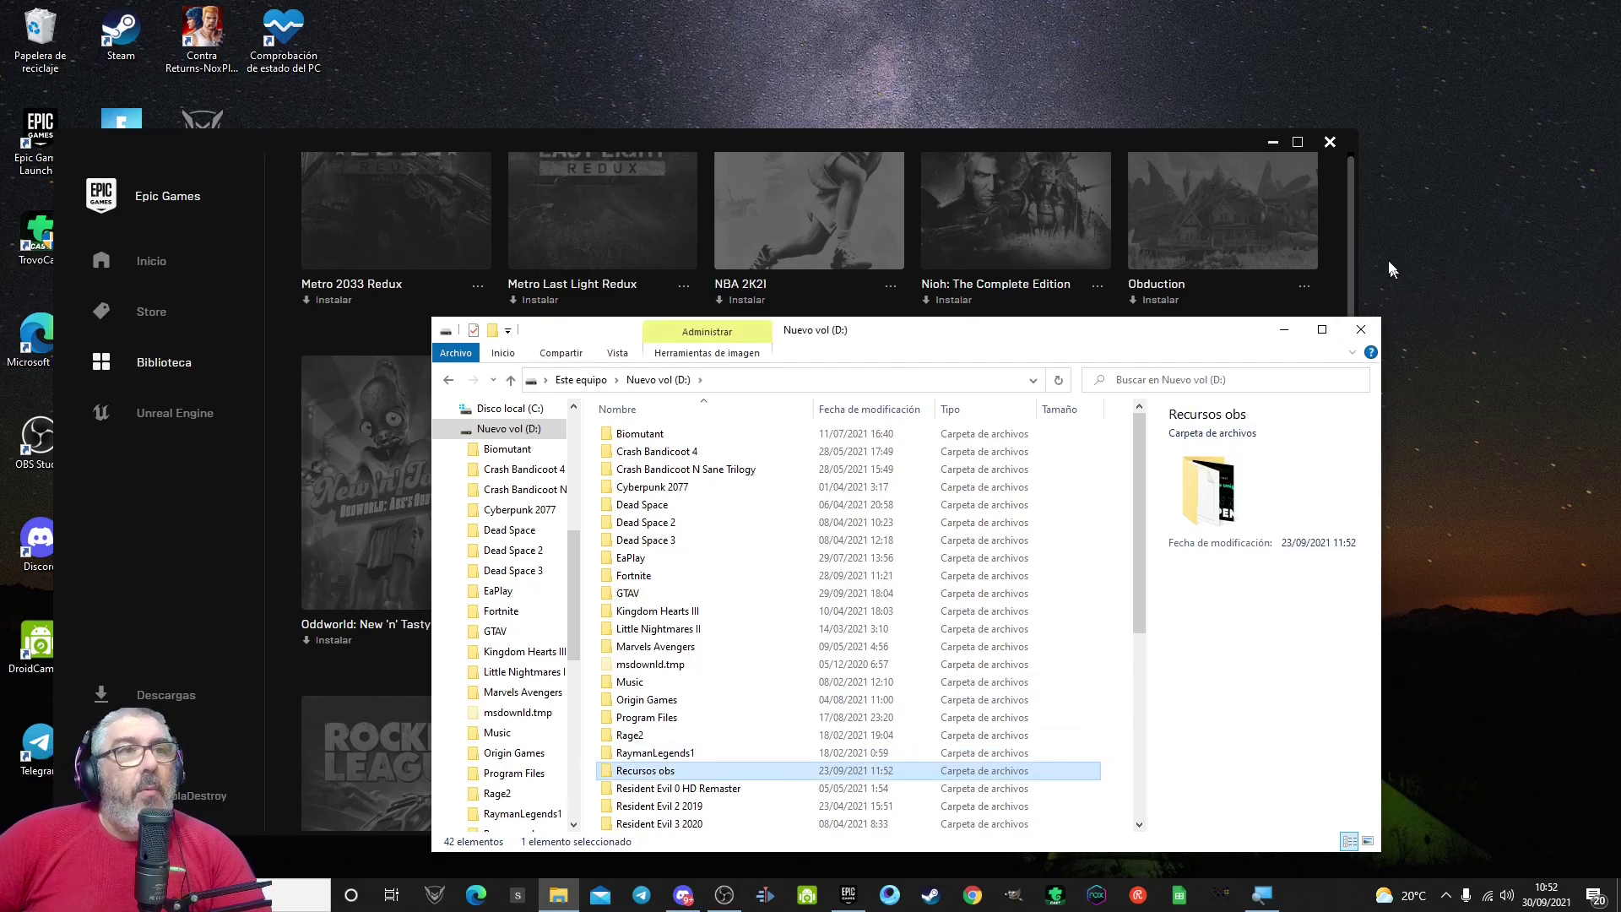
# - In the Epic Games Launcher, start installing Rayman Legends in D:/ with automatic updates enabled, and pause its download
pyautogui.click(1309, 215)
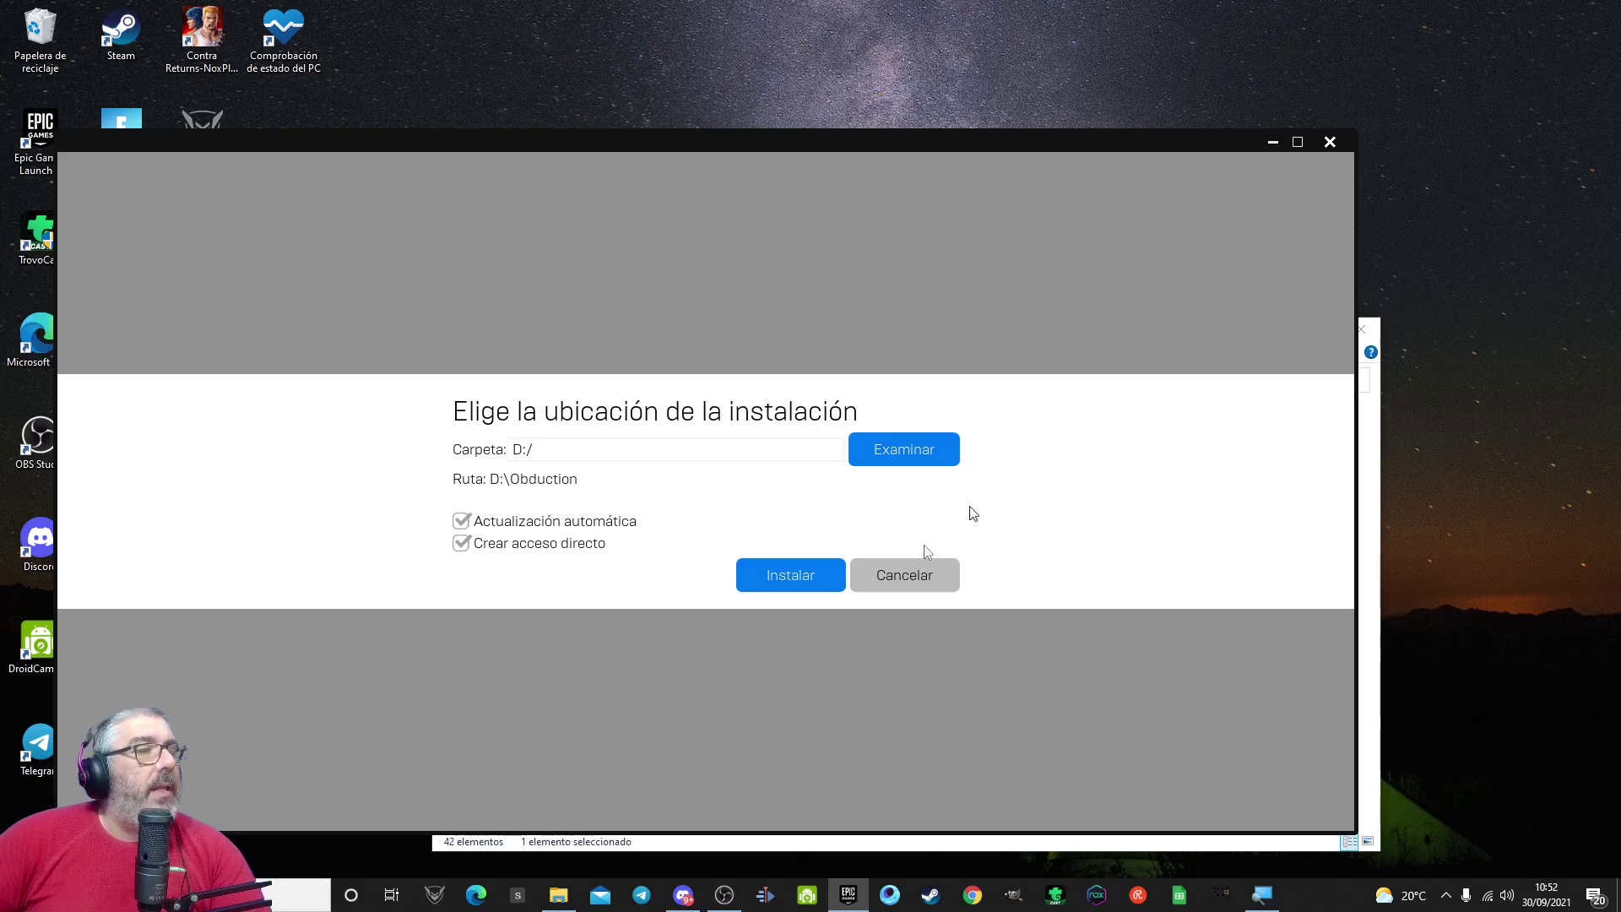
pyautogui.click(897, 583)
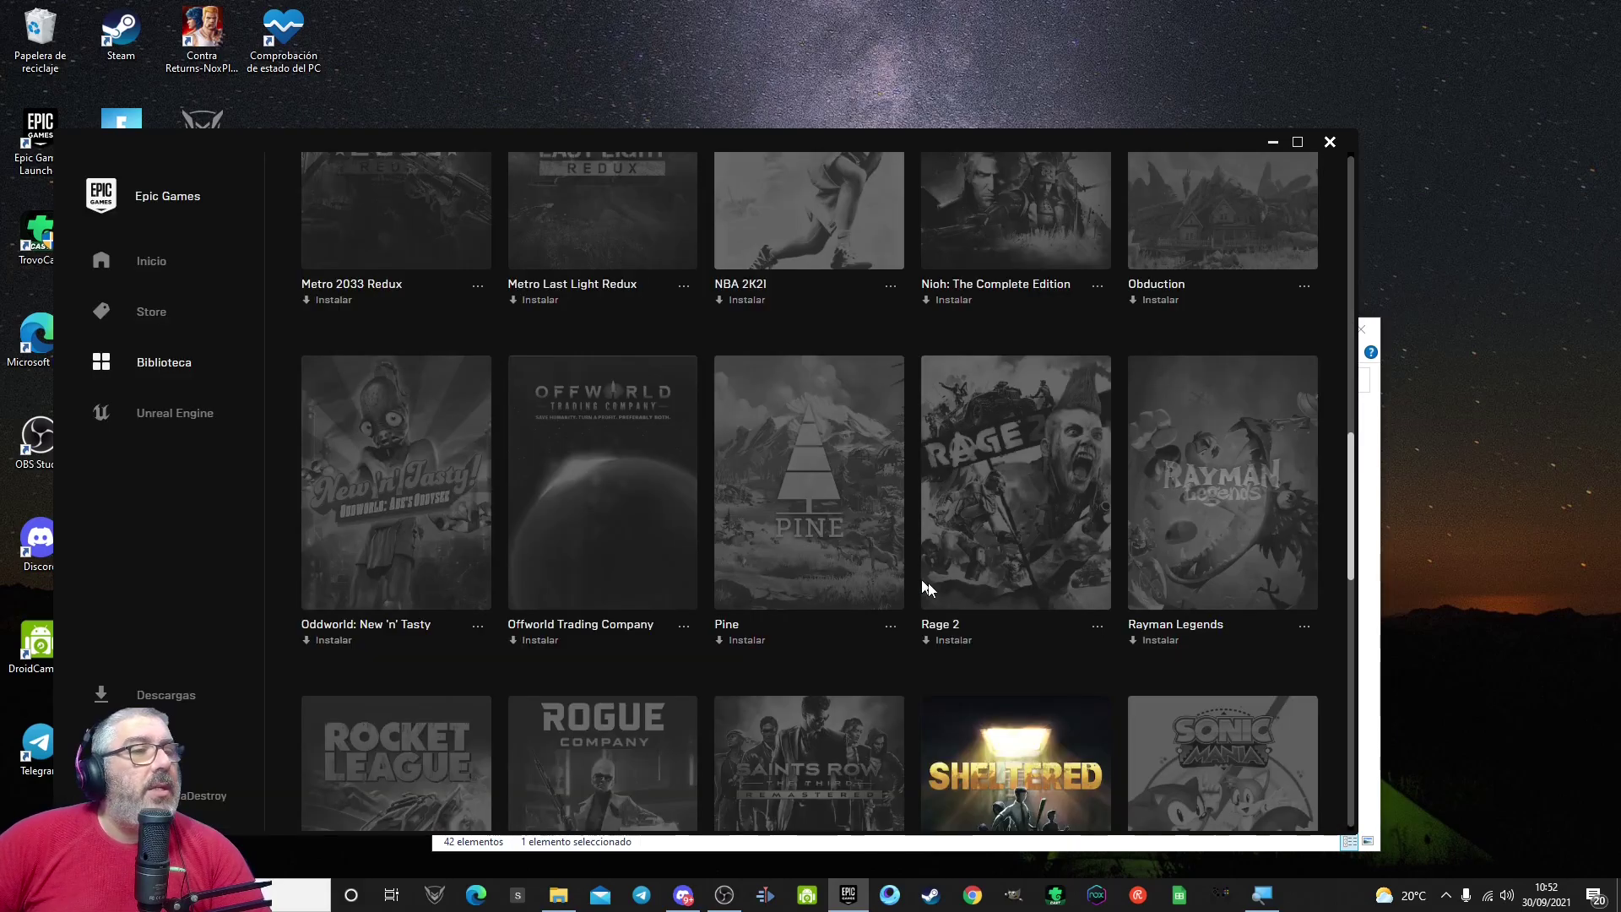
pyautogui.click(1208, 519)
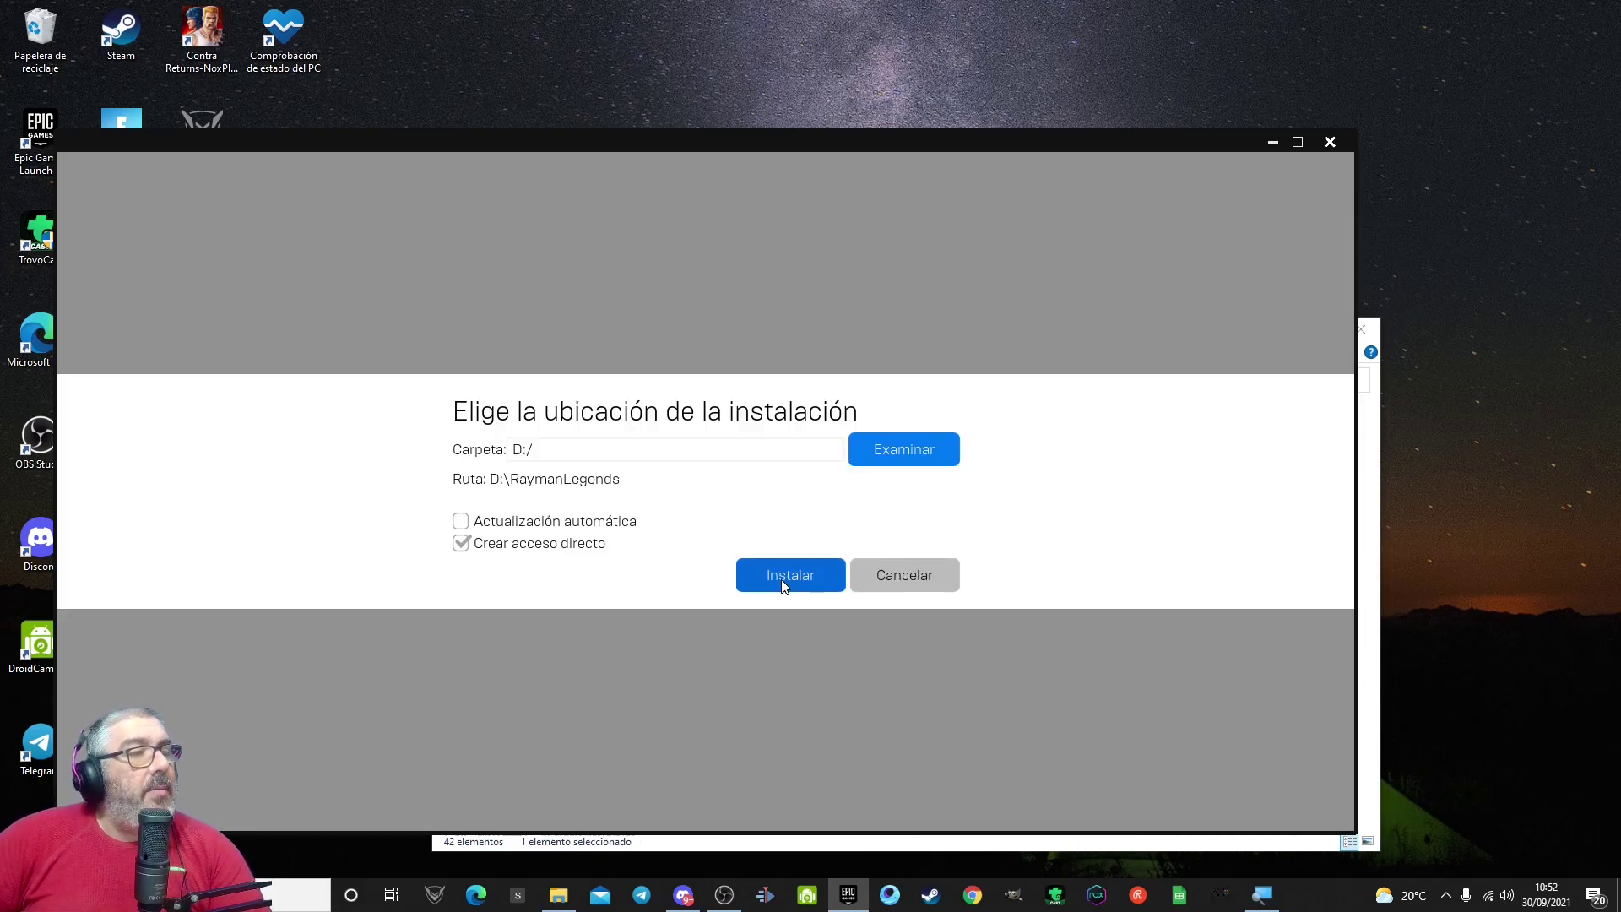
pyautogui.click(462, 523)
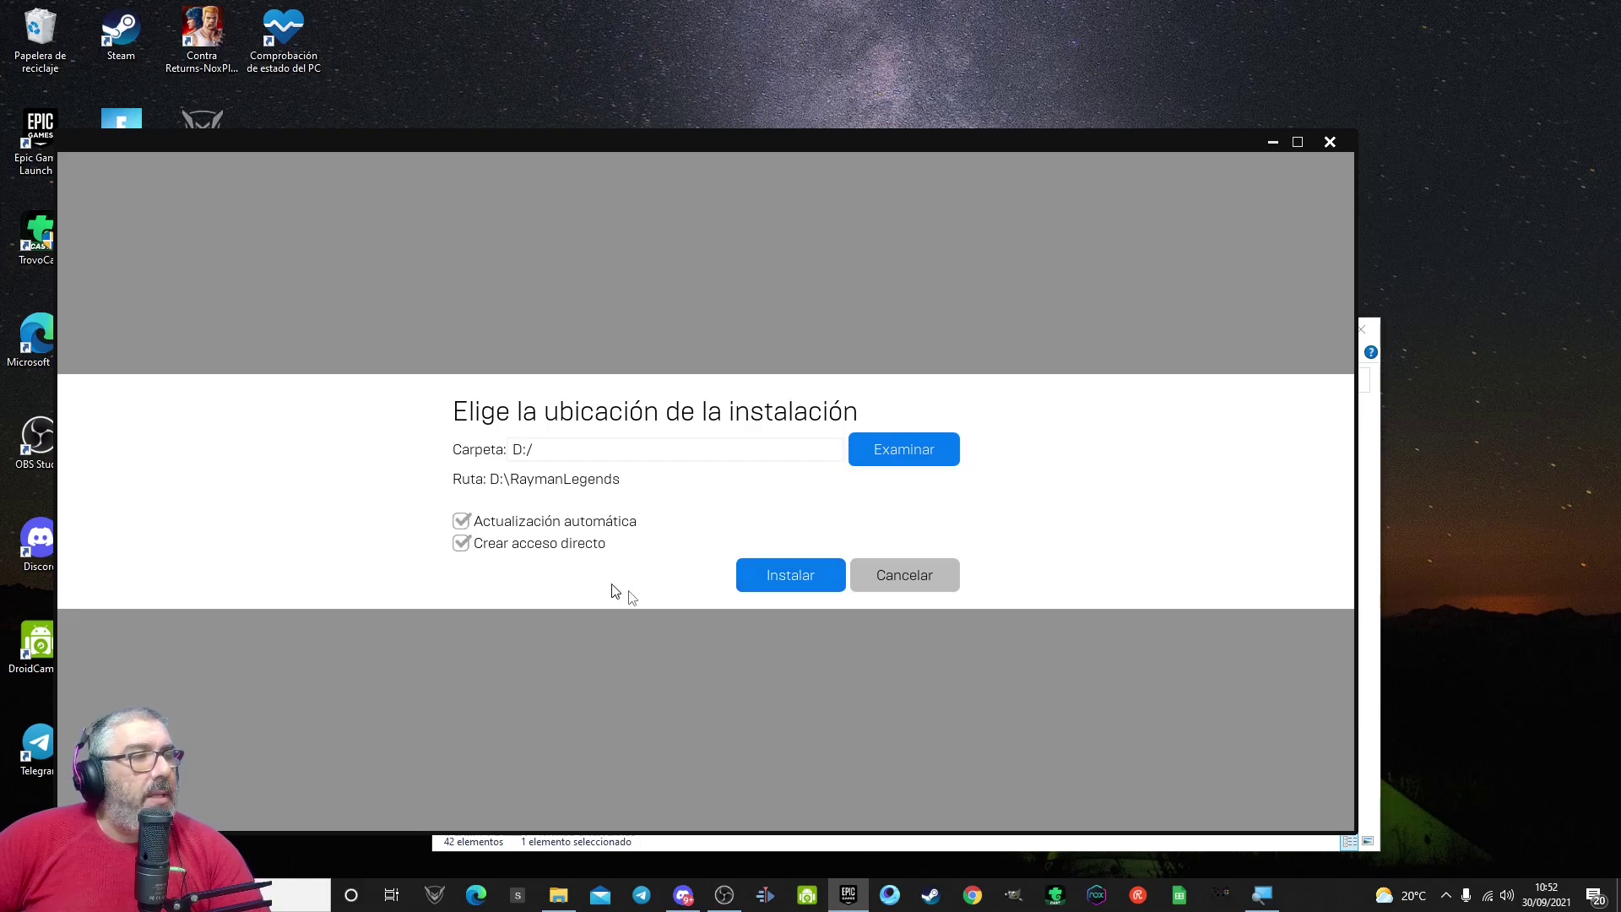
pyautogui.click(813, 574)
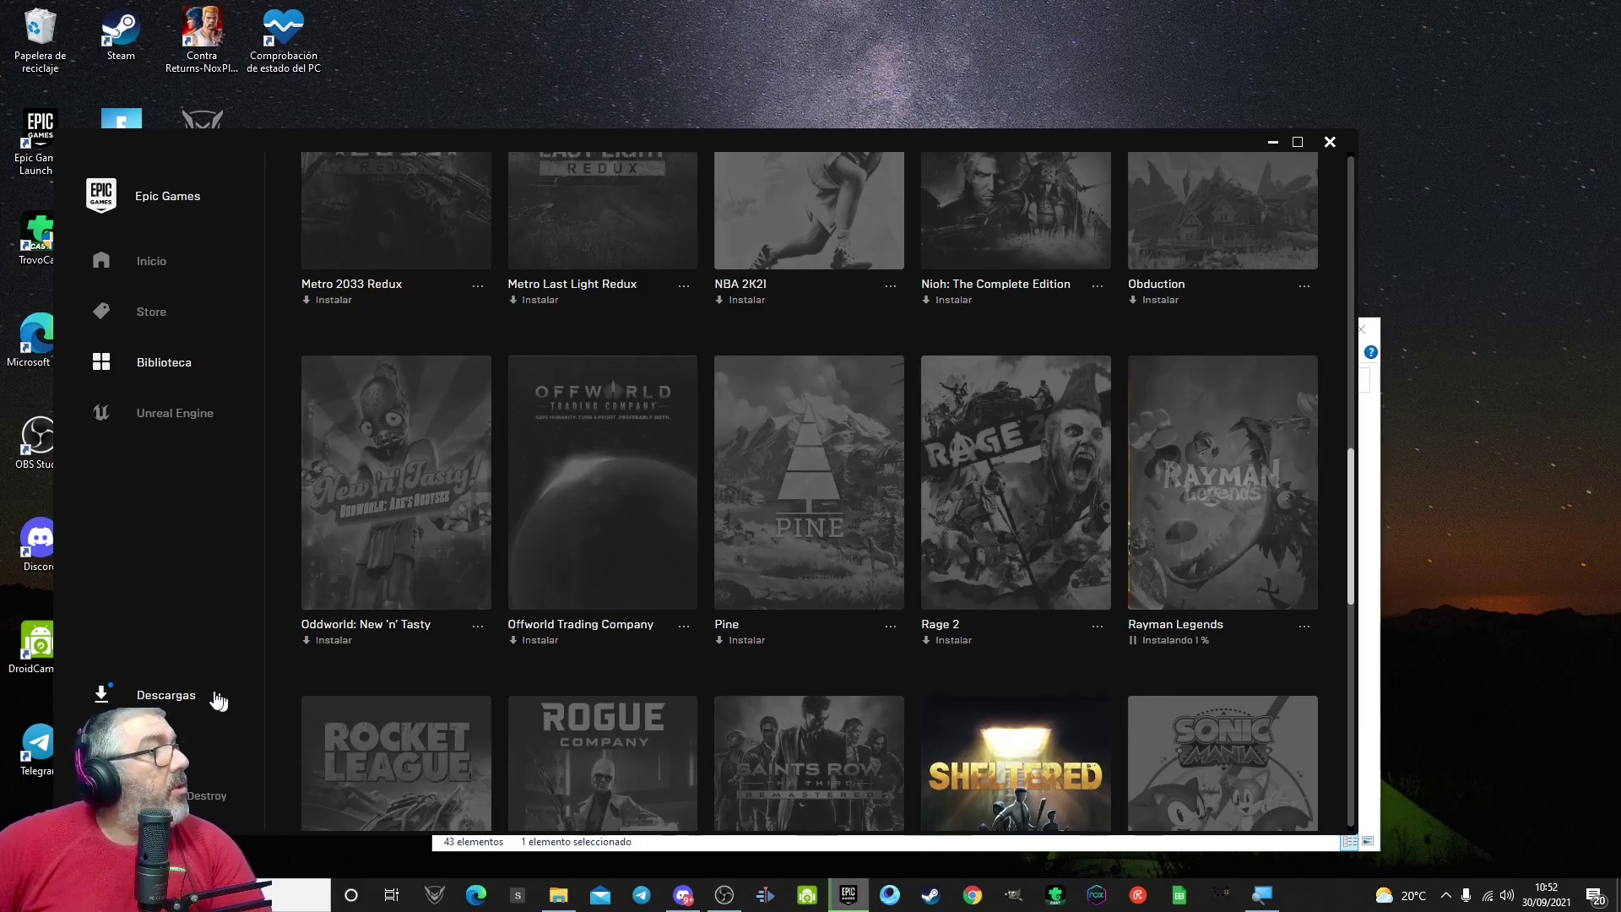
pyautogui.click(164, 697)
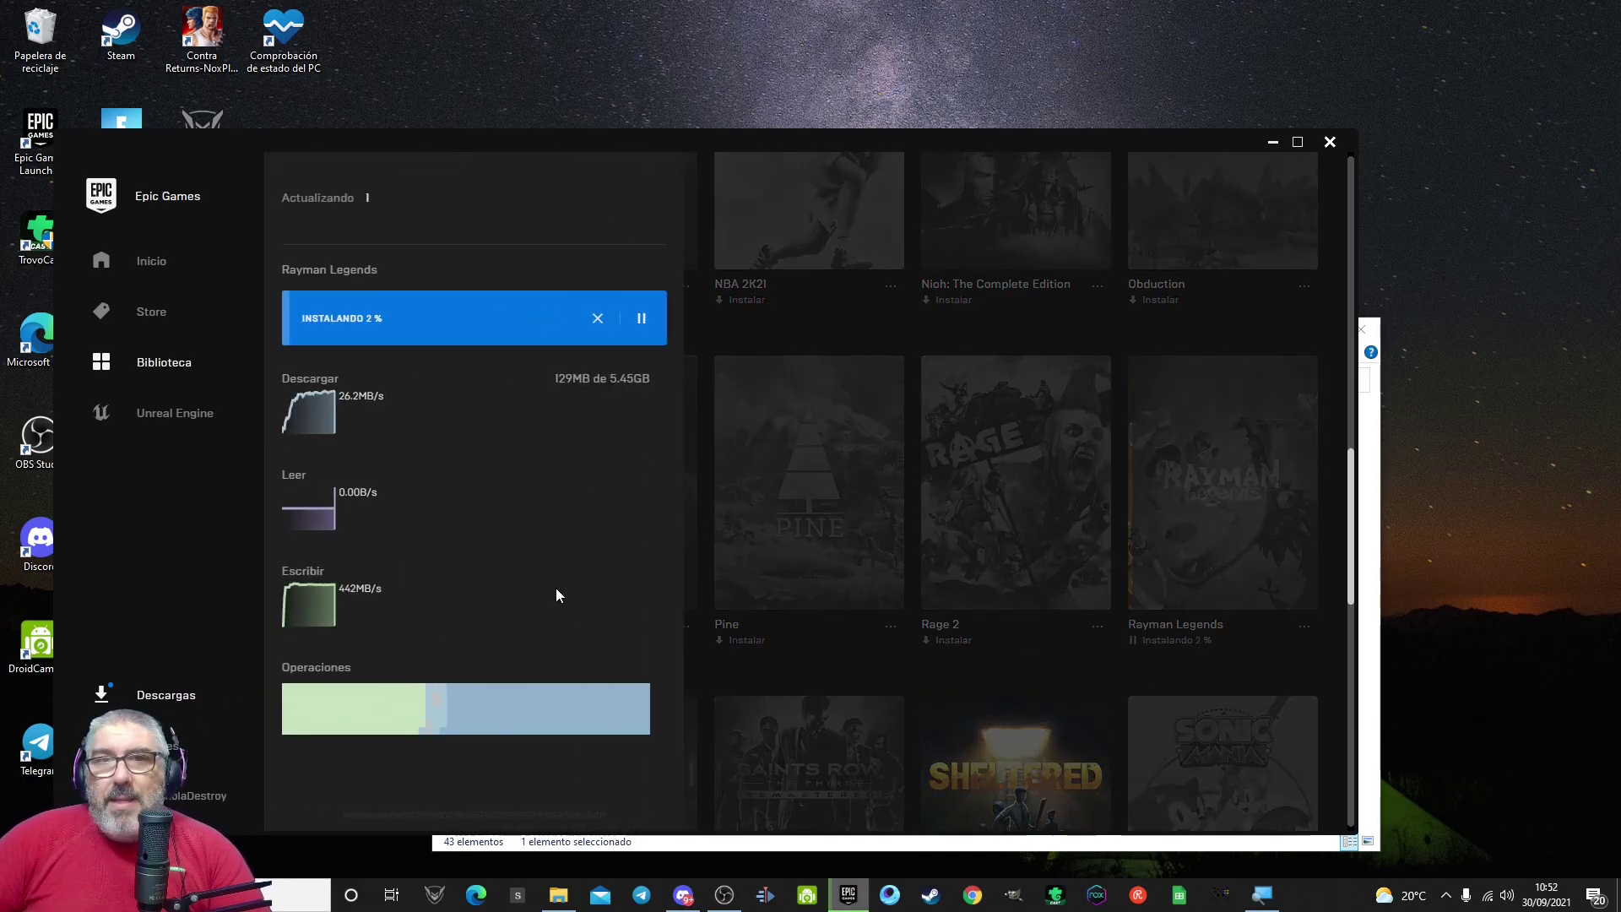
pyautogui.click(642, 319)
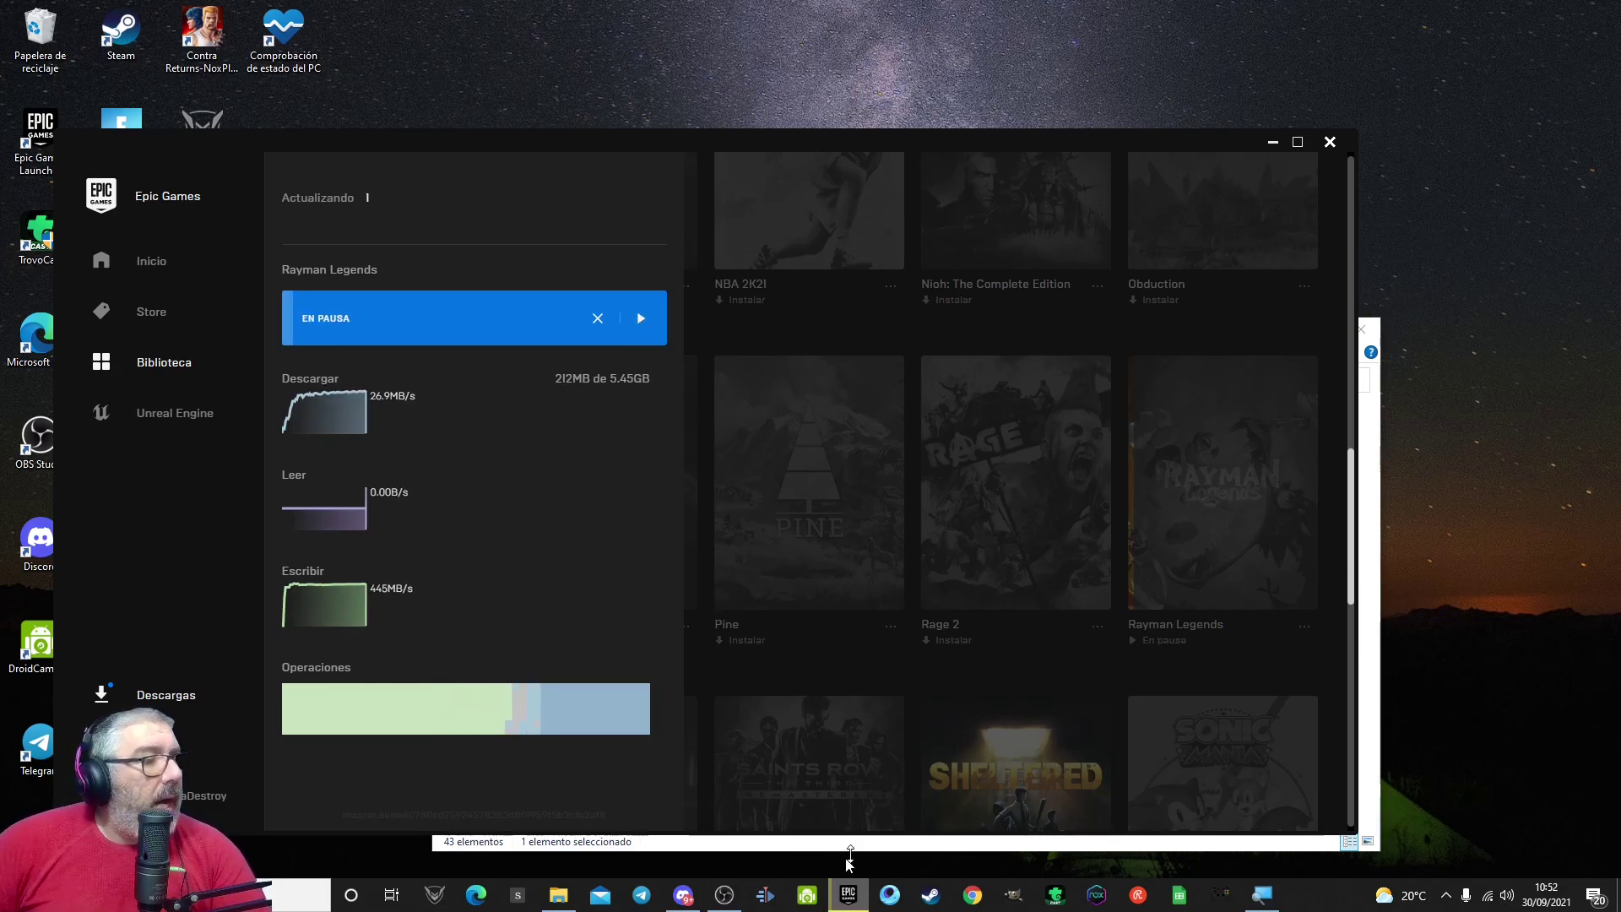
# - Switch to File Explorer and refresh the D: folder list to check for the new RaymanLegends folder
pyautogui.click(563, 905)
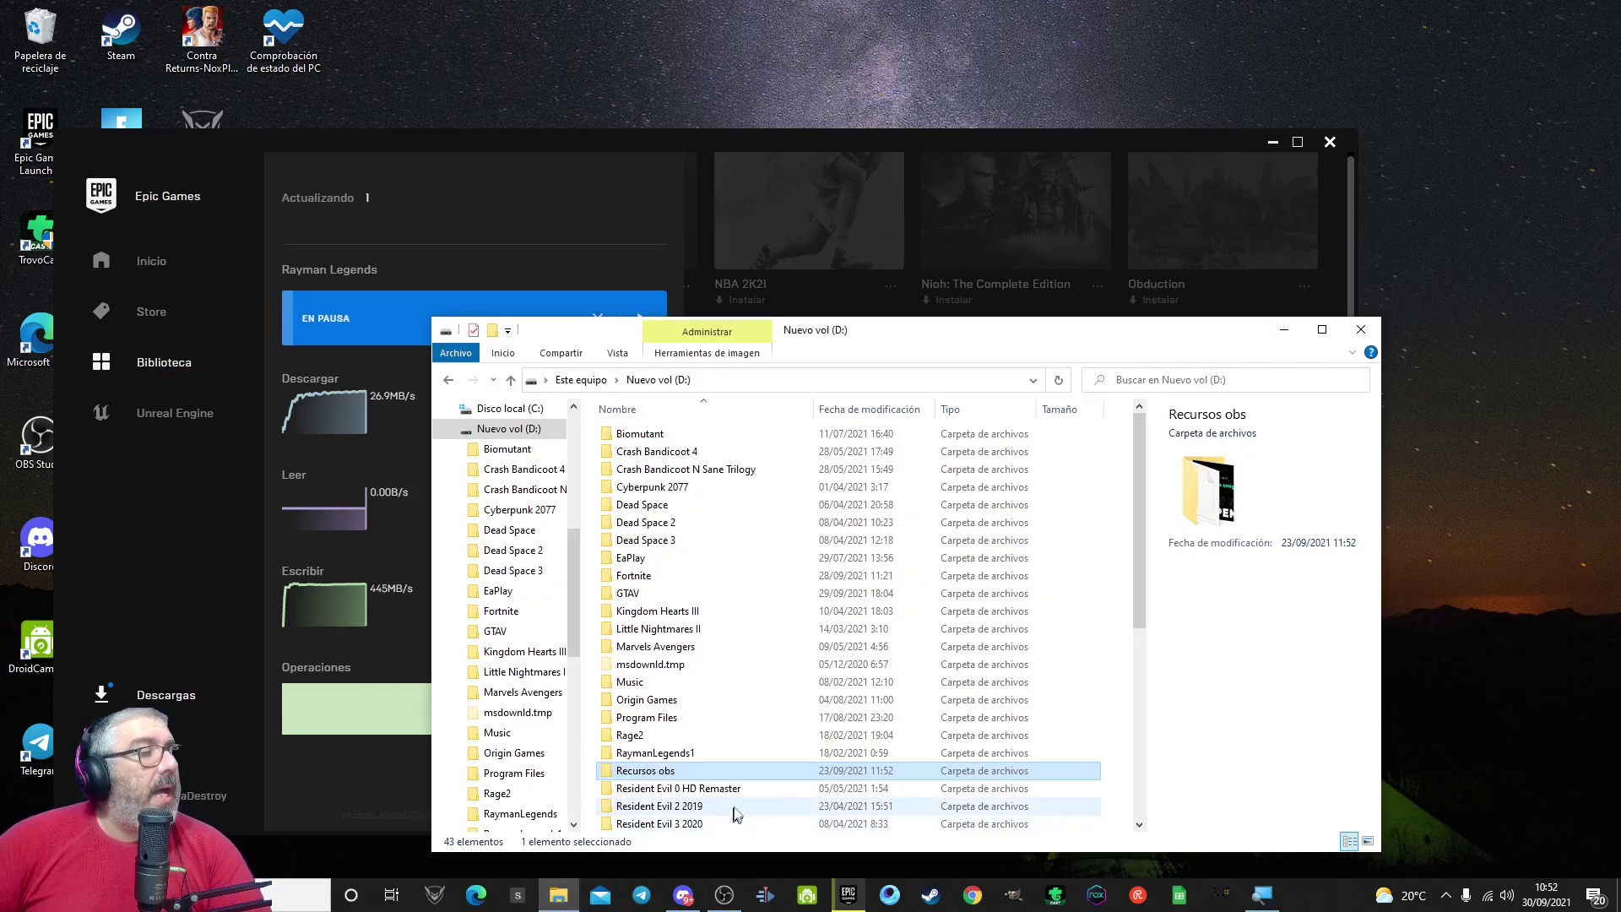
pyautogui.scroll(-1, 970, 646)
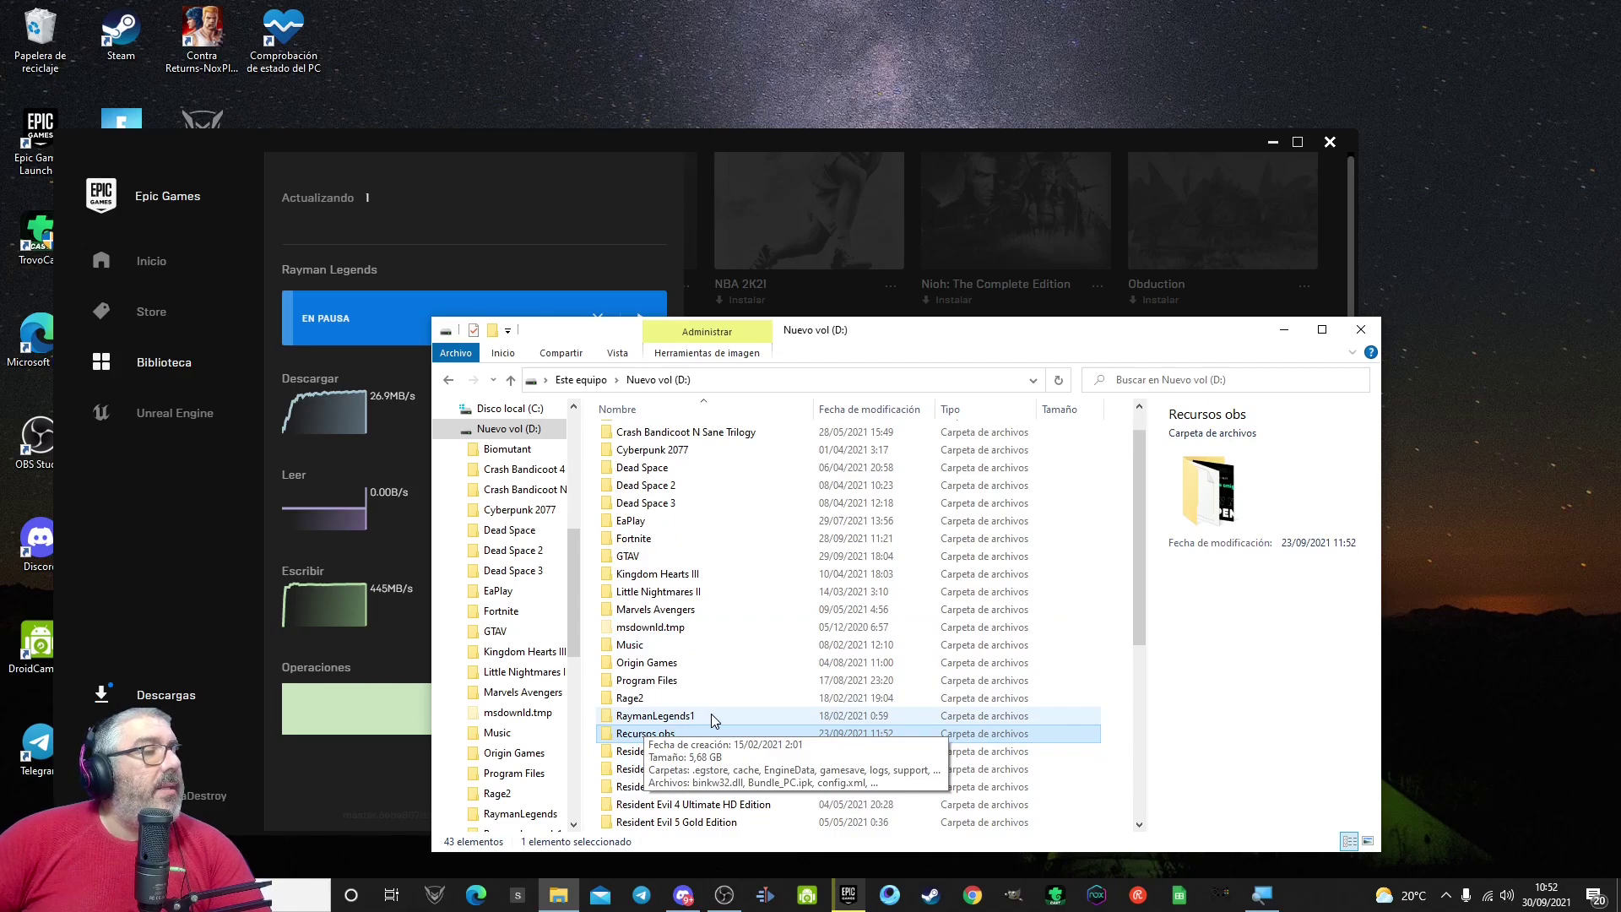
pyautogui.scroll(-1, 709, 722)
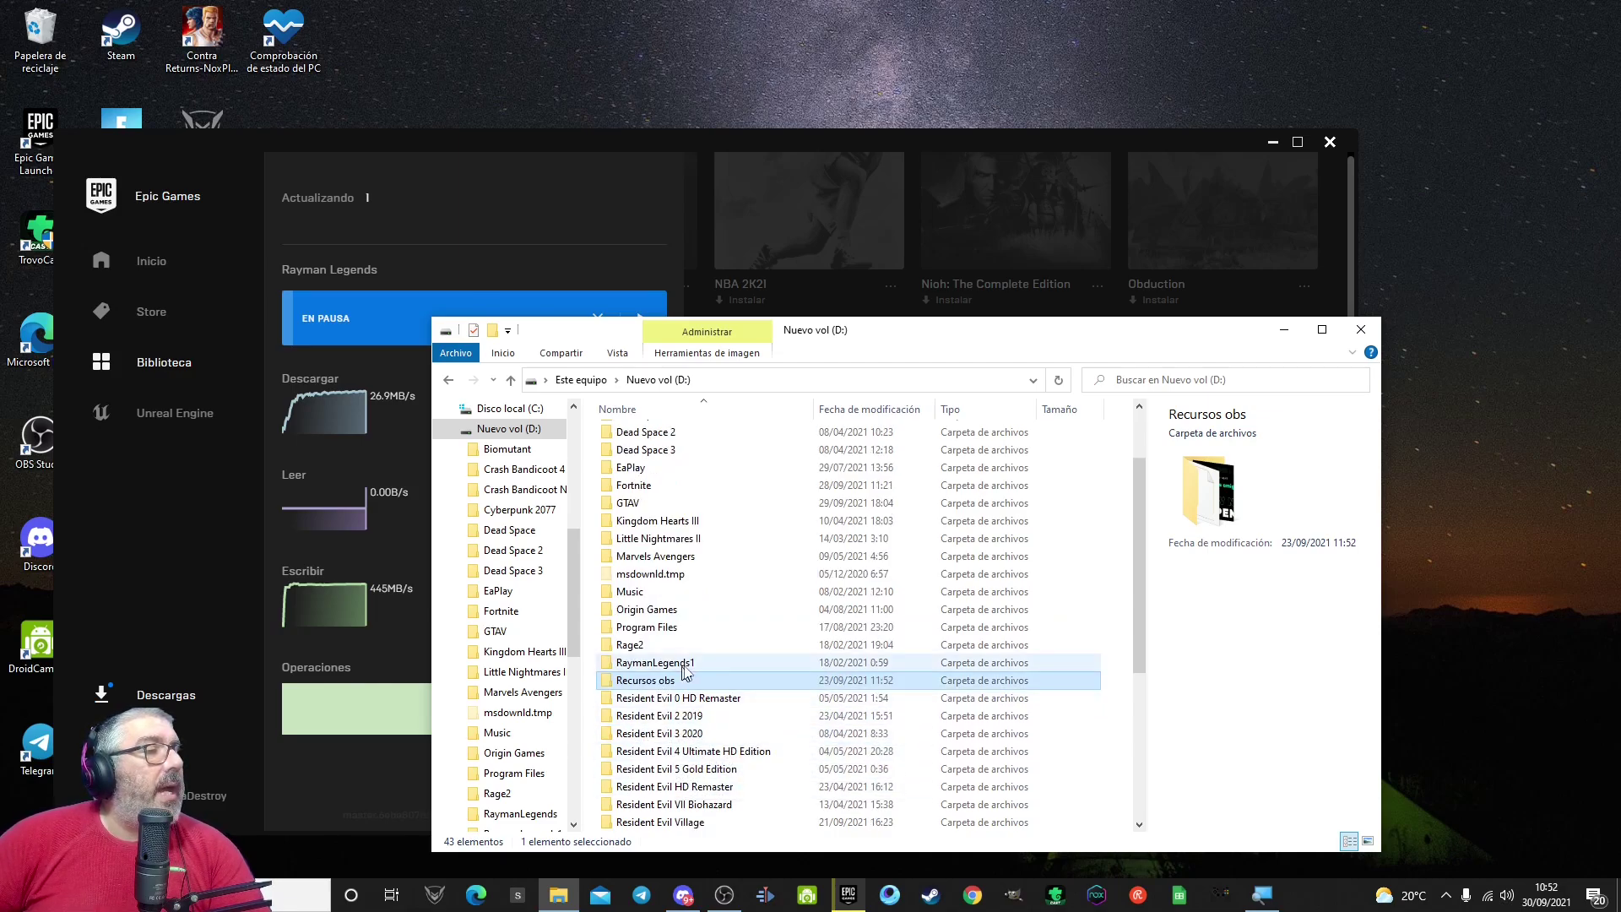
pyautogui.click(1059, 382)
pyautogui.scroll(-2, 949, 524)
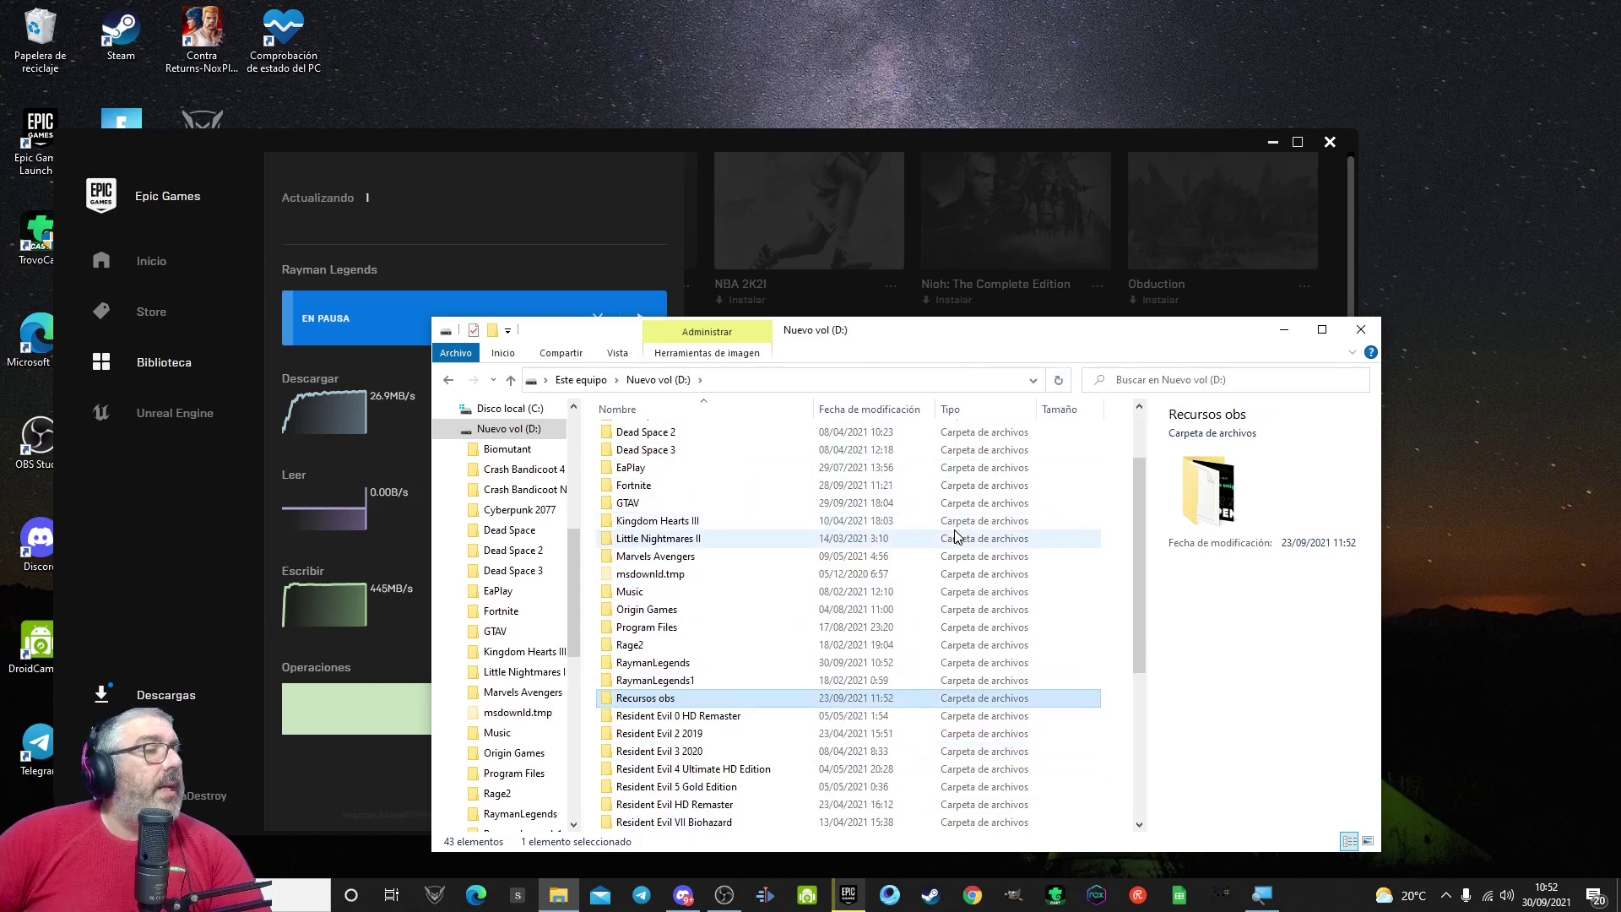
# - Open the new RaymanLegends folder on drive D: and copy its .egstore folder
pyautogui.click(681, 664)
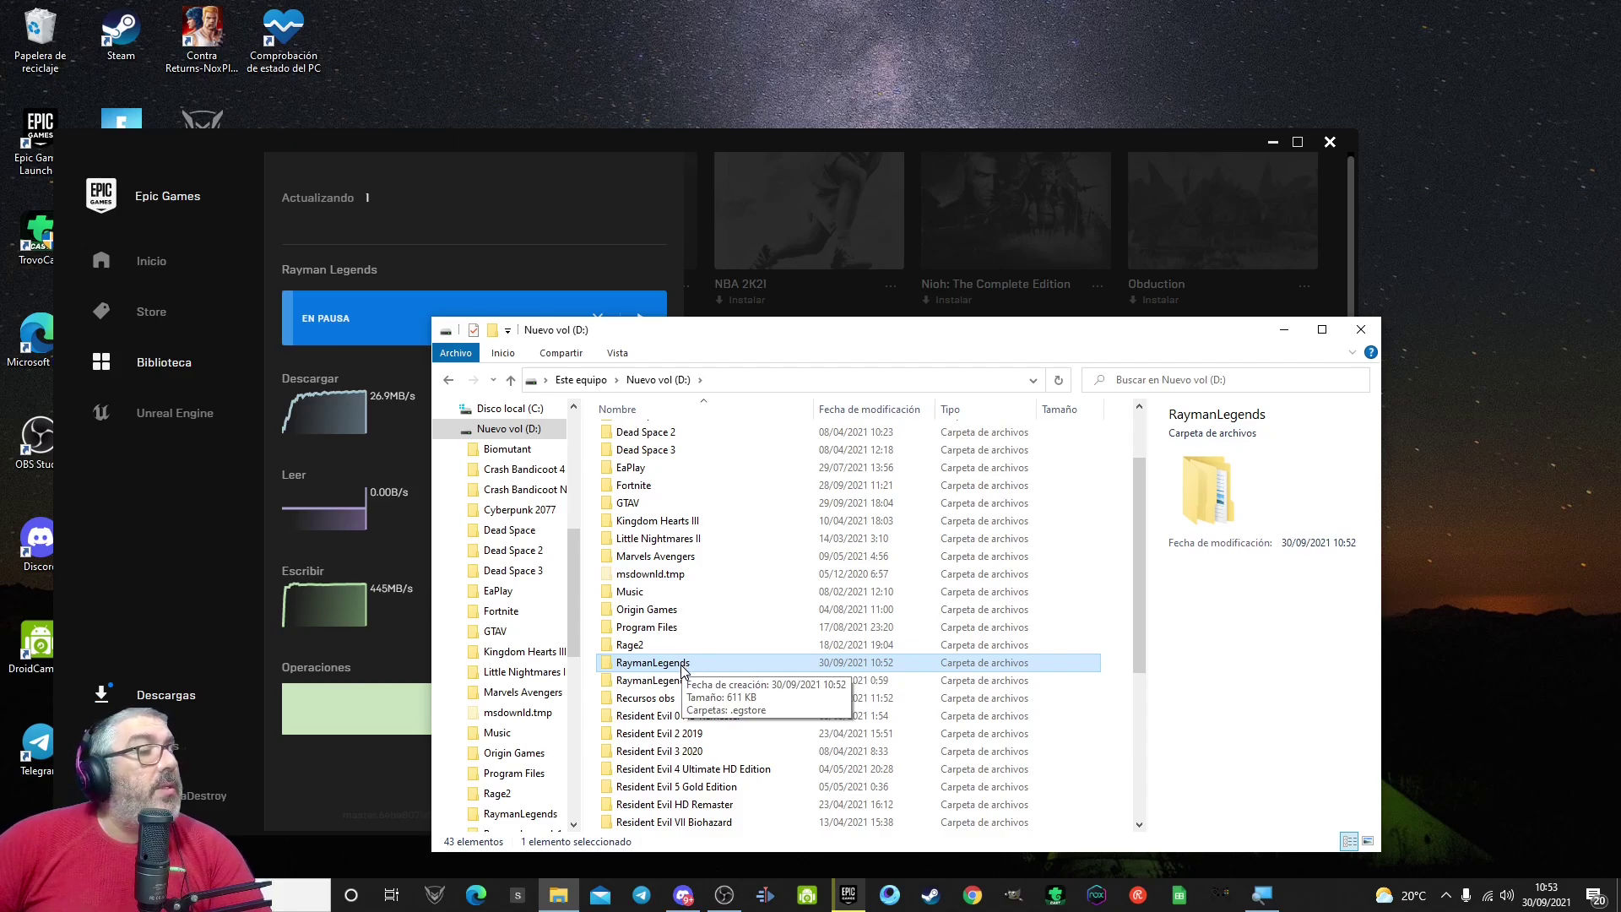
pyautogui.doubleClick(682, 664)
pyautogui.click(628, 435)
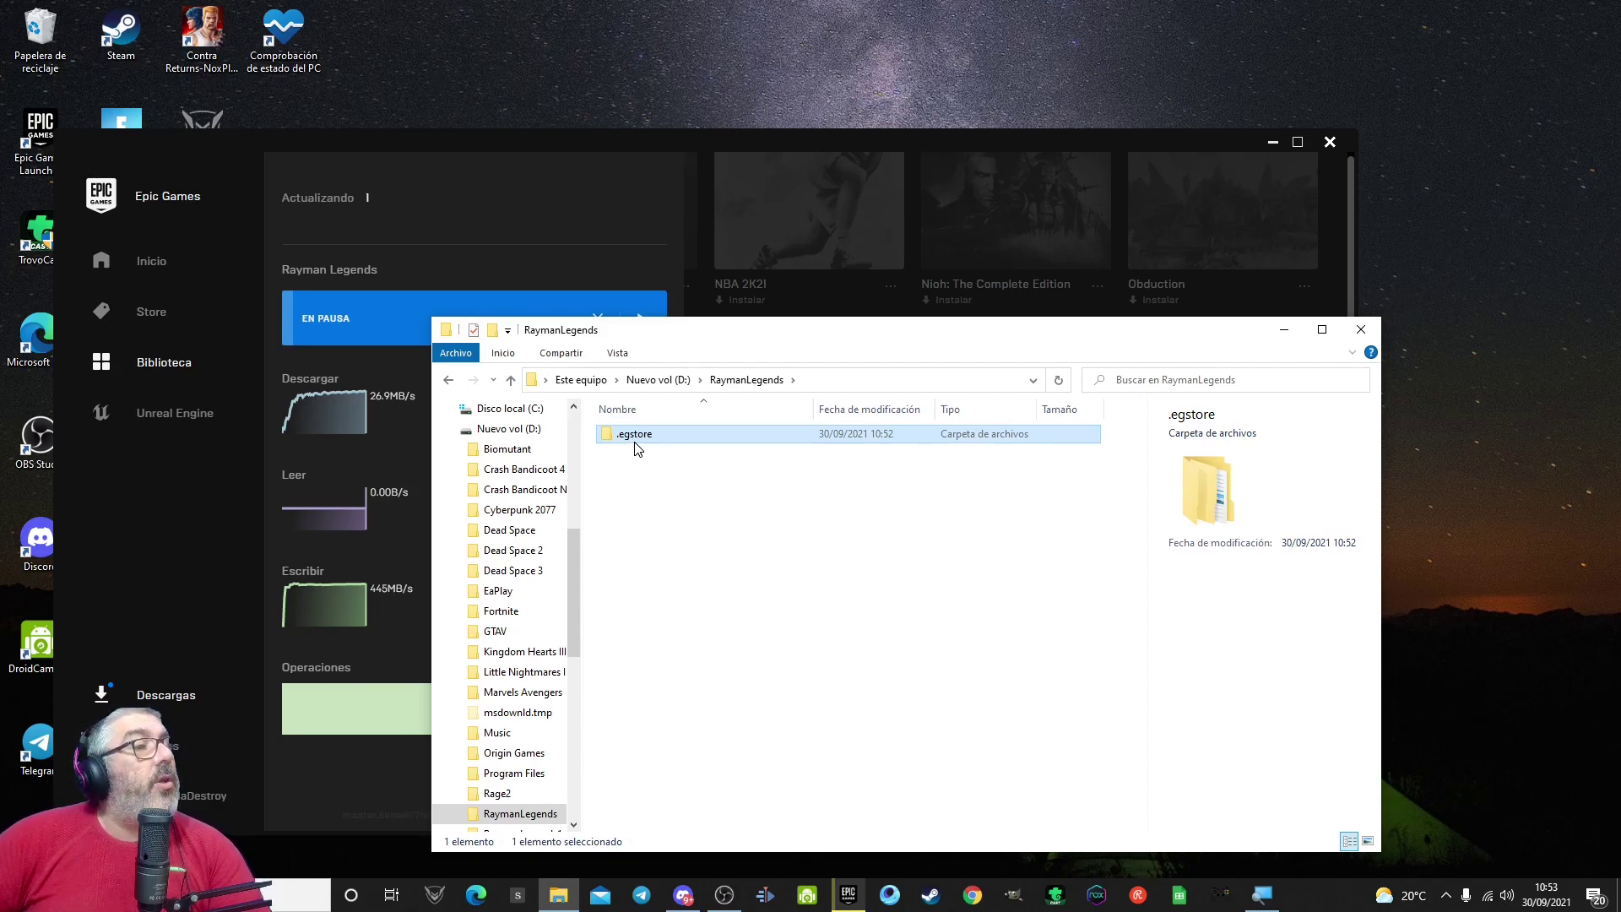
pyautogui.rightClick(635, 442)
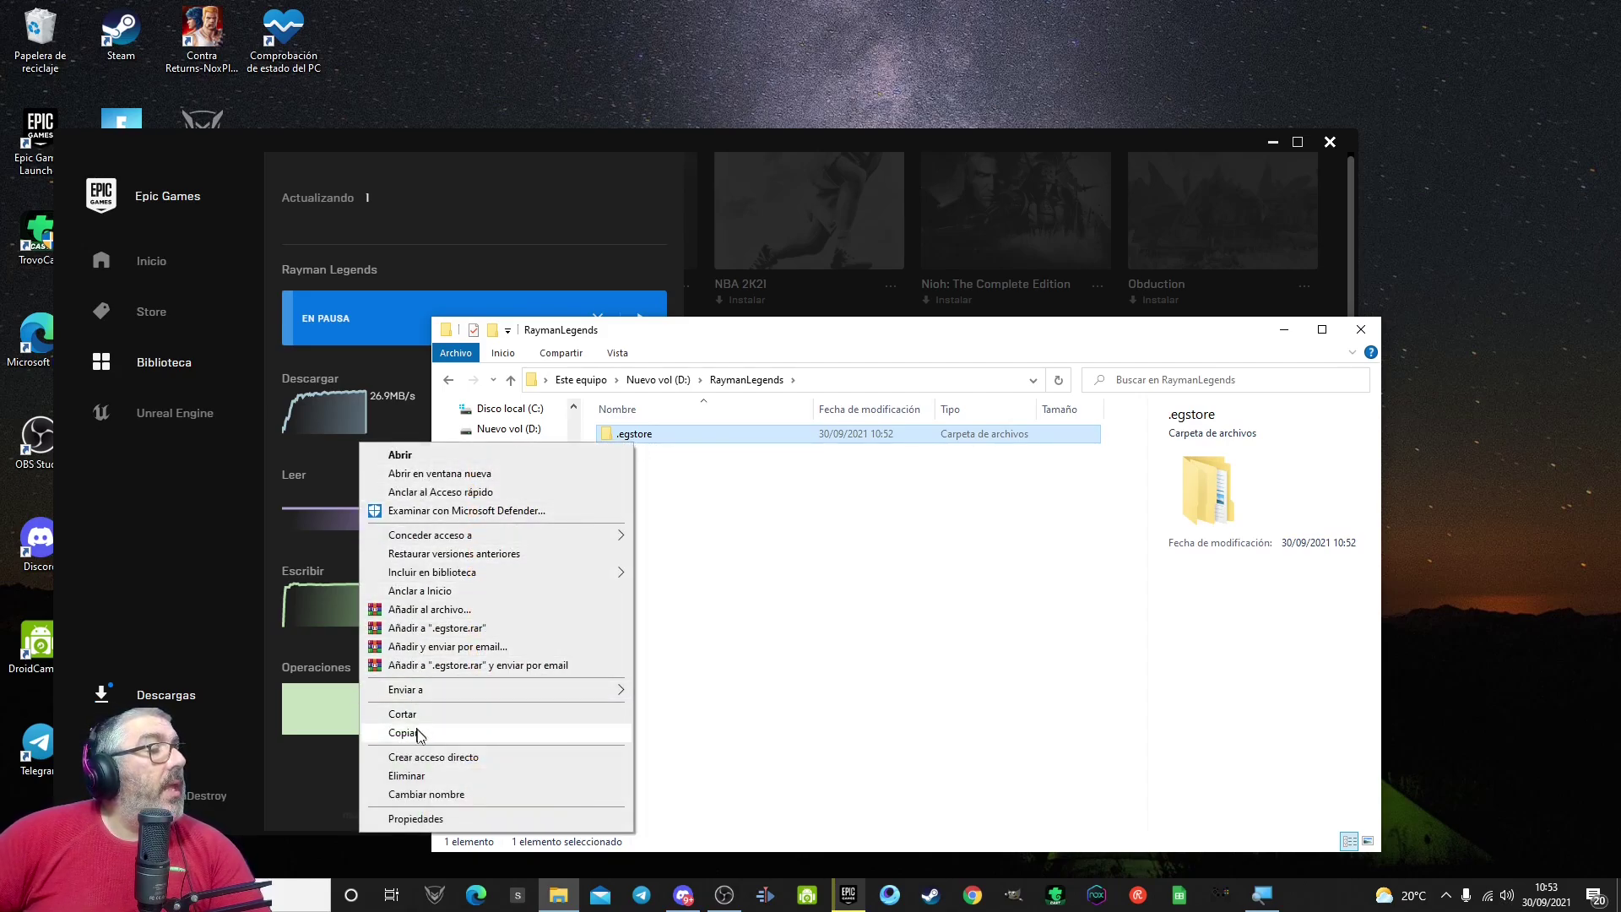
pyautogui.click(420, 733)
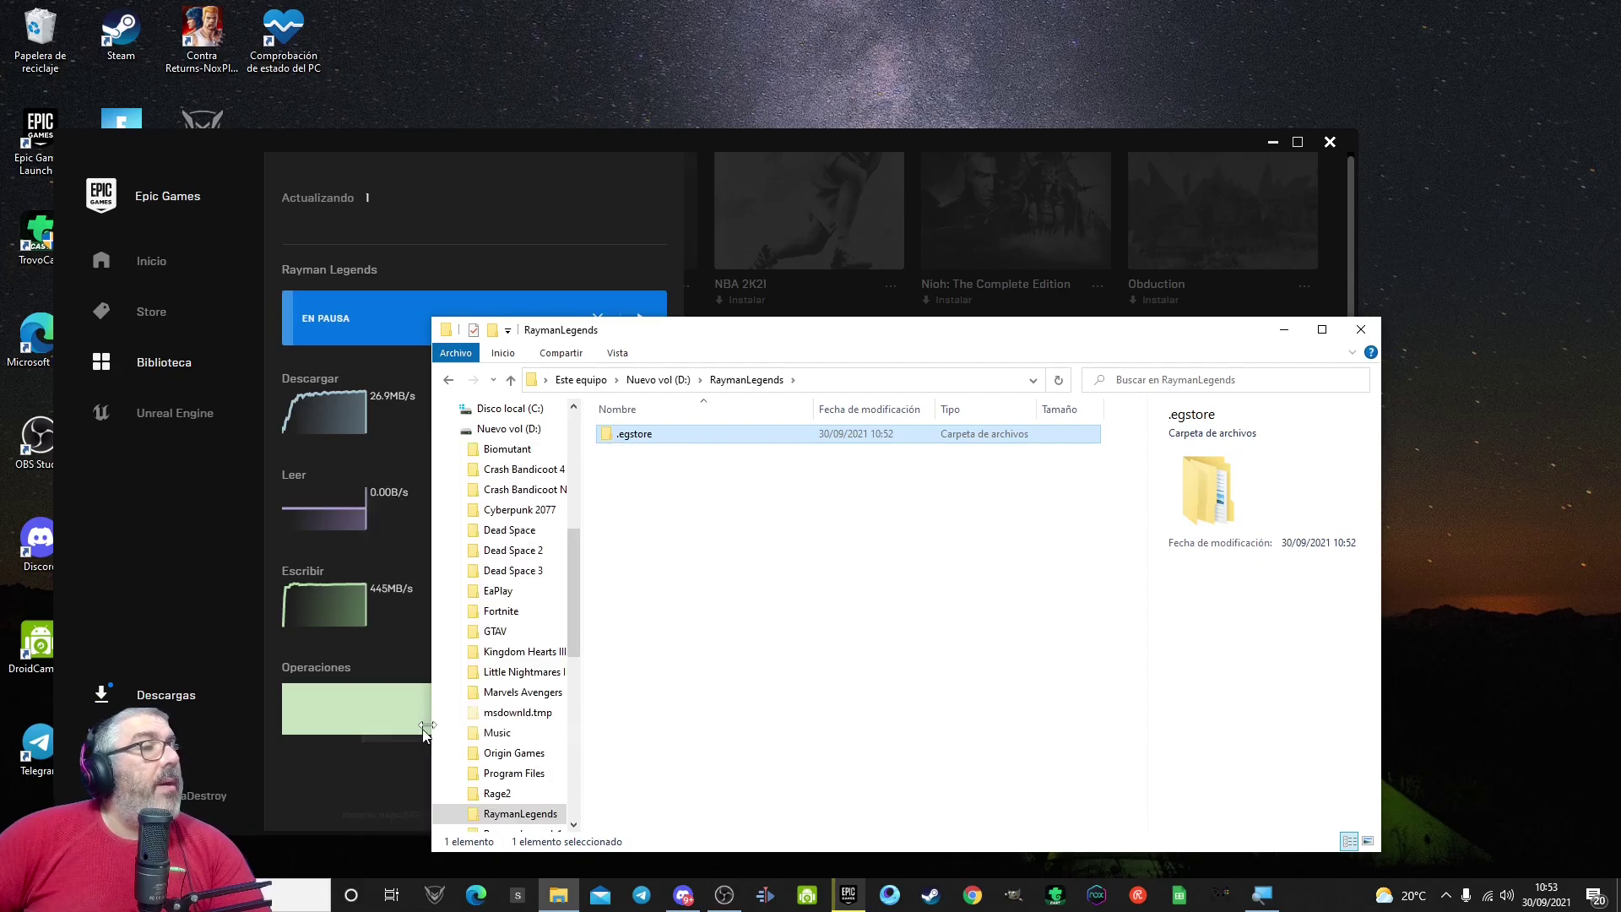
# - In the RaymanLegends1 folder on drive D:, delete the old .egstore folder and paste the copied one in its place
pyautogui.click(511, 381)
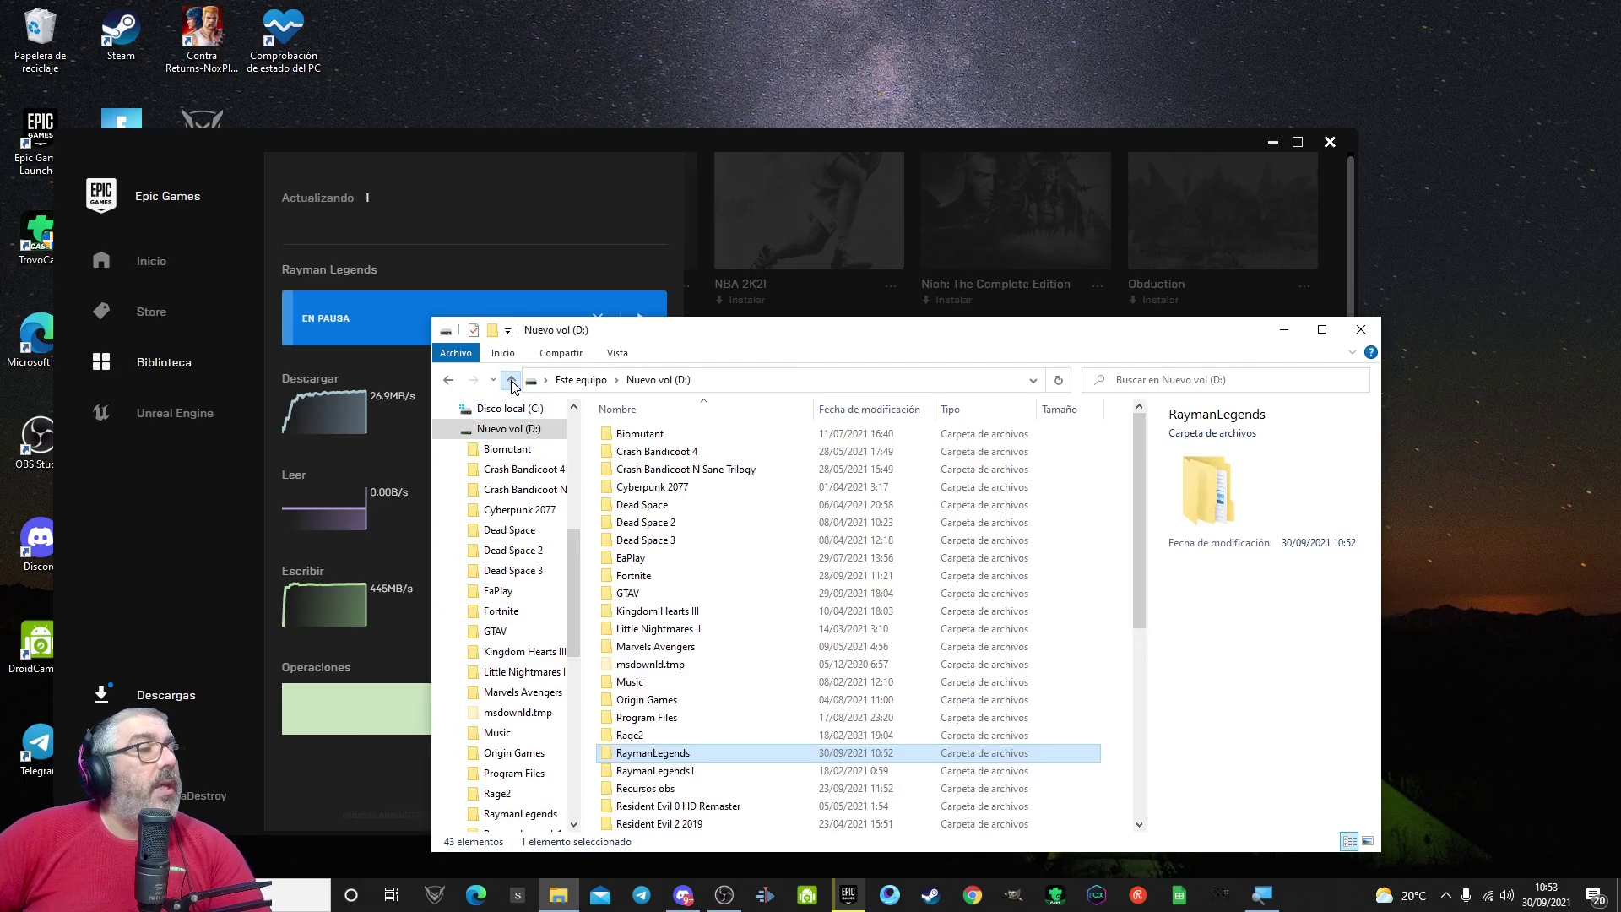
pyautogui.doubleClick(664, 777)
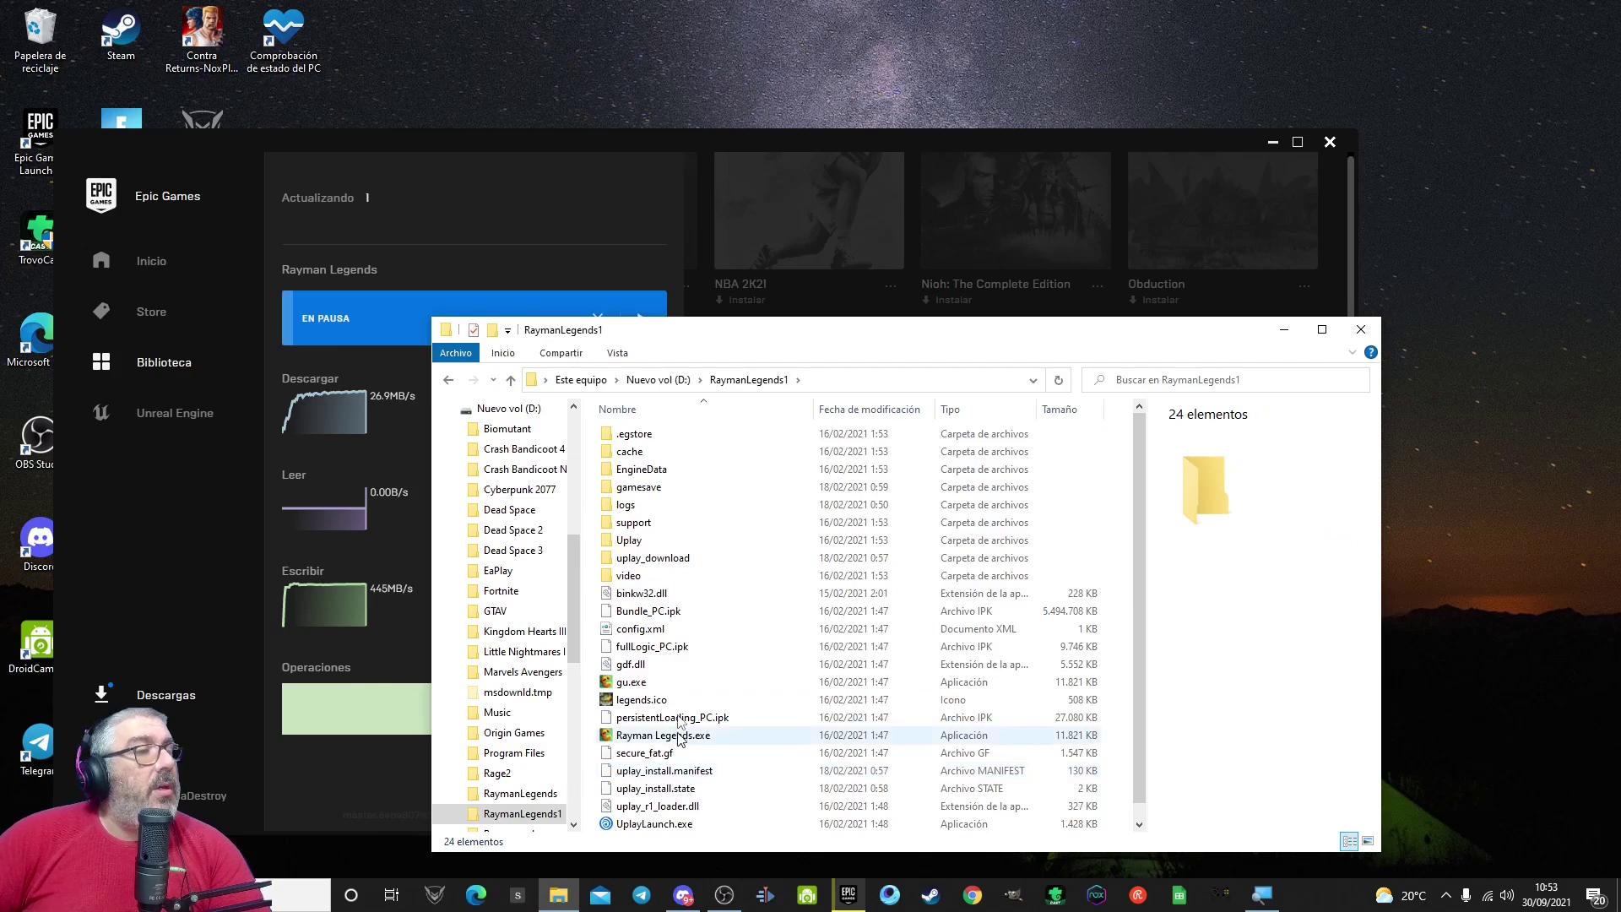
pyautogui.click(646, 441)
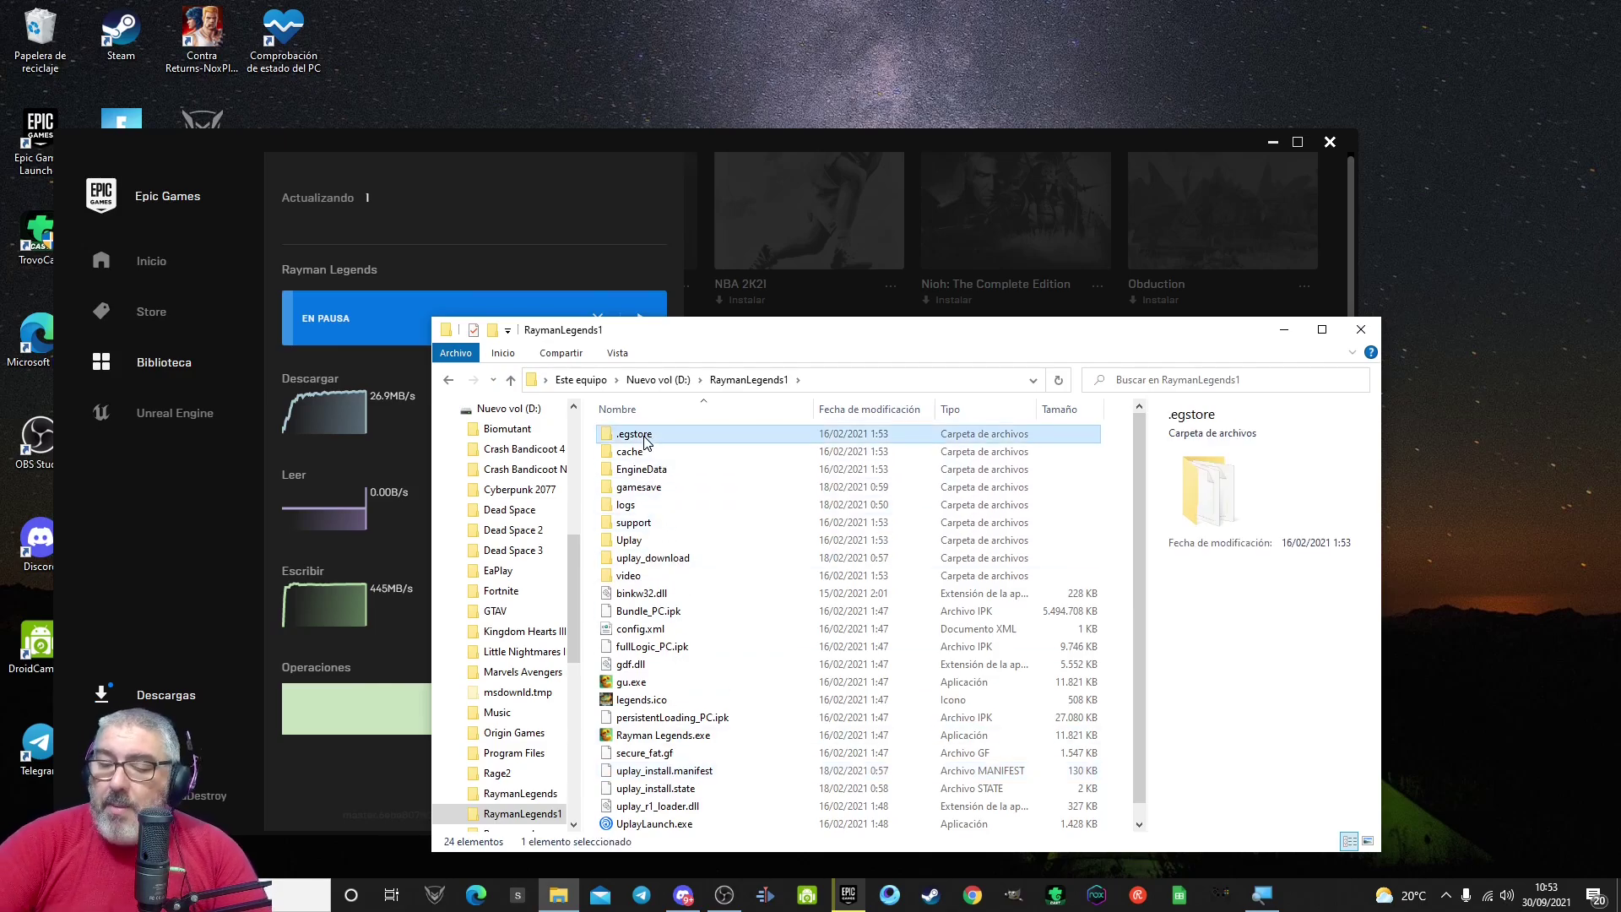
pyautogui.press('Delete')
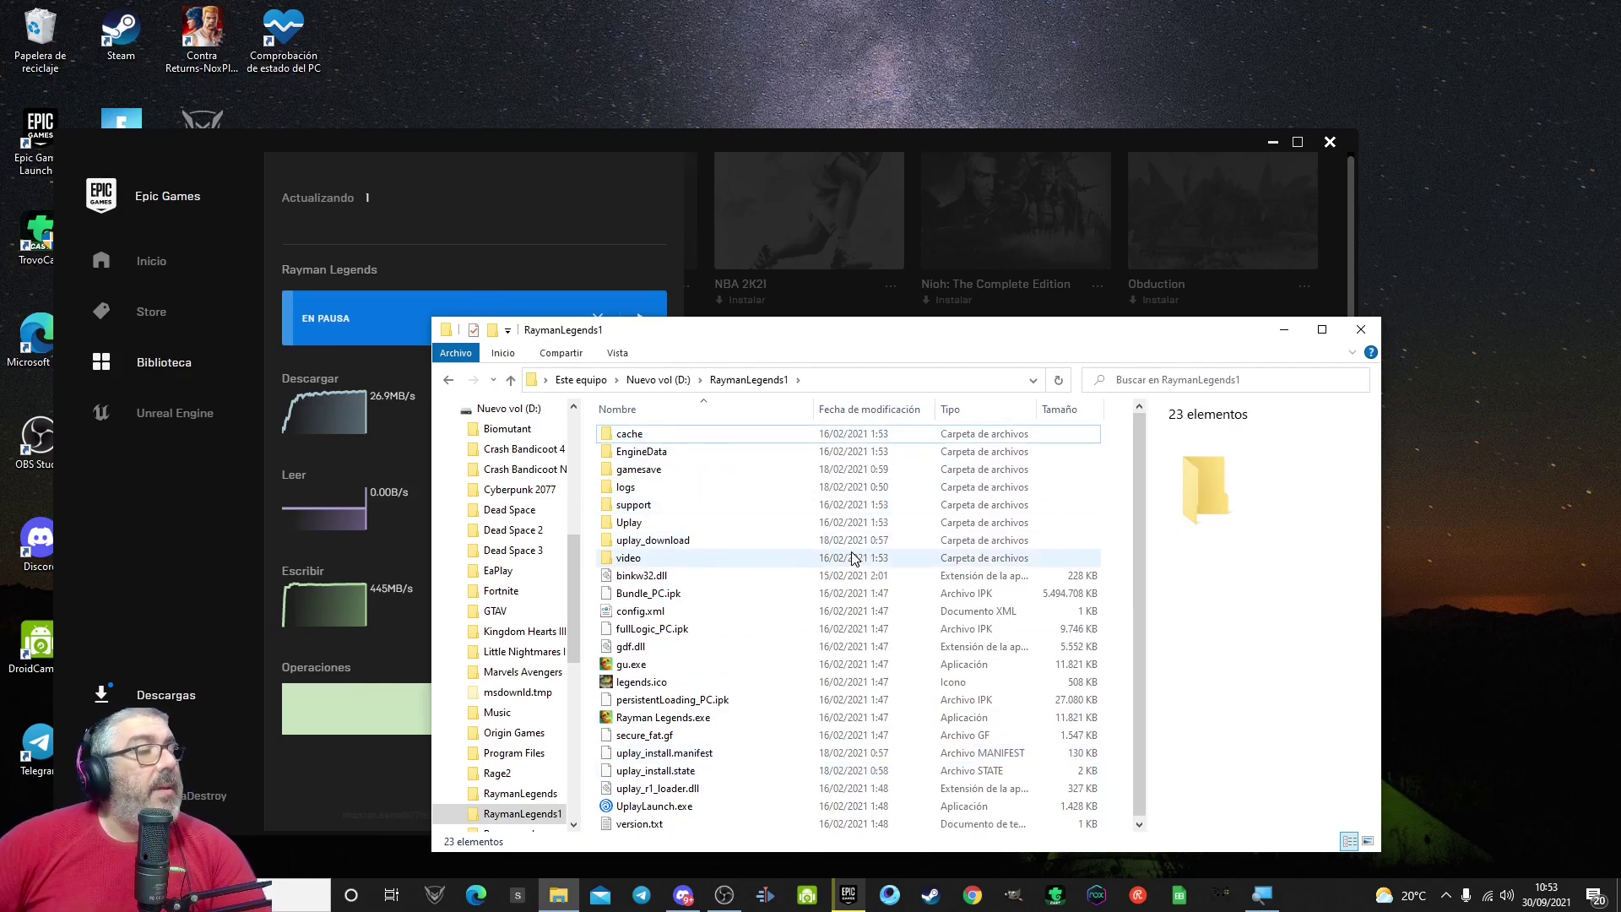
pyautogui.rightClick(1114, 689)
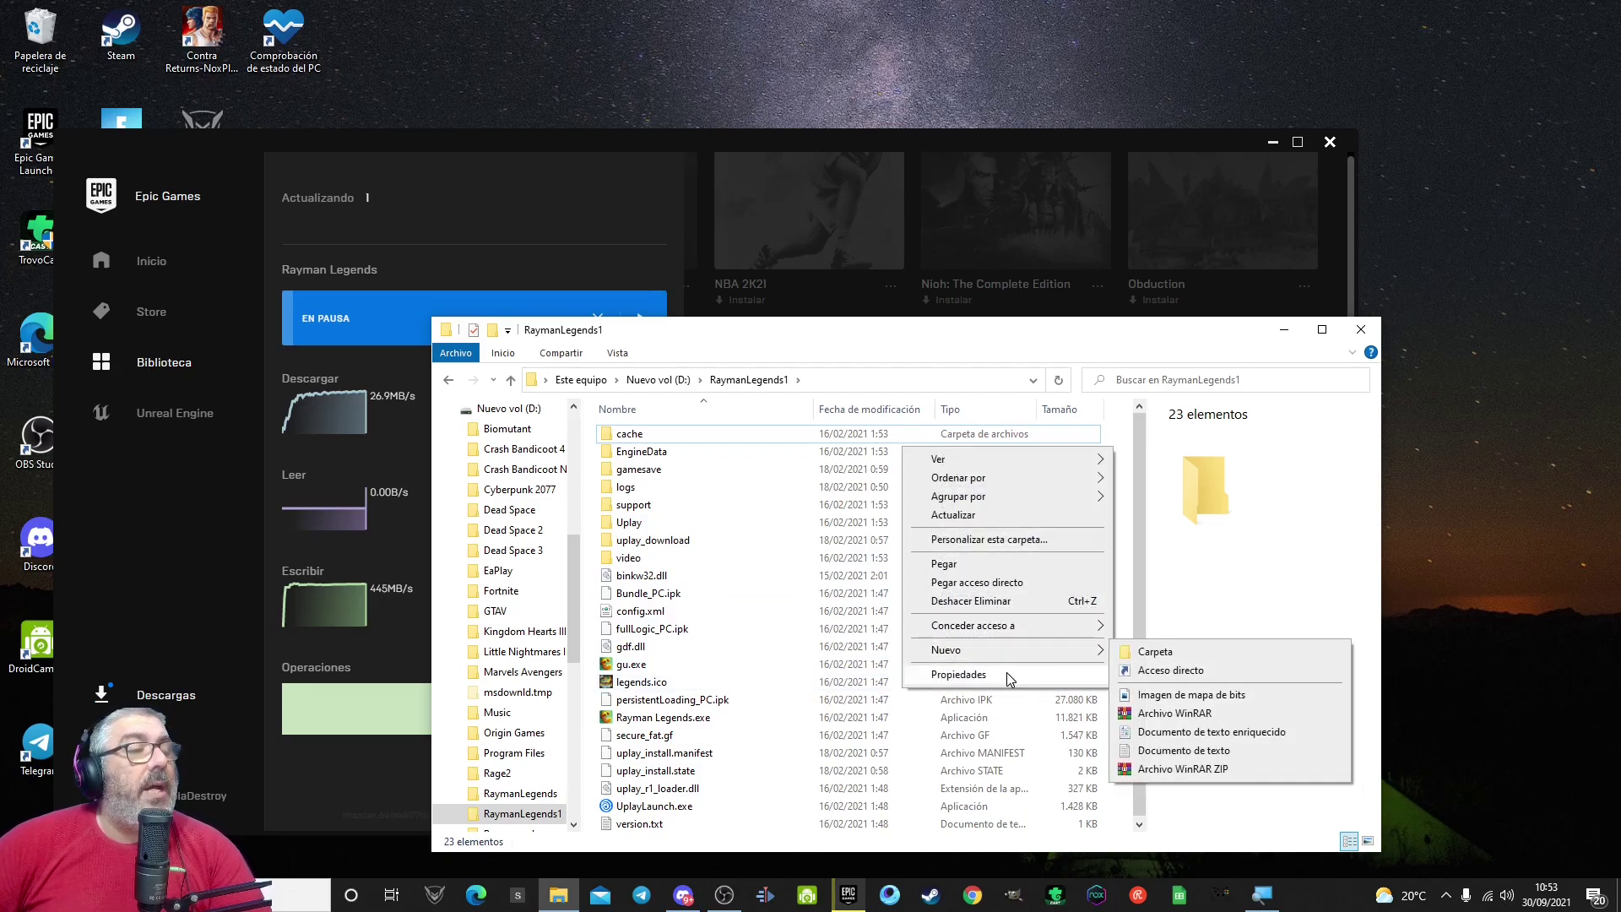
pyautogui.click(995, 564)
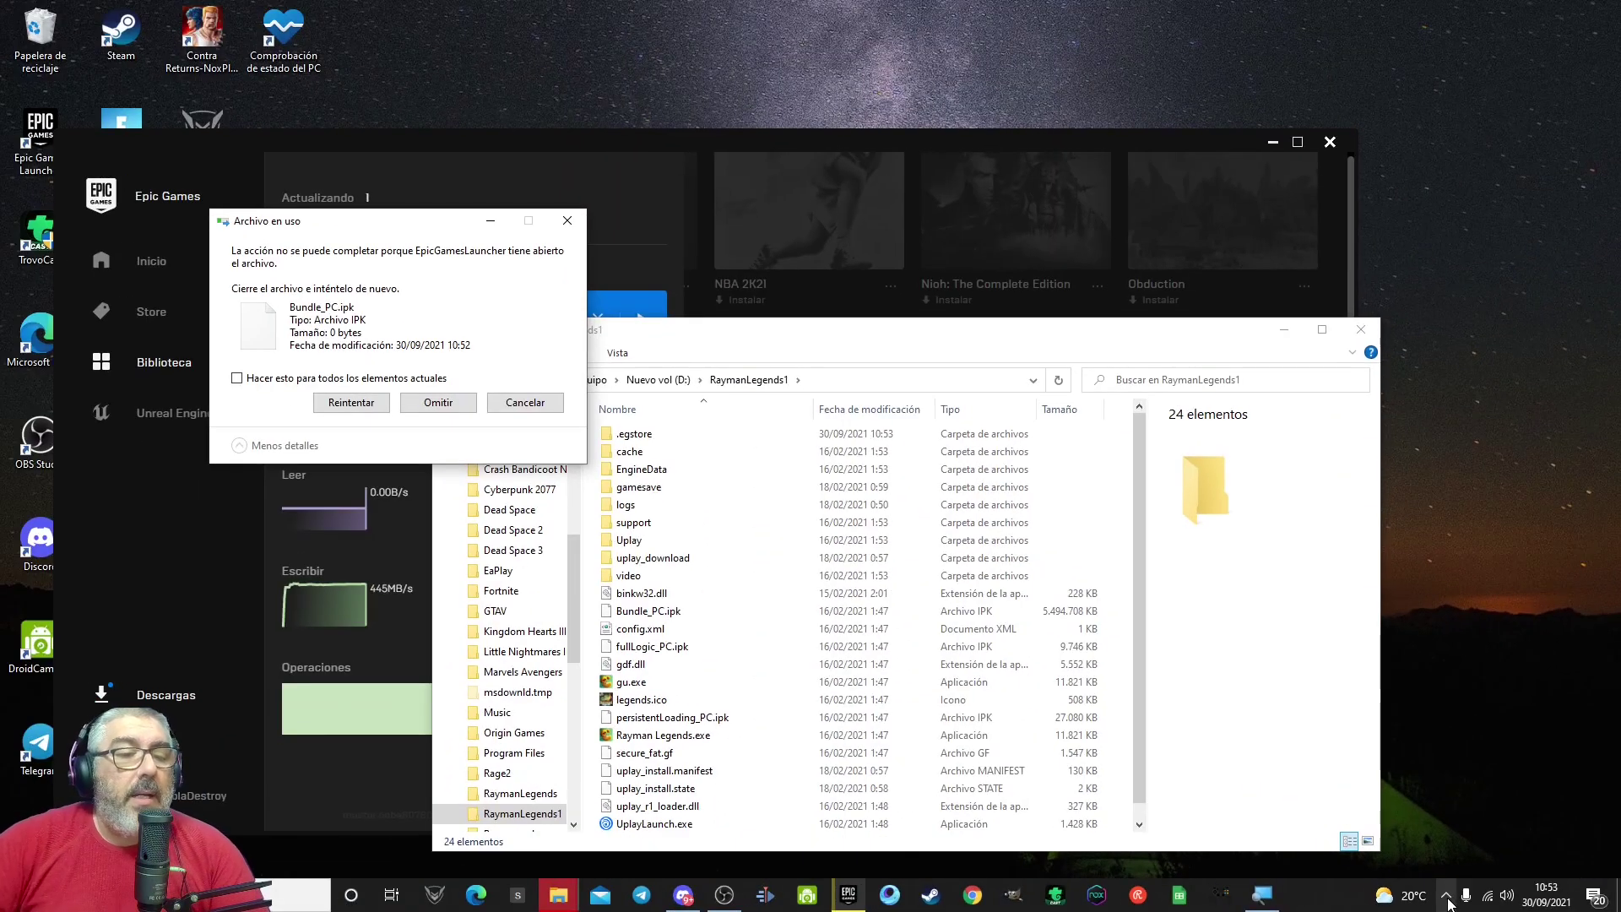
# - Exit the Epic Games Launcher completely, accepting the cancellation of installations, and retry copying the locked Bundle_PC.ipk file
pyautogui.click(1447, 898)
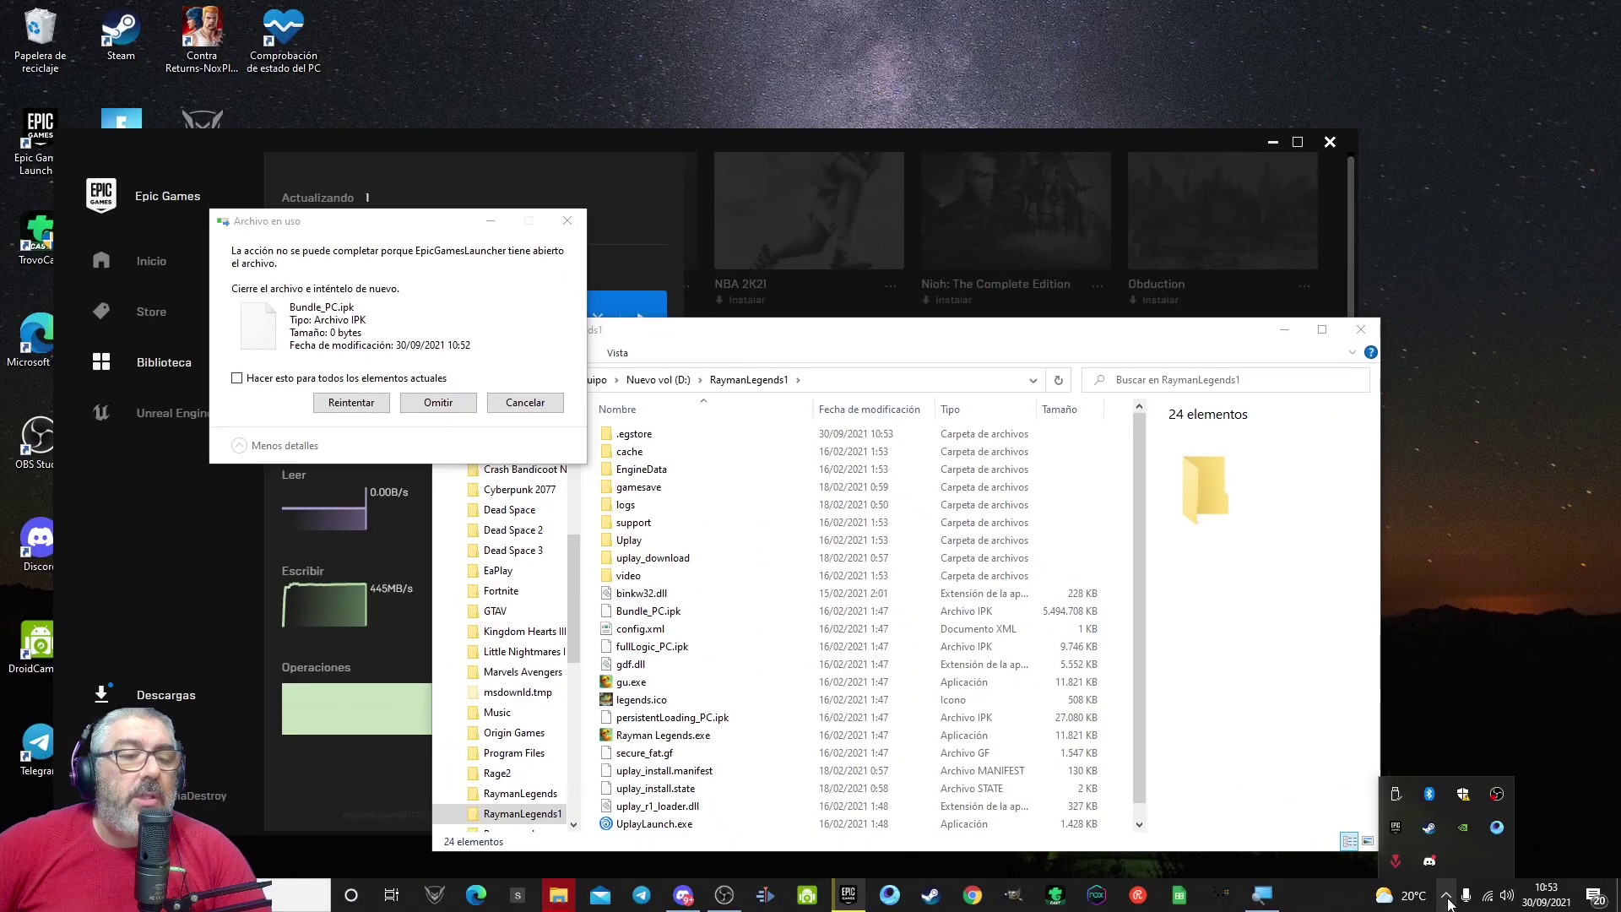
pyautogui.rightClick(1394, 830)
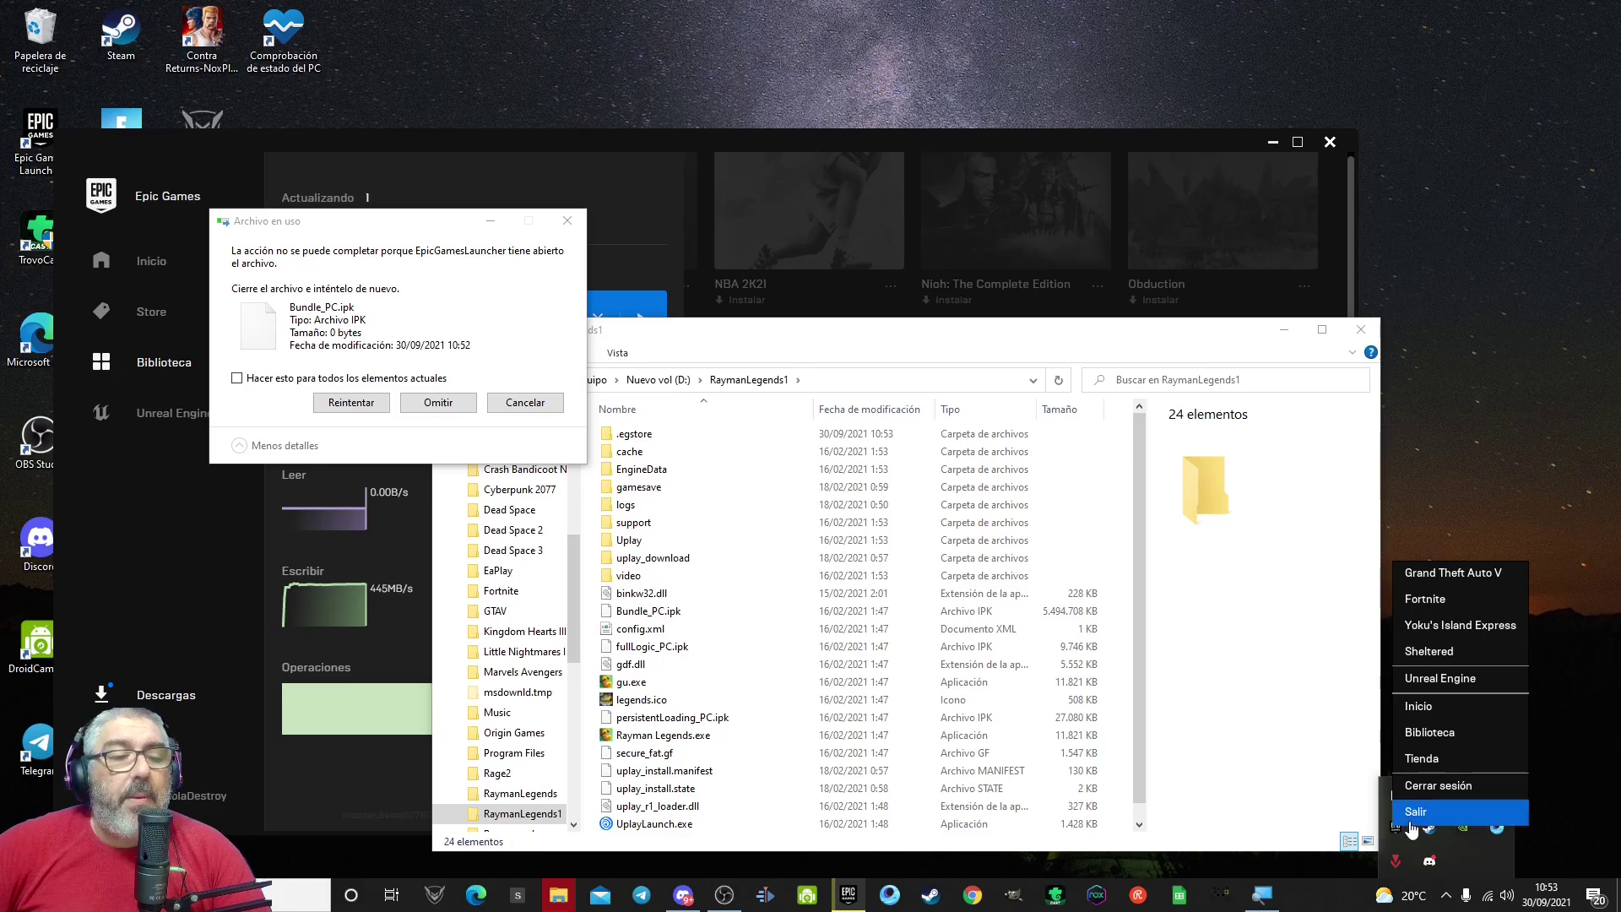
pyautogui.click(1417, 814)
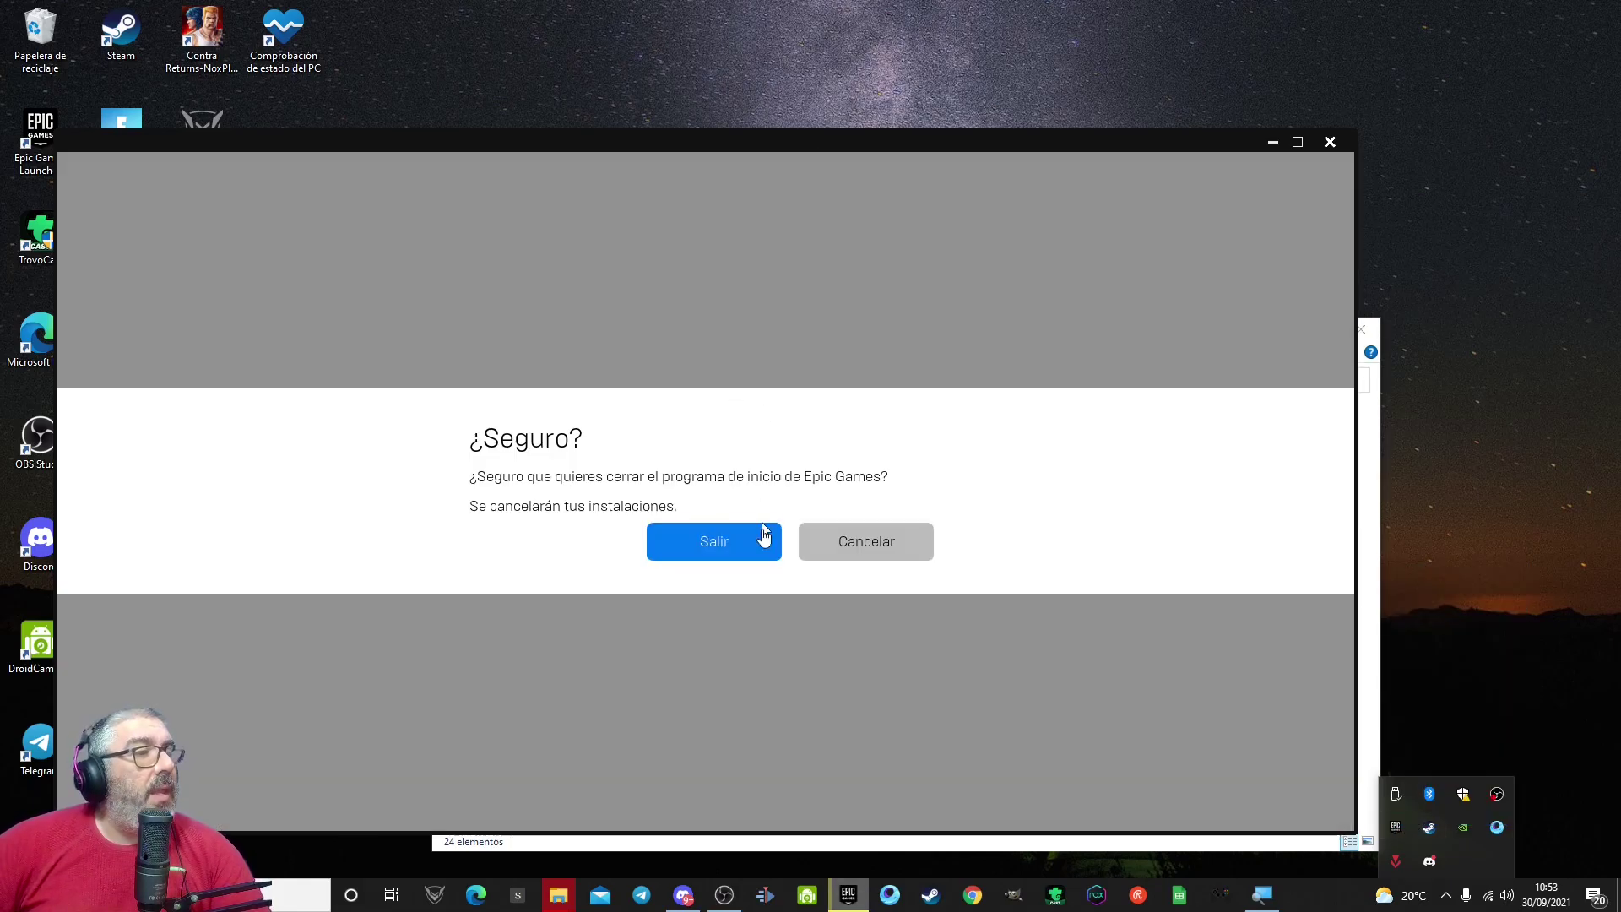
pyautogui.click(743, 545)
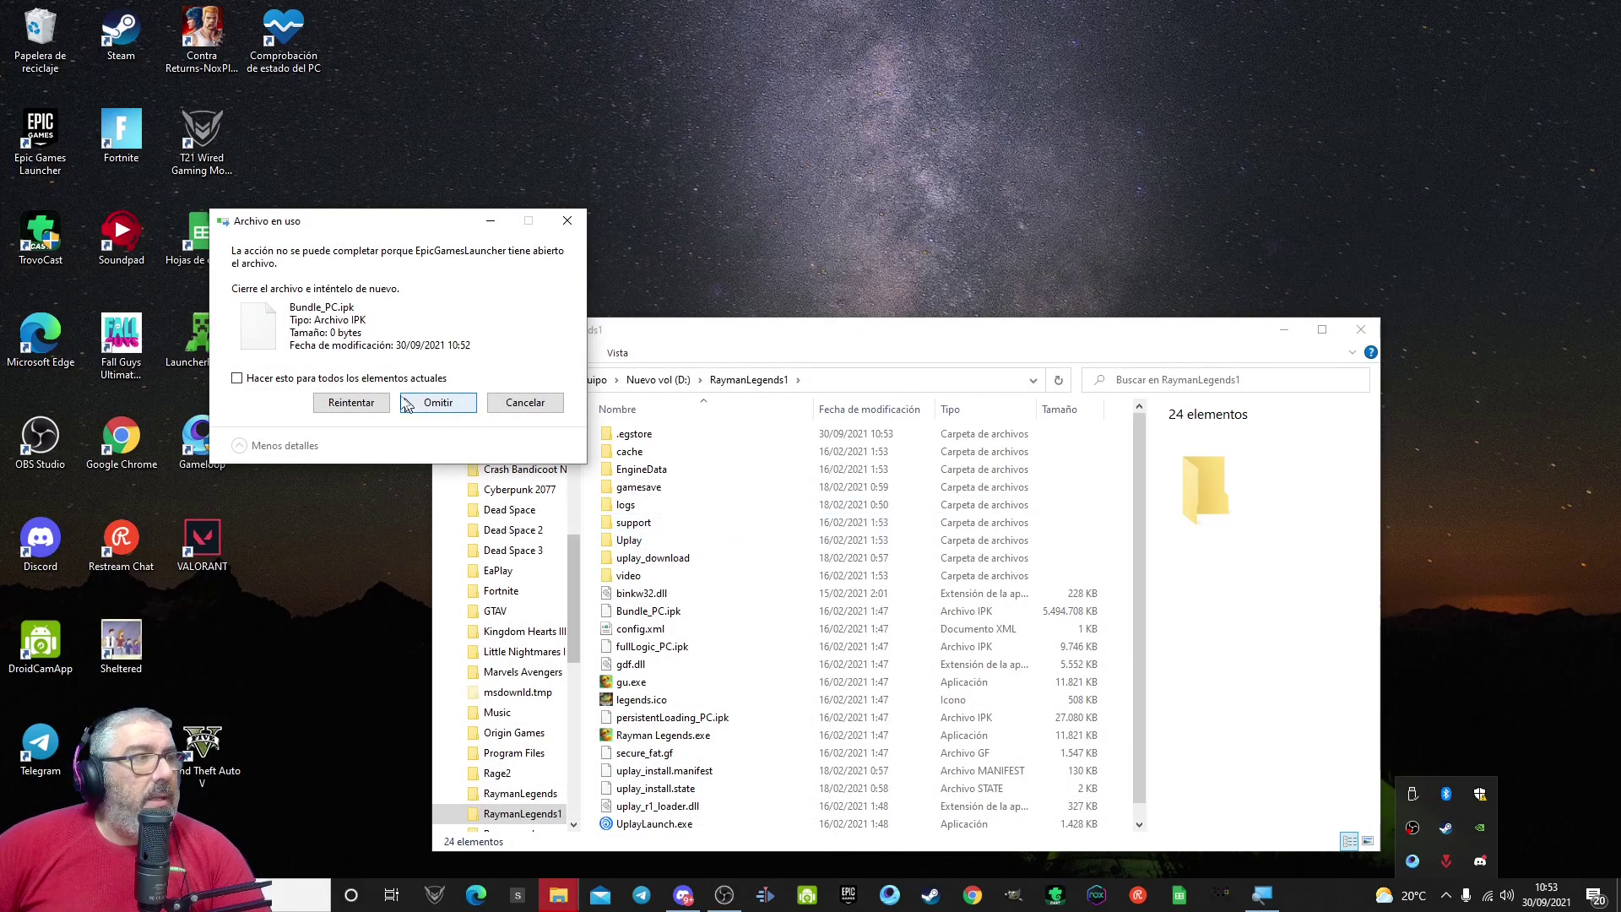
pyautogui.click(349, 403)
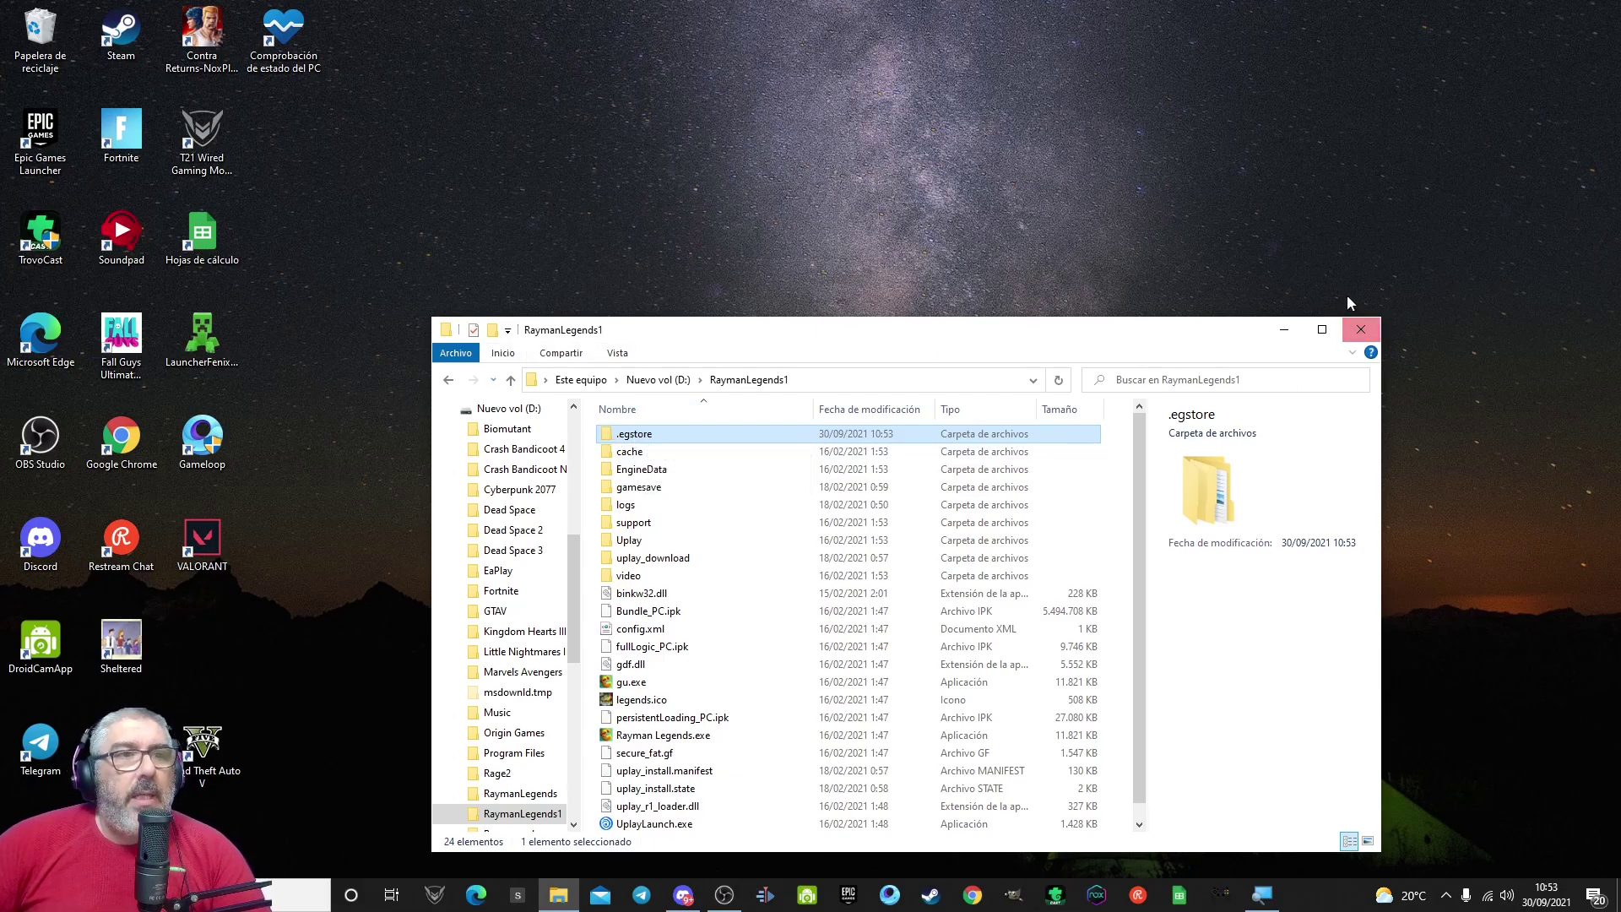
# - Return to the root of drive D: and delete the newly created RaymanLegends folder
pyautogui.click(512, 381)
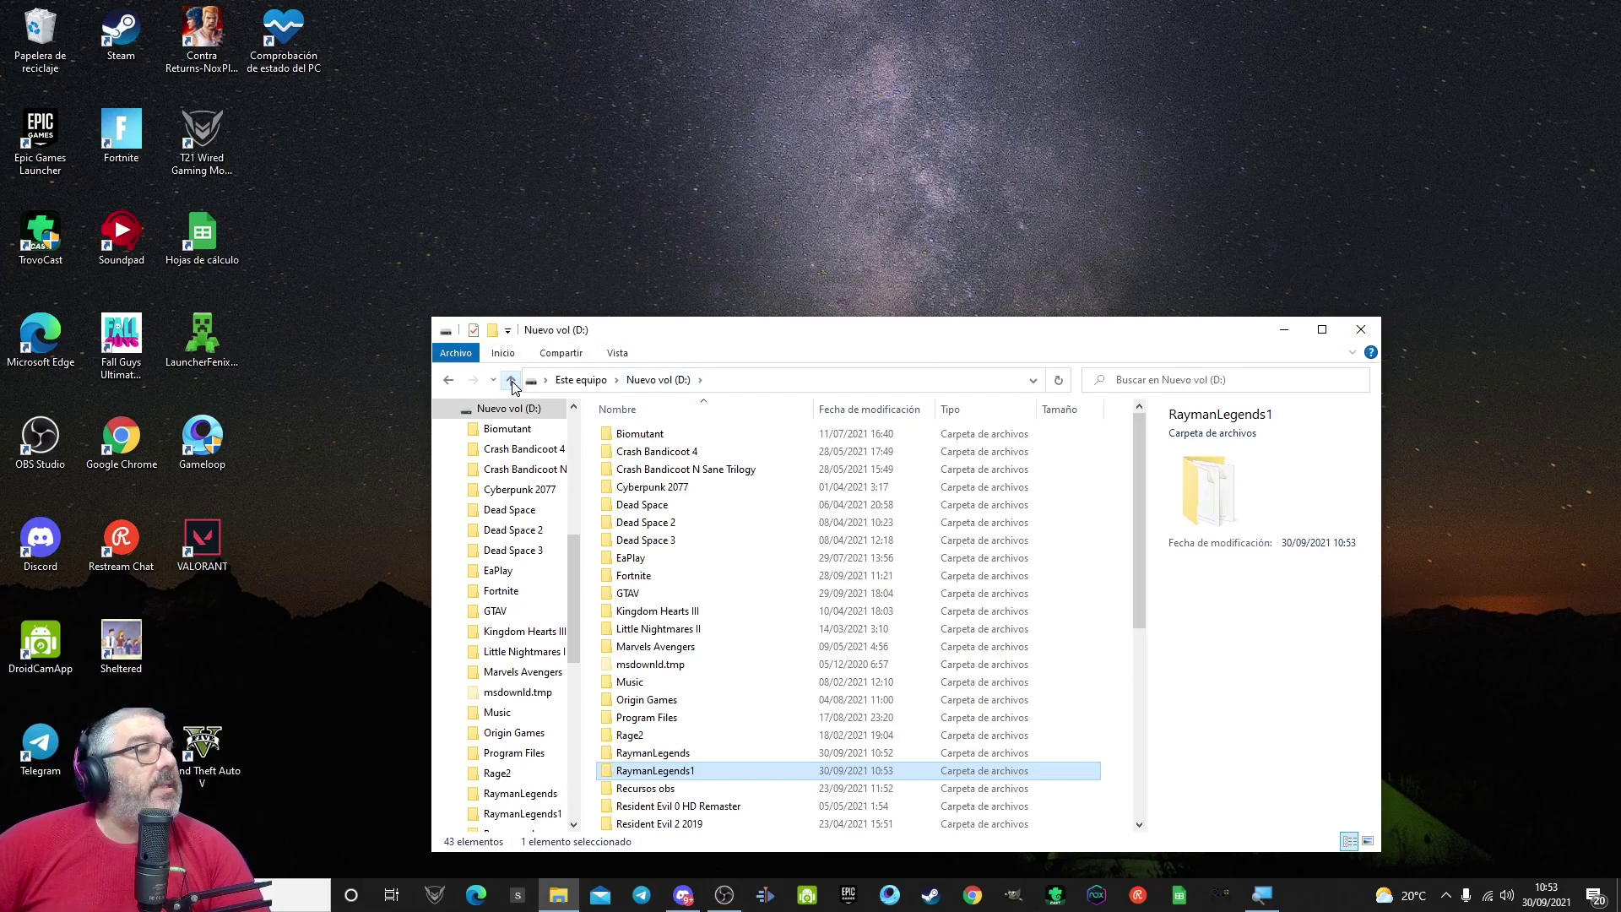
pyautogui.click(659, 771)
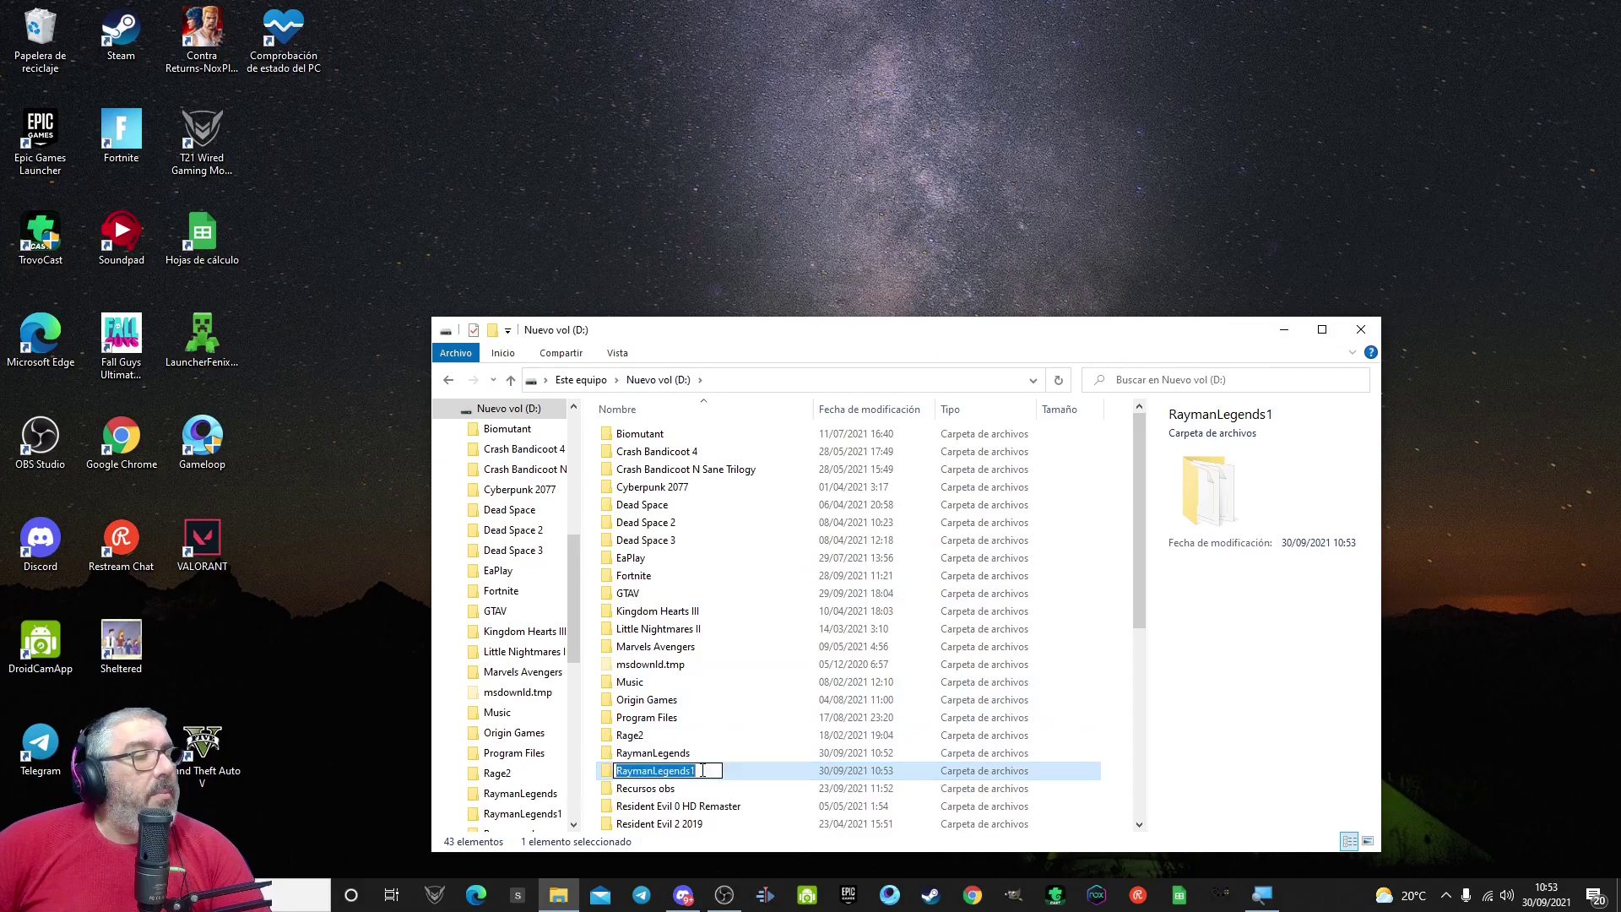
pyautogui.click(685, 755)
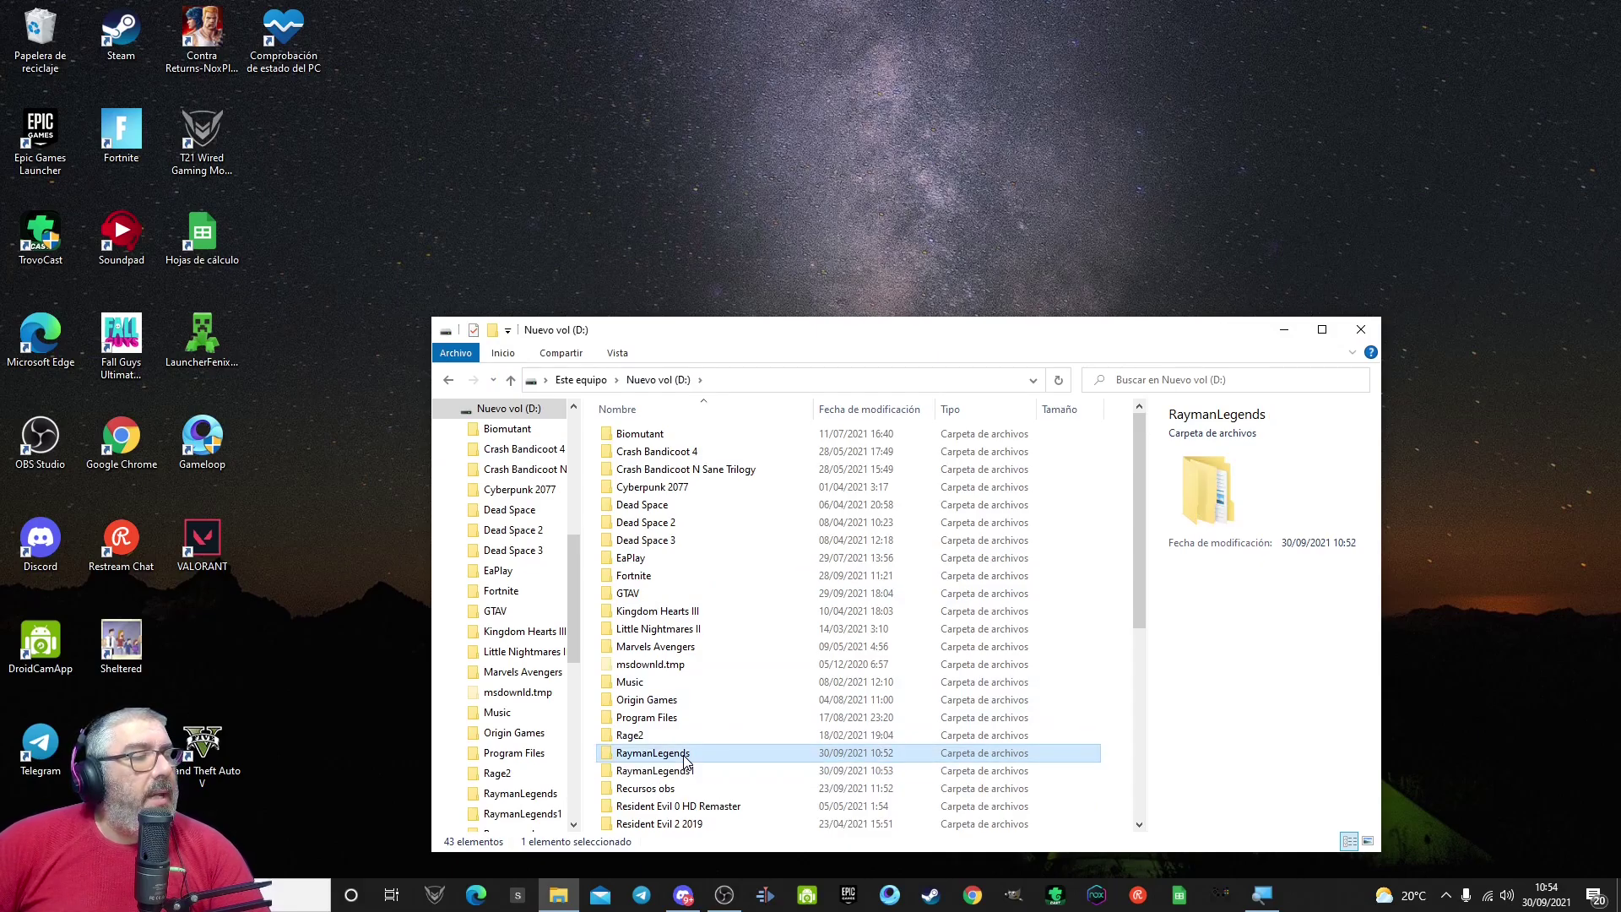
pyautogui.press('Delete')
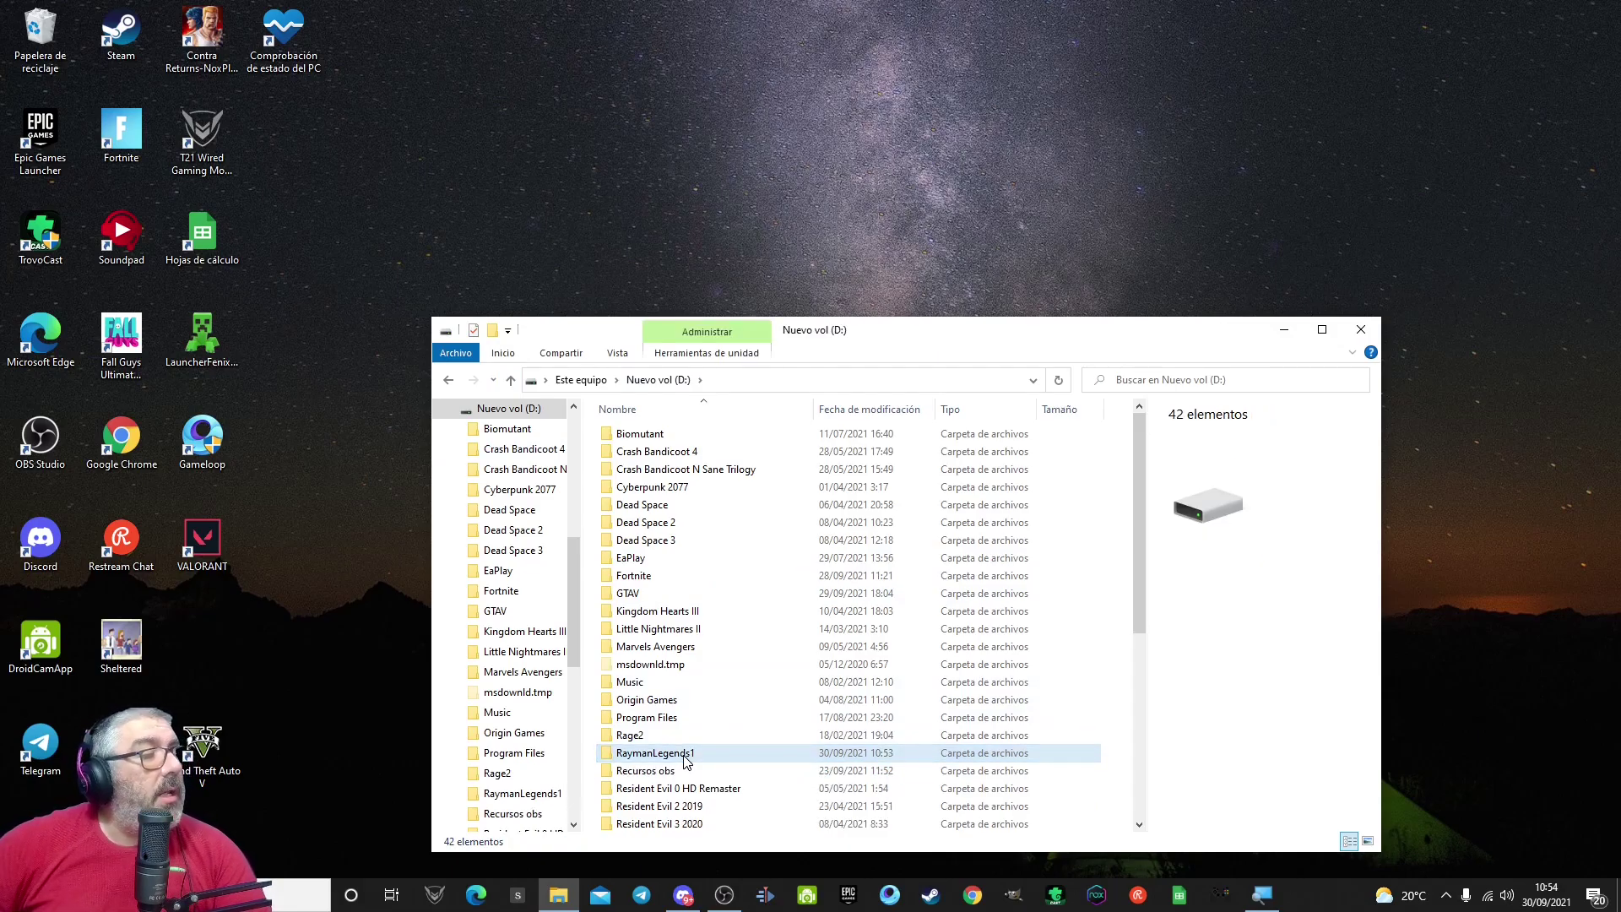
# - Rename the RaymanLegends1 folder on drive D: as RaymanLegends
pyautogui.click(708, 761)
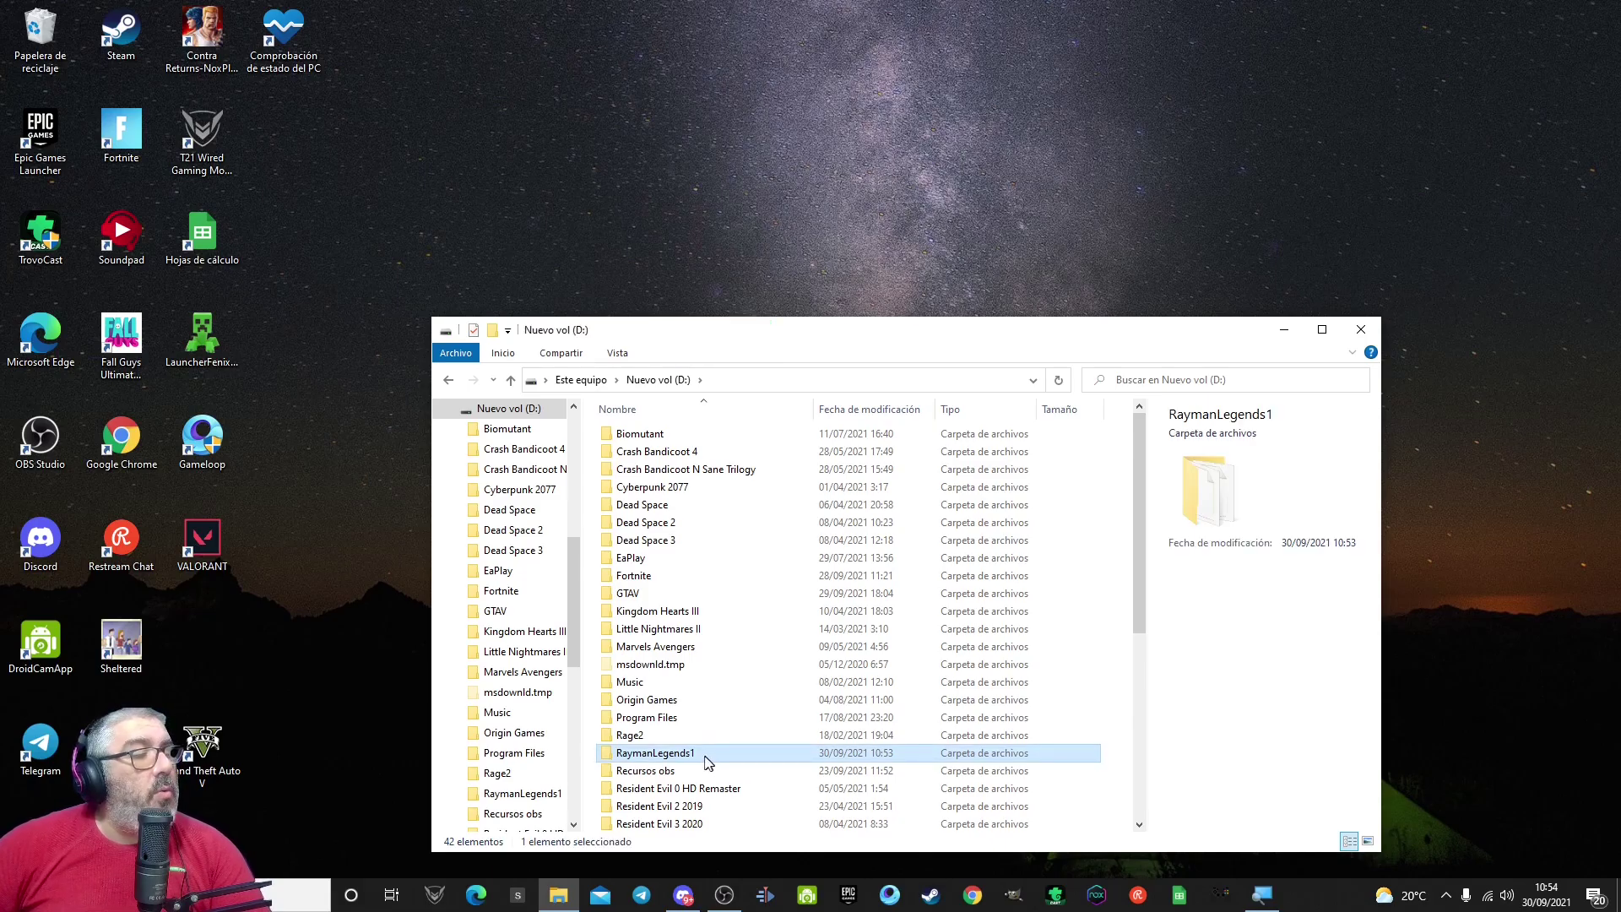
pyautogui.click(706, 757)
pyautogui.click(704, 755)
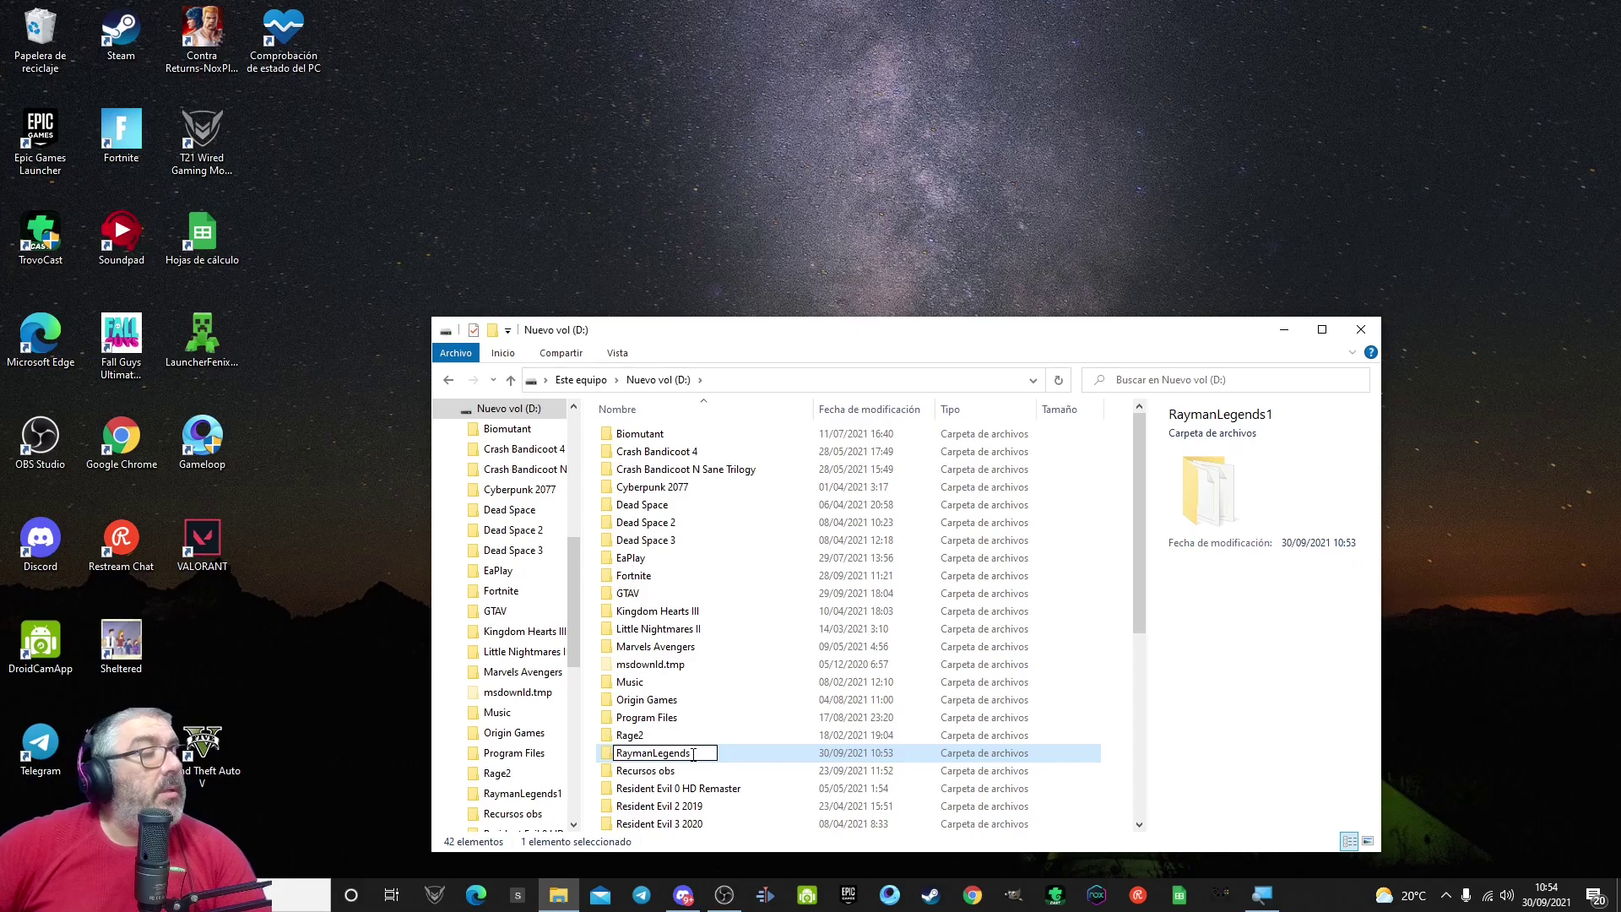
pyautogui.click(844, 770)
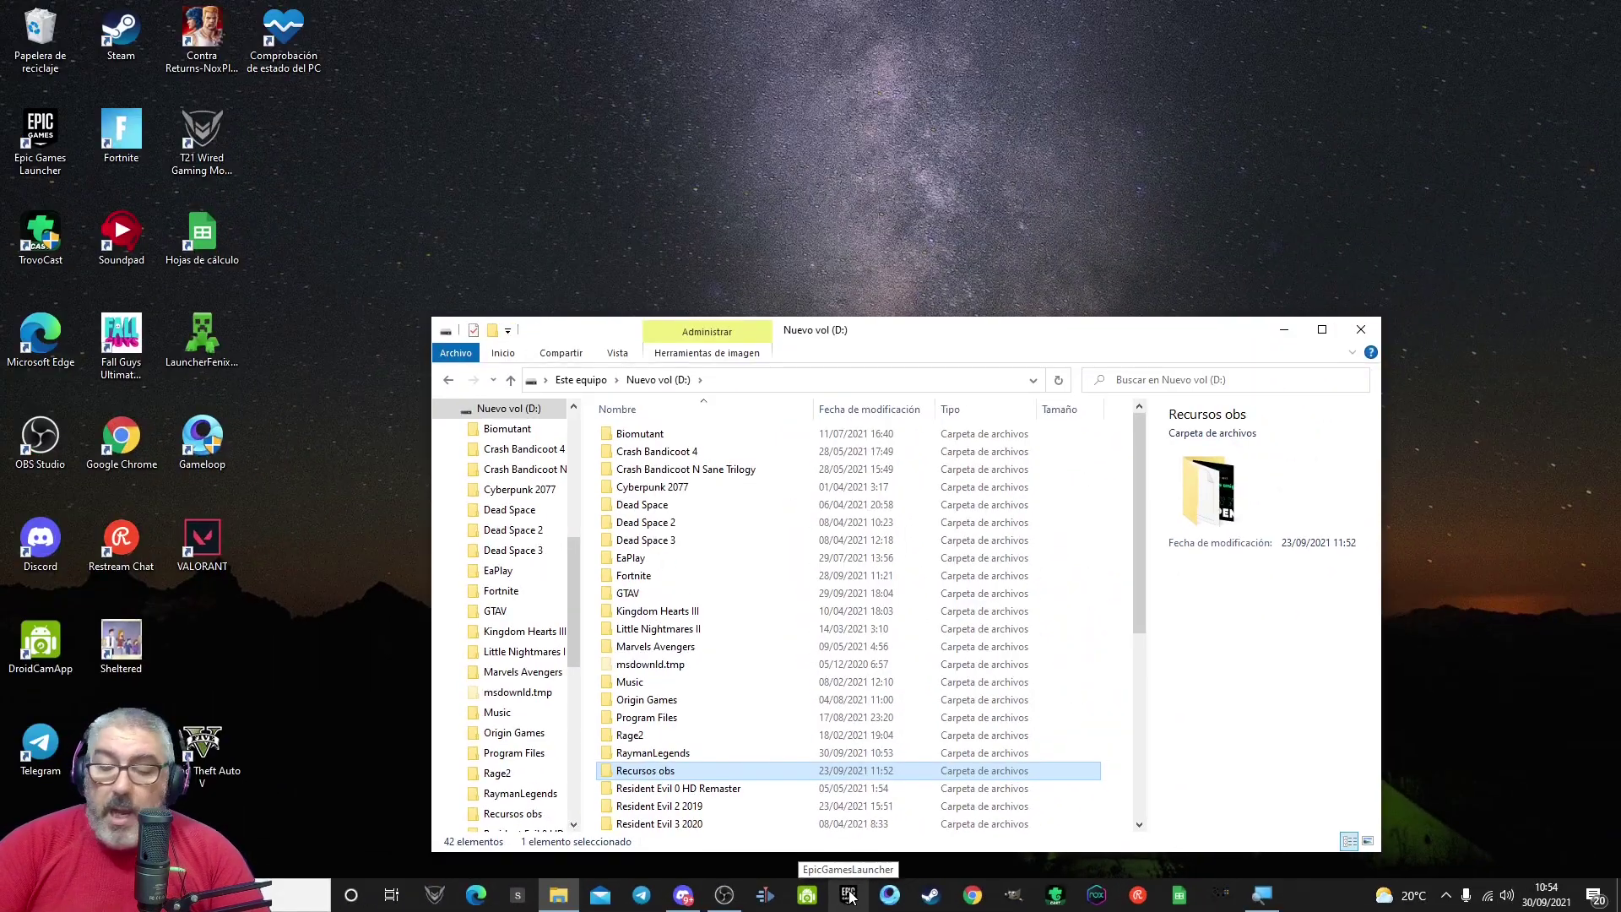
# - Reopen the Epic Games Launcher and resume the Rayman Legends installation from the library
pyautogui.click(850, 896)
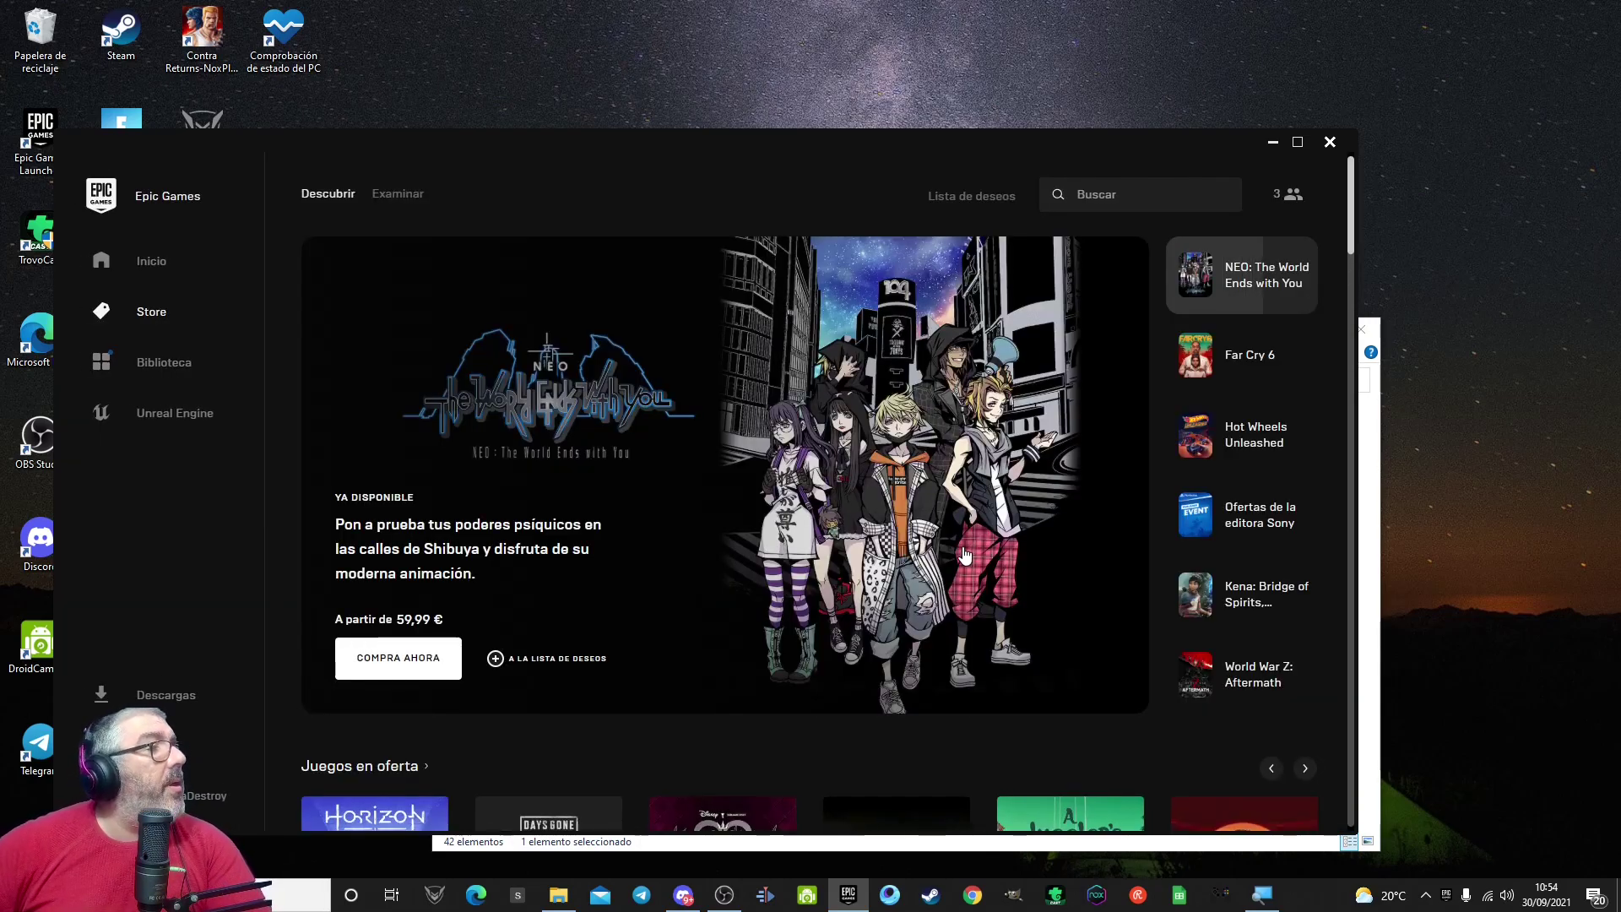
pyautogui.click(155, 364)
pyautogui.scroll(-8, 992, 524)
pyautogui.scroll(-5, 998, 531)
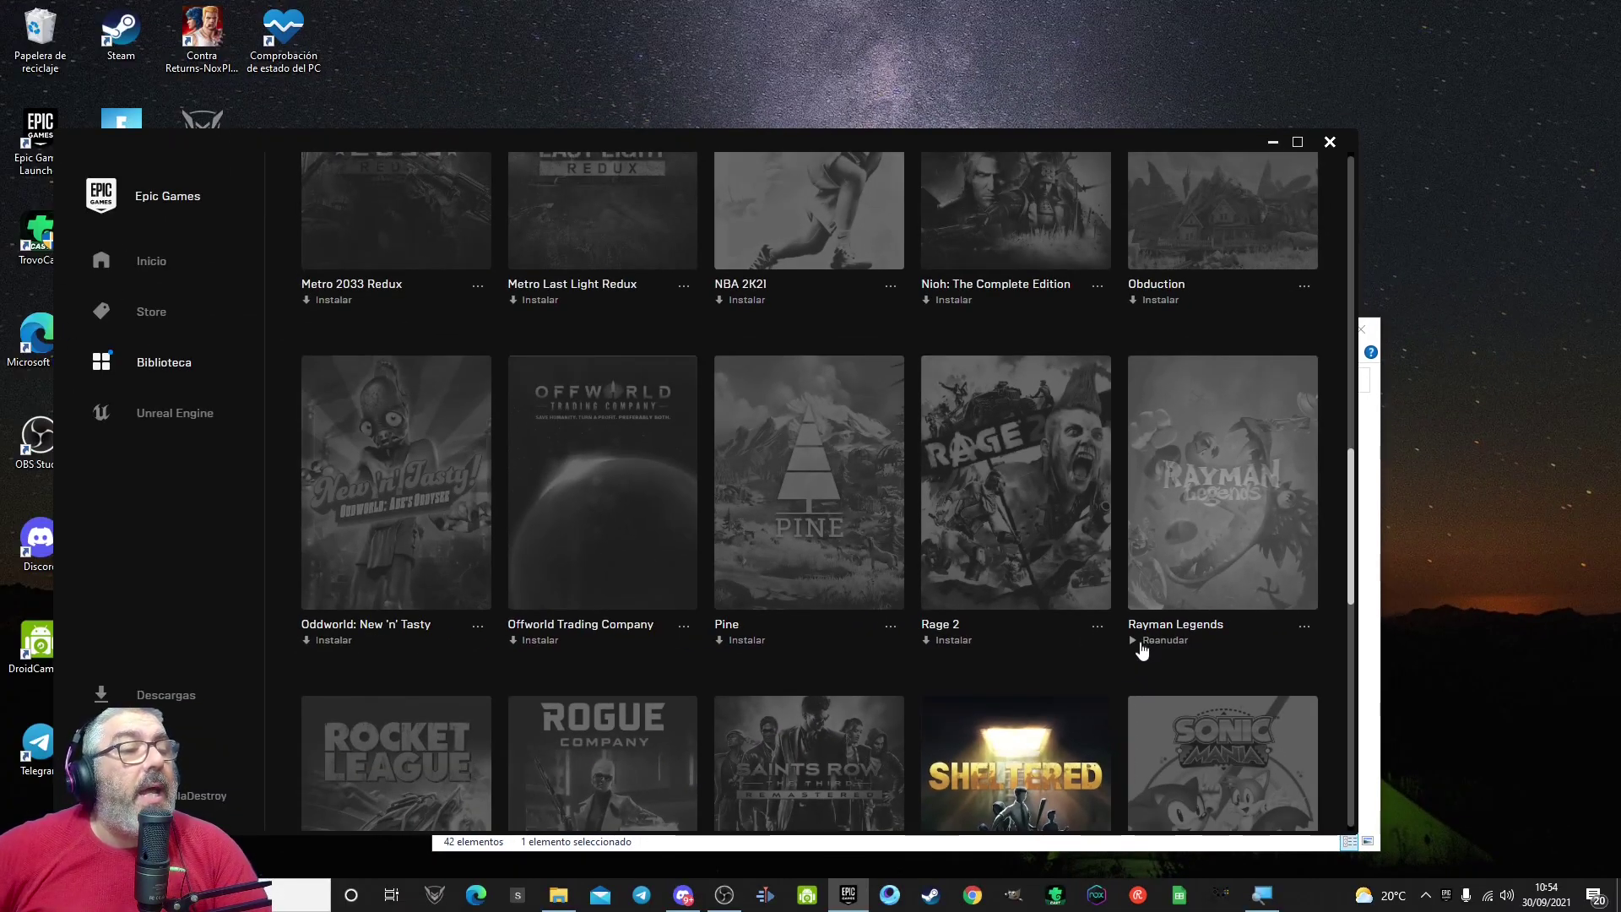
pyautogui.click(1140, 645)
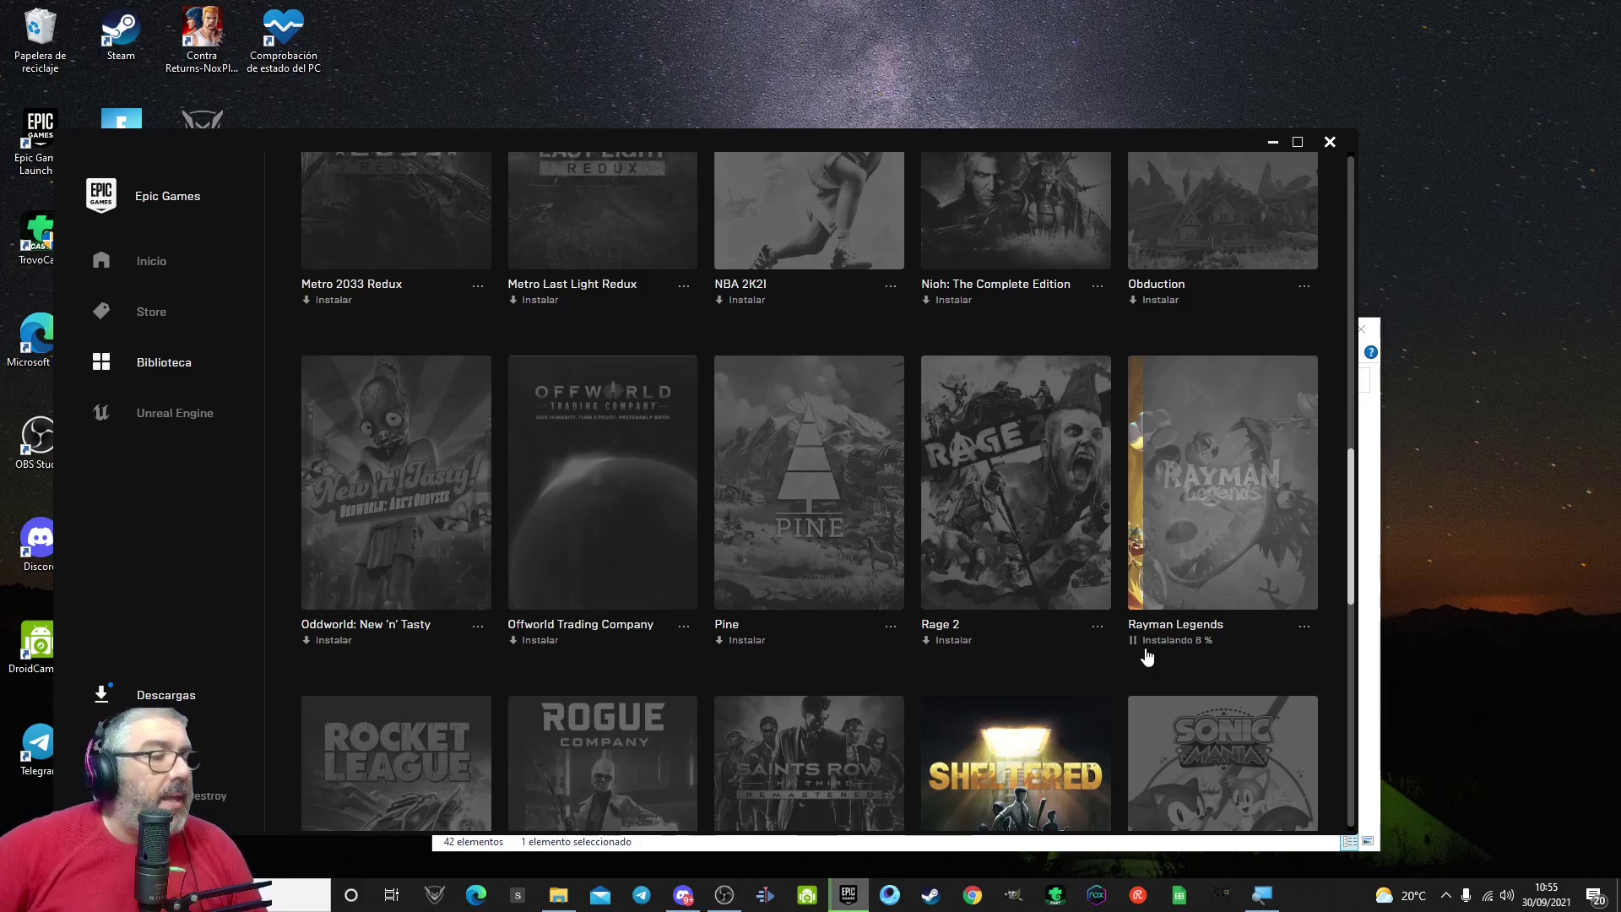
# - Switch to File Explorer, check the size of the RaymanLegends folder in its properties, and return to the Epic Games Launcher
pyautogui.click(559, 895)
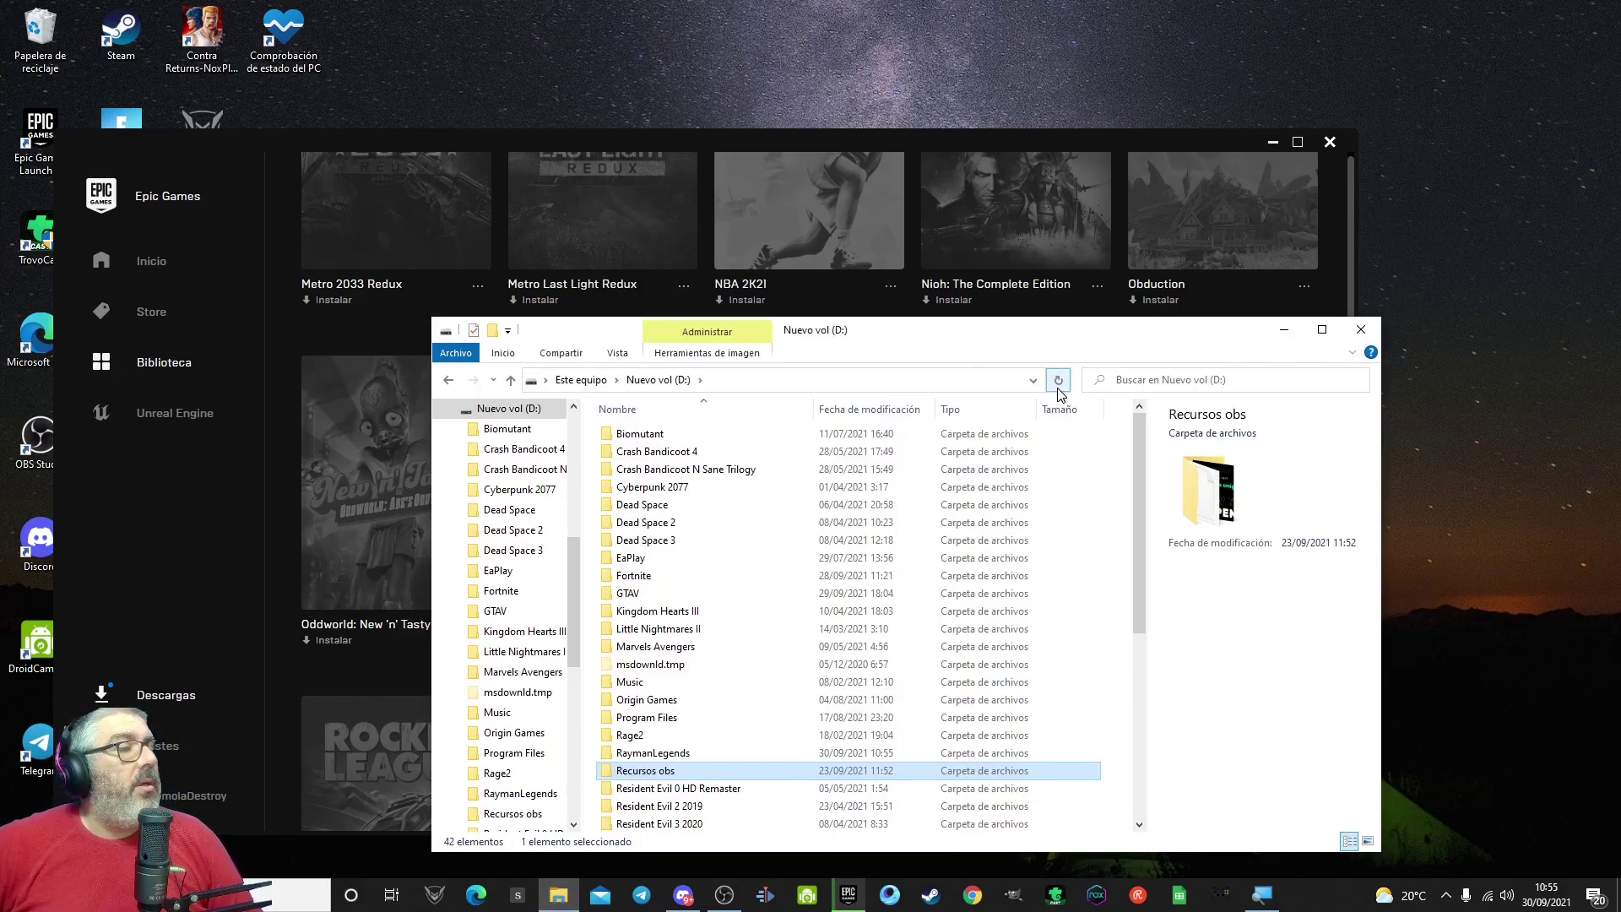
pyautogui.click(672, 754)
pyautogui.rightClick(672, 754)
pyautogui.click(532, 743)
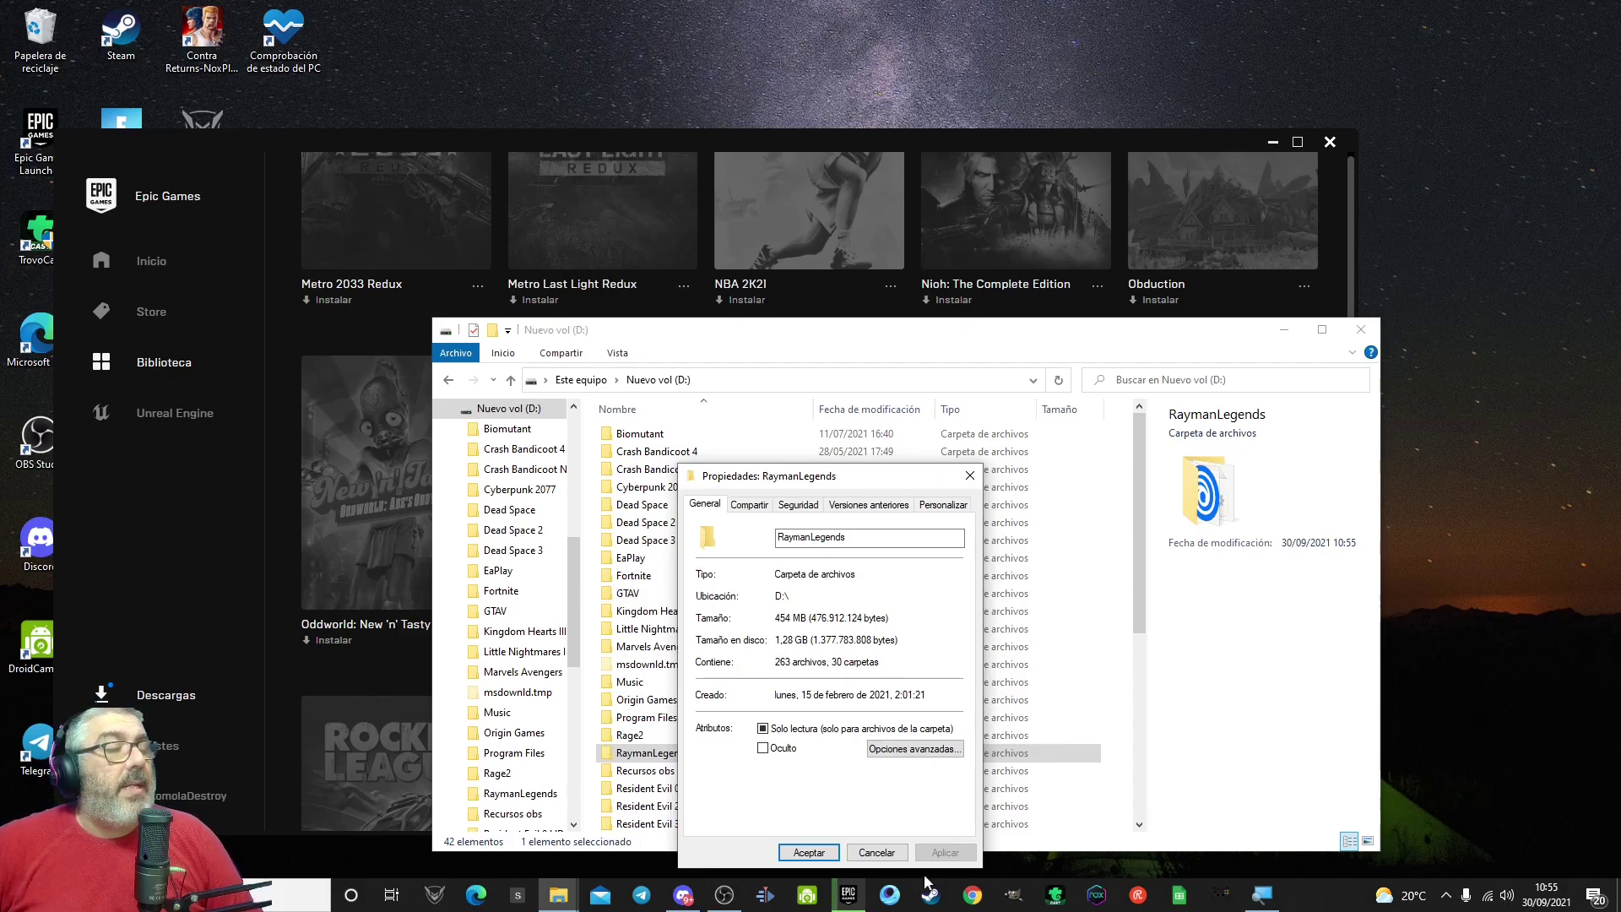
pyautogui.click(877, 853)
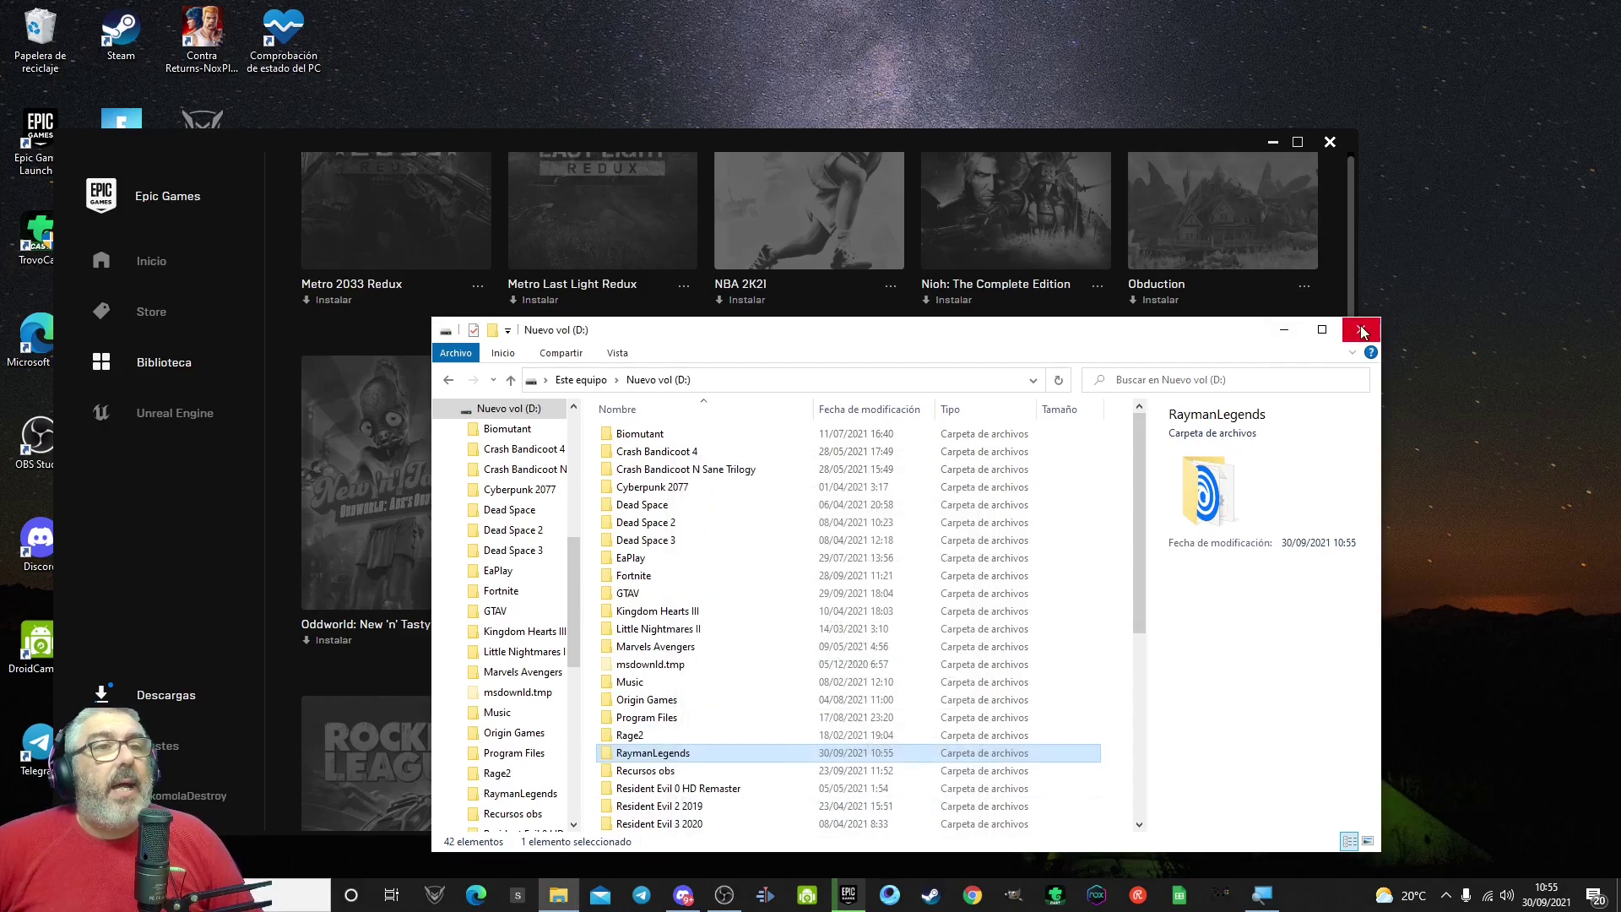
pyautogui.click(1332, 246)
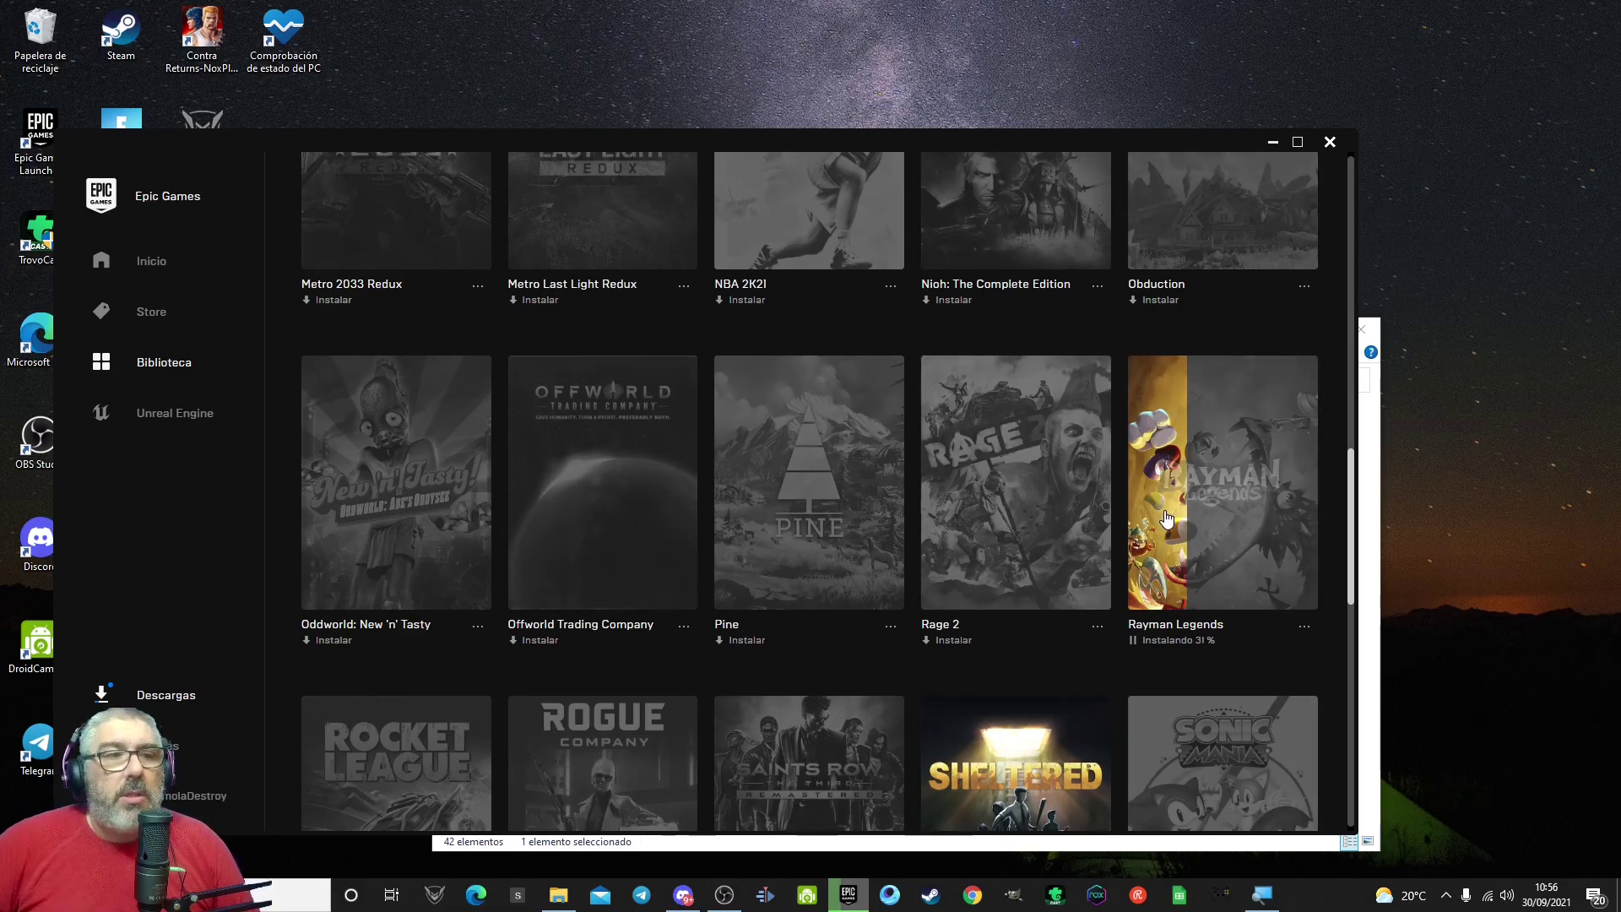
pyautogui.scroll(-2, 1164, 517)
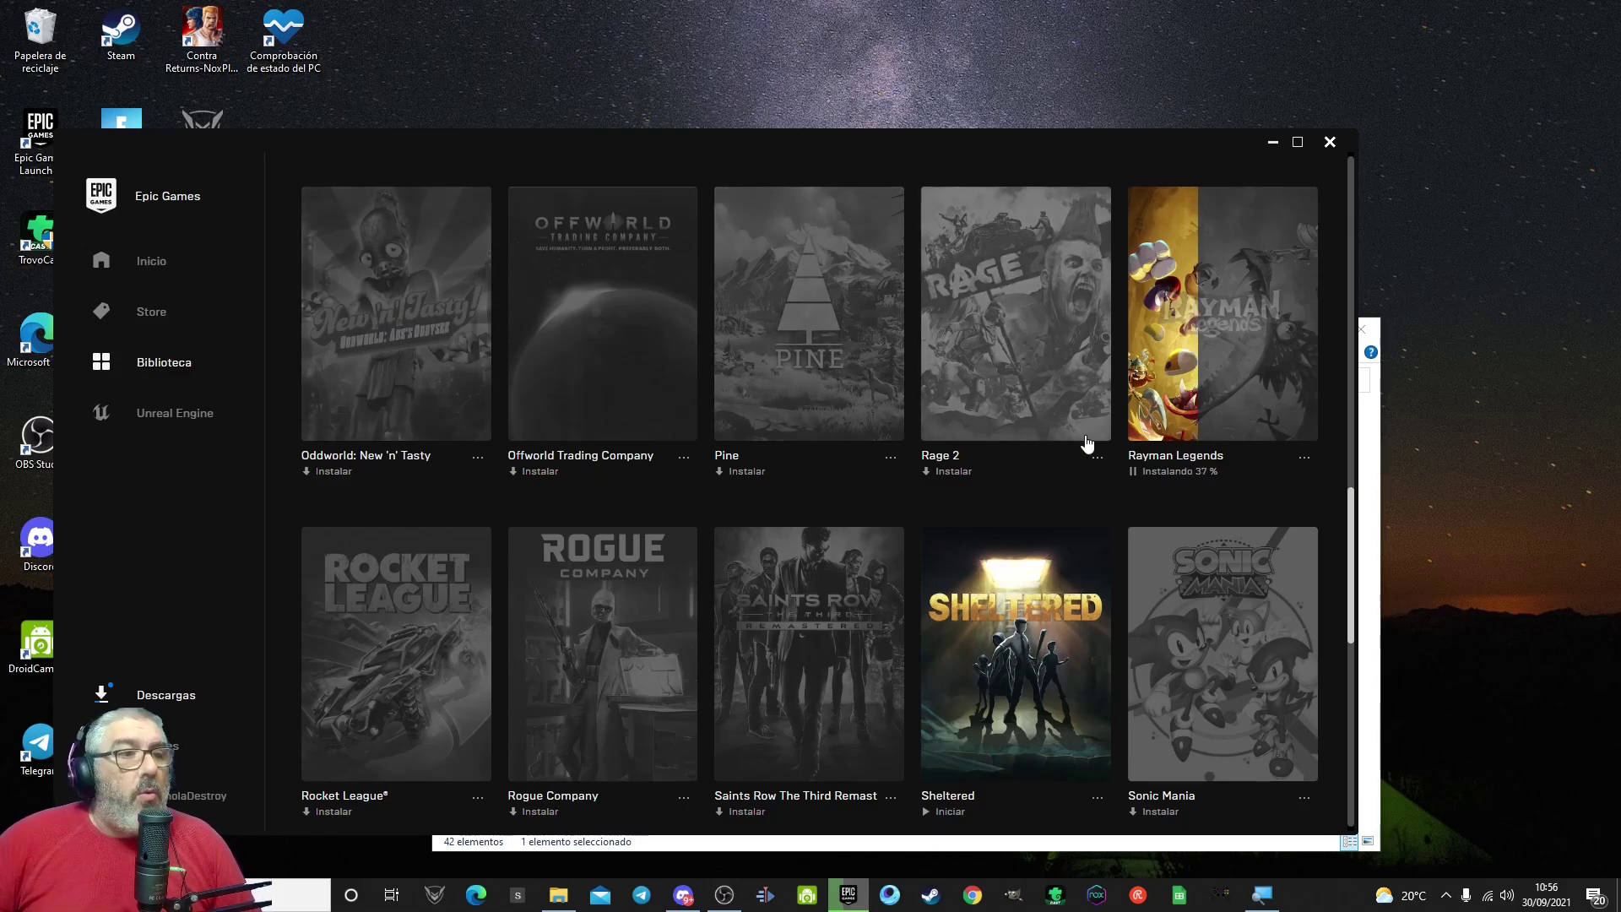
pyautogui.scroll(5, 1061, 456)
pyautogui.scroll(3, 1050, 444)
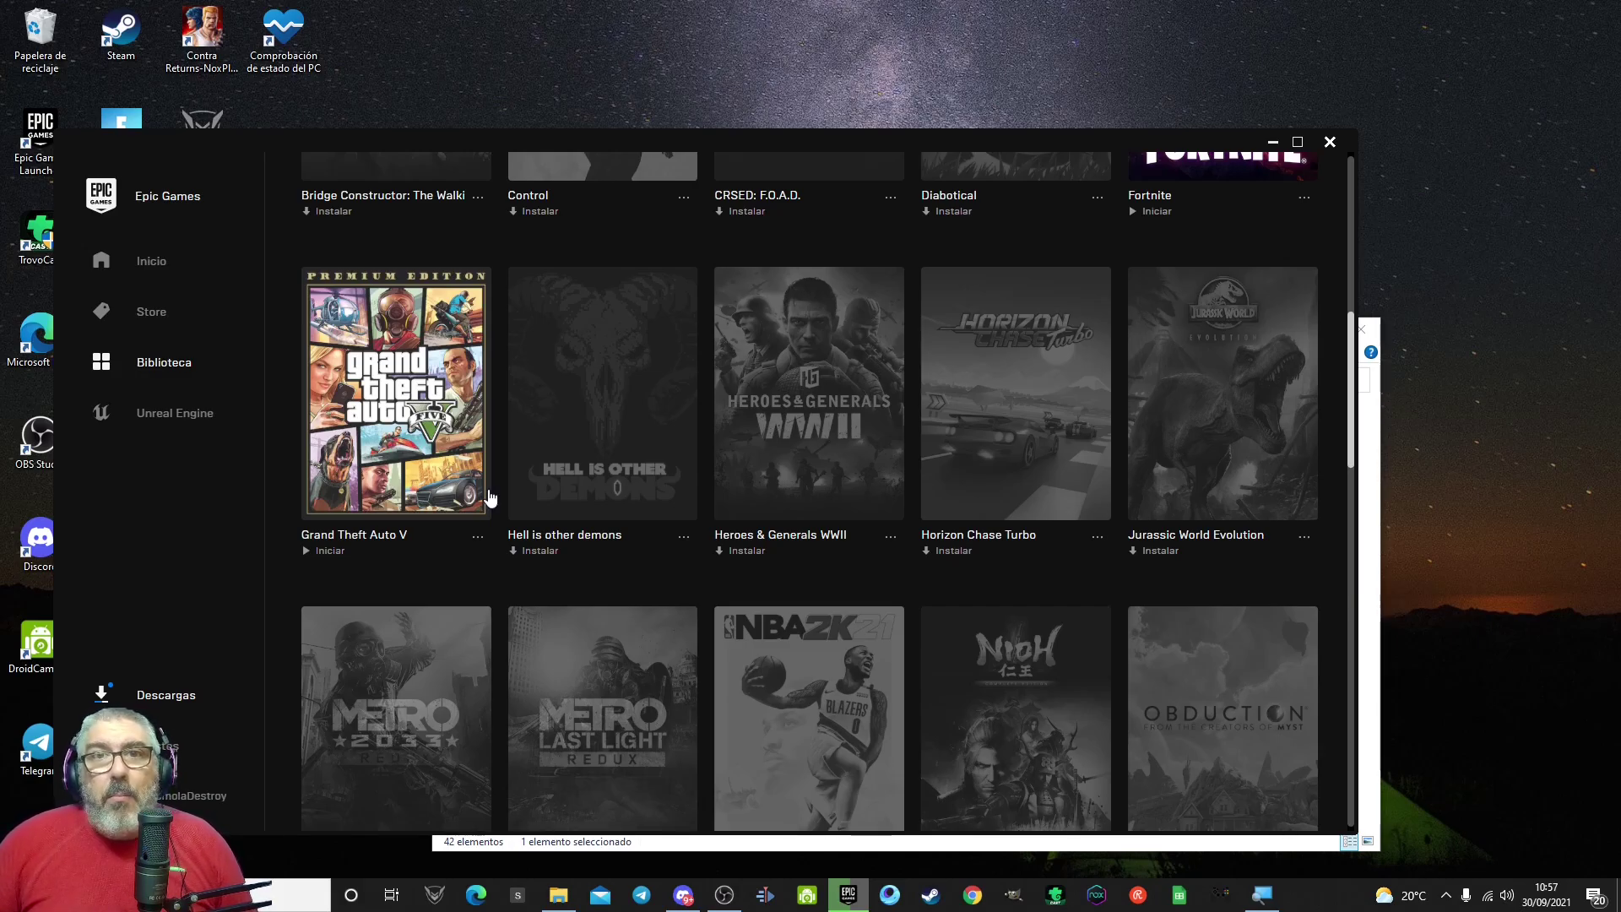
pyautogui.scroll(-7, 1209, 638)
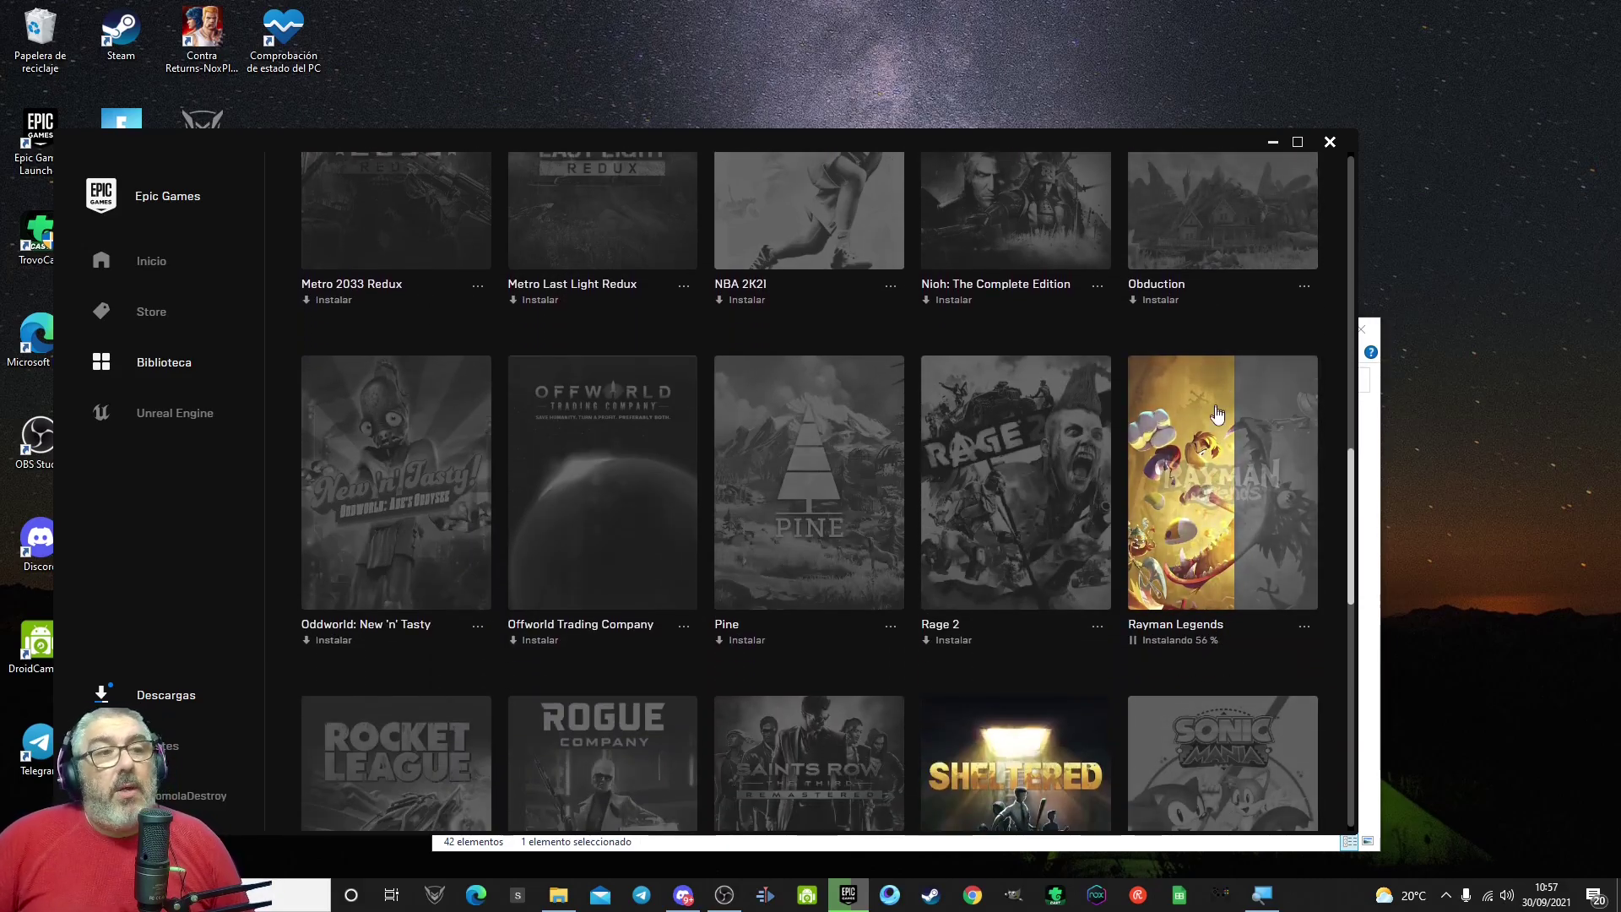
pyautogui.scroll(7, 1213, 659)
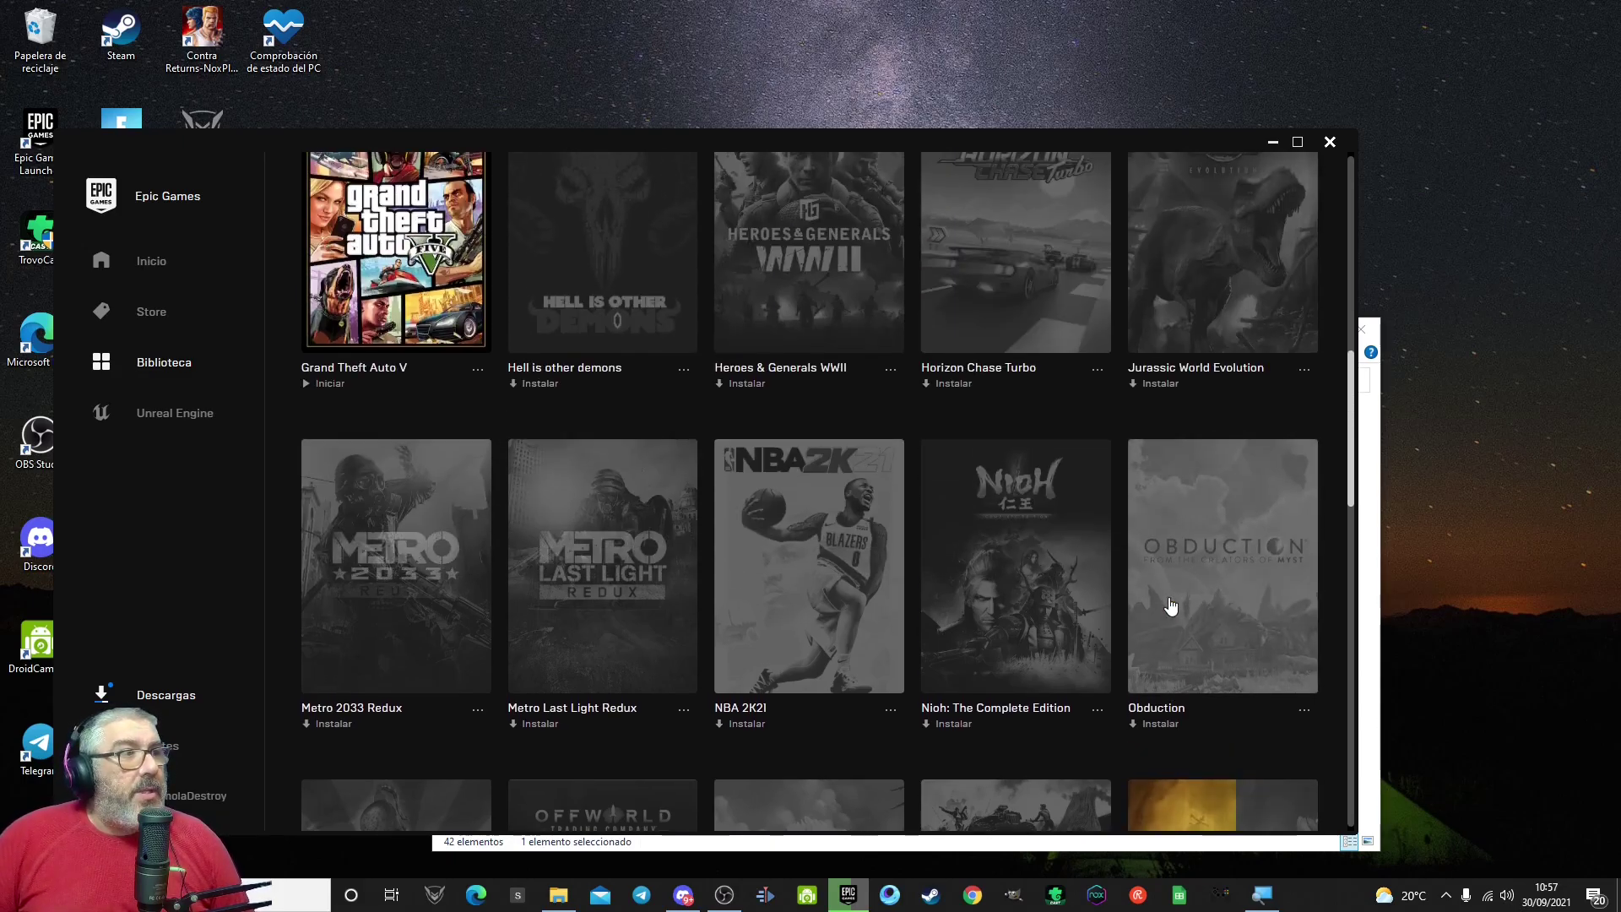